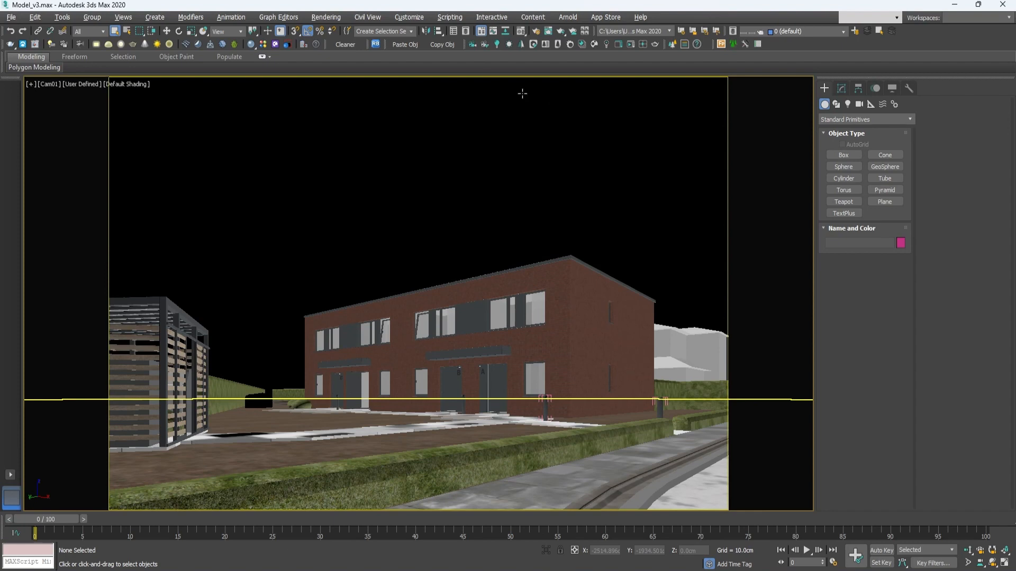
Step: Turn the material in the last sample slot into a V-Ray VRayMtl
{"action": "key", "text": "m"}
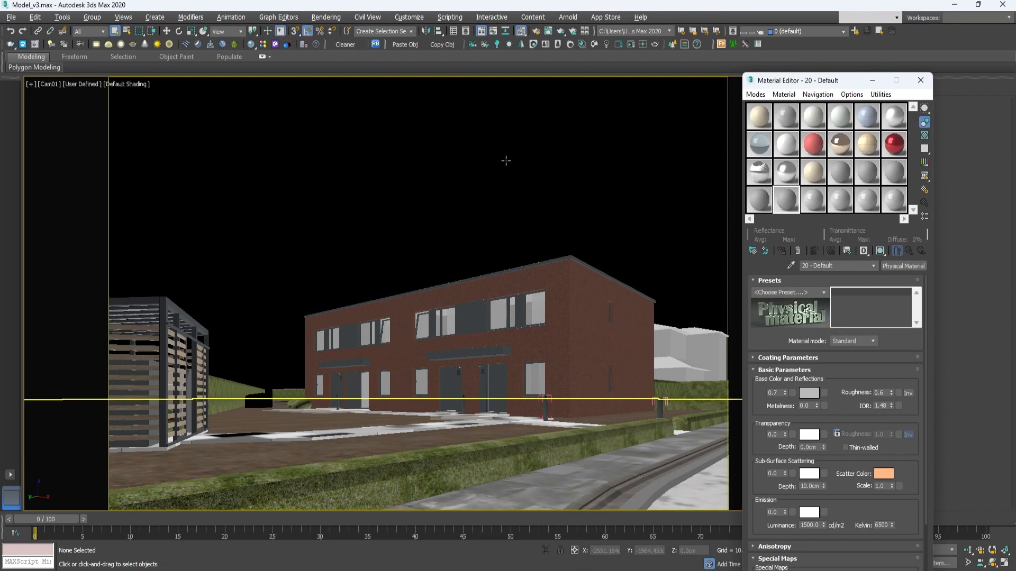
{"action": "left_click", "coordinate": [894, 200]}
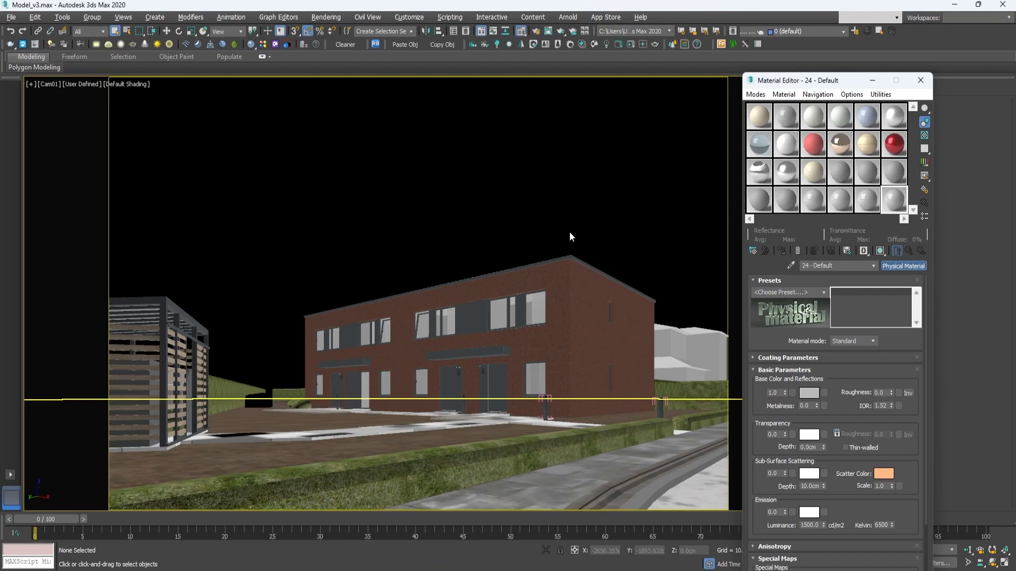
{"action": "left_click", "coordinate": [905, 246]}
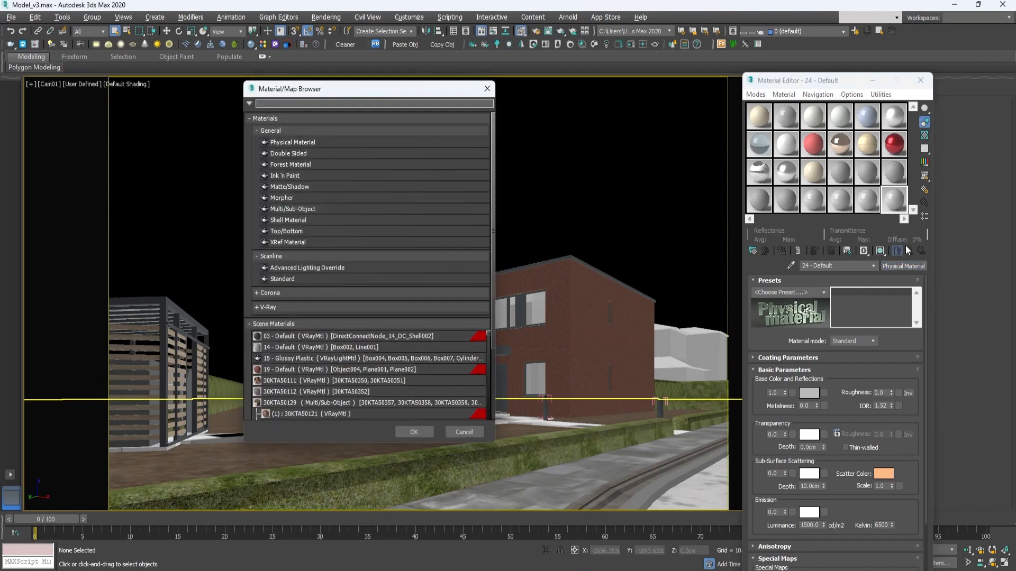
{"action": "left_click", "coordinate": [281, 307]}
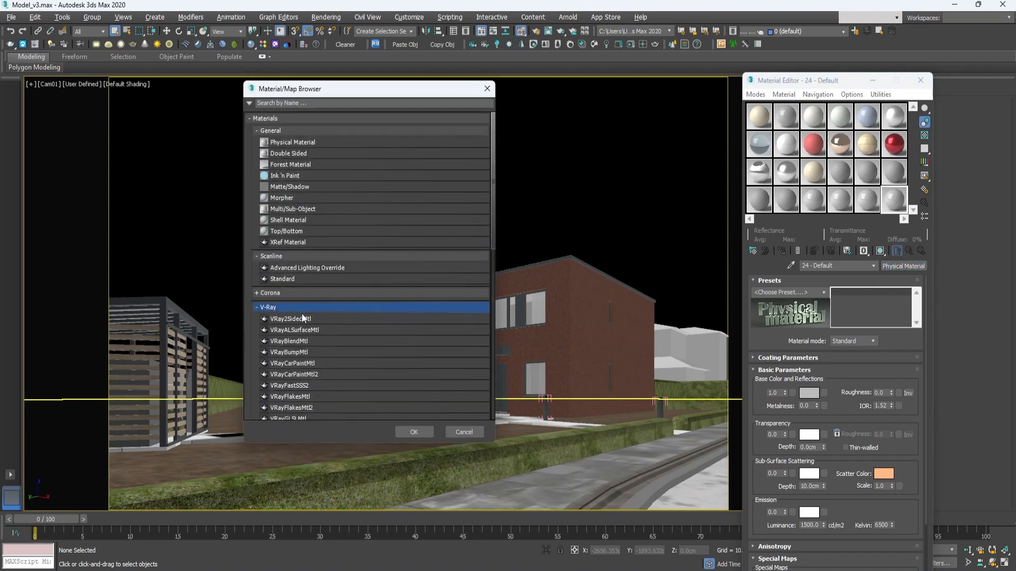
{"action": "scroll", "coordinate": [303, 317], "scroll_direction": "down", "scroll_amount": 2}
{"action": "double_click", "coordinate": [303, 398]}
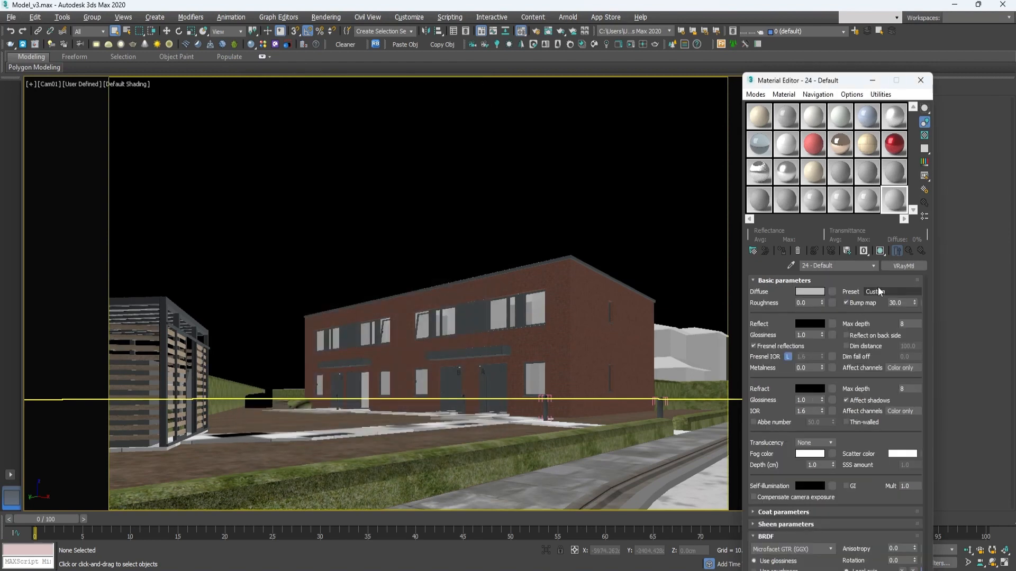
Step: Rename the VRayMtl material to CLAY and lighten its diffuse colour to a pale grey
{"action": "left_click_drag", "start_coordinate": [841, 266], "coordinate": [771, 269]}
{"action": "type", "text": "CLAY"}
{"action": "left_click", "coordinate": [813, 294]}
{"action": "left_click_drag", "start_coordinate": [313, 116], "coordinate": [313, 123]}
{"action": "left_click", "coordinate": [388, 170]}
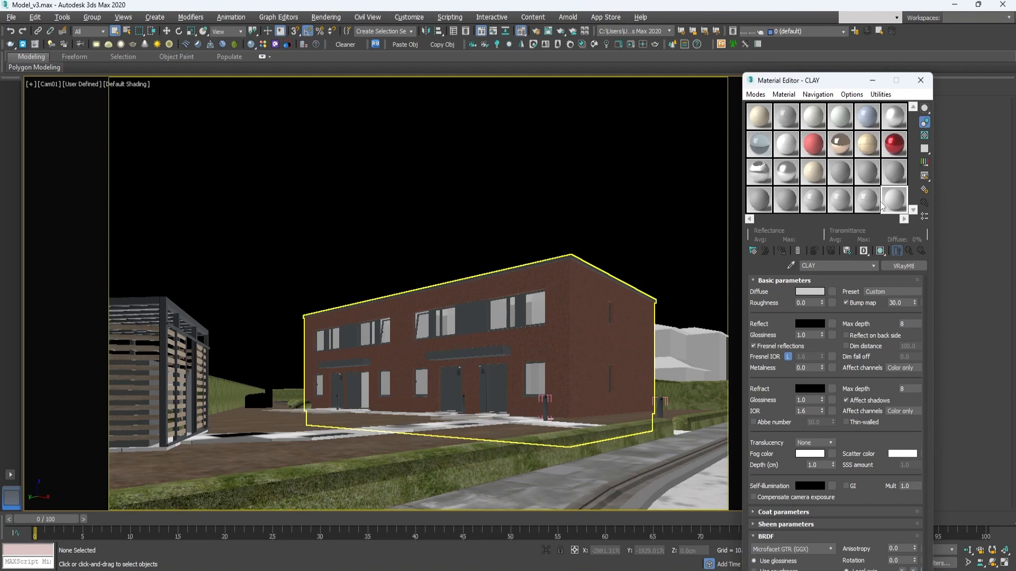
Step: Enable the material override in V-Ray's global switches and assign CLAY to it as an instance
{"action": "left_click", "coordinate": [535, 30]}
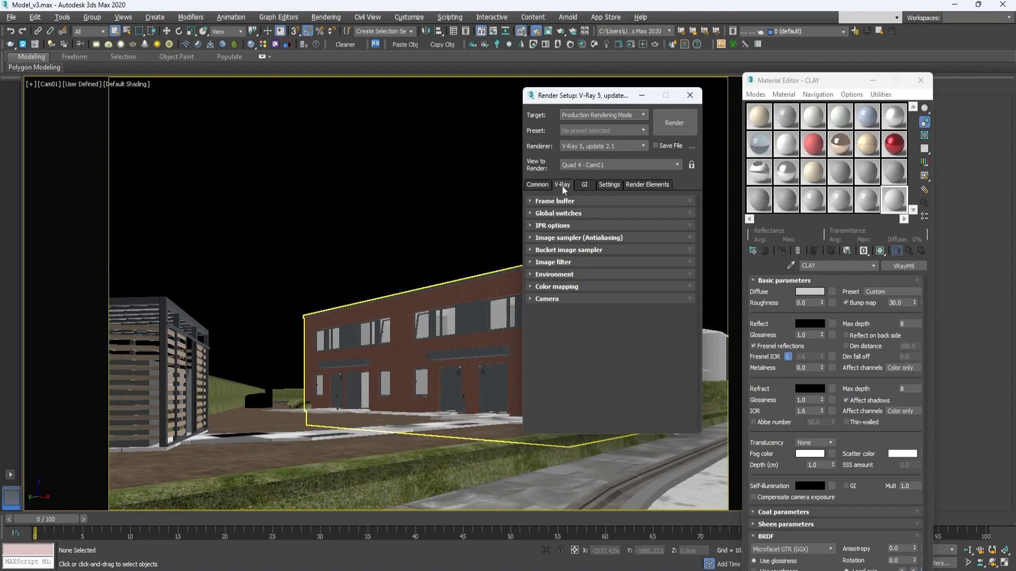
{"action": "left_click", "coordinate": [551, 213]}
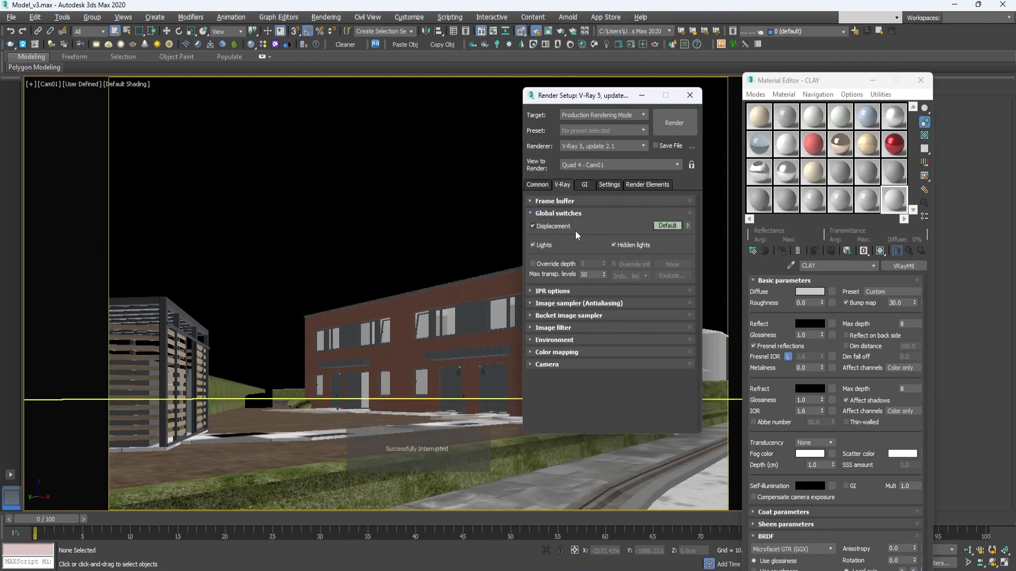
{"action": "left_click", "coordinate": [614, 265]}
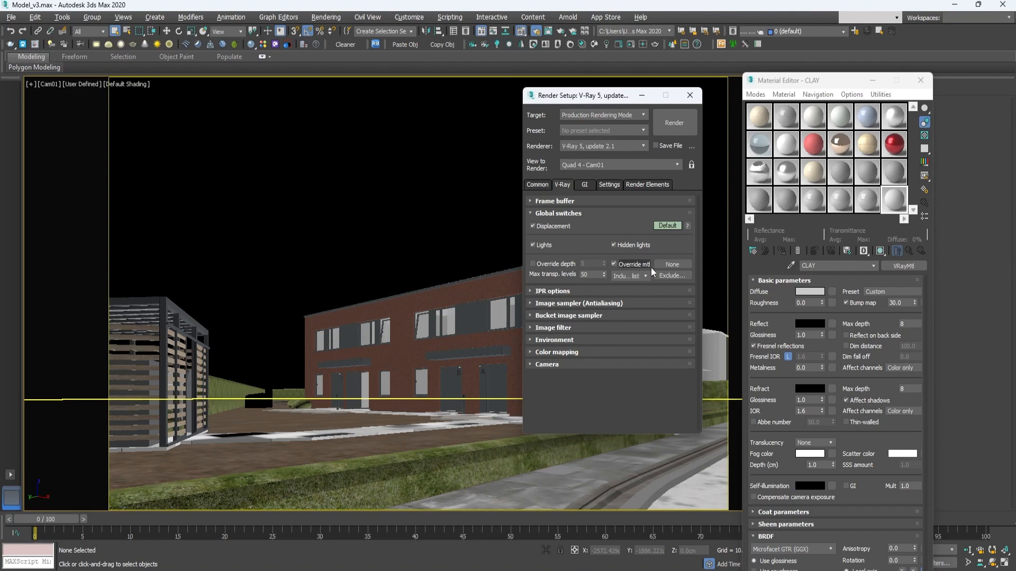
{"action": "left_click_drag", "start_coordinate": [894, 199], "coordinate": [667, 261]}
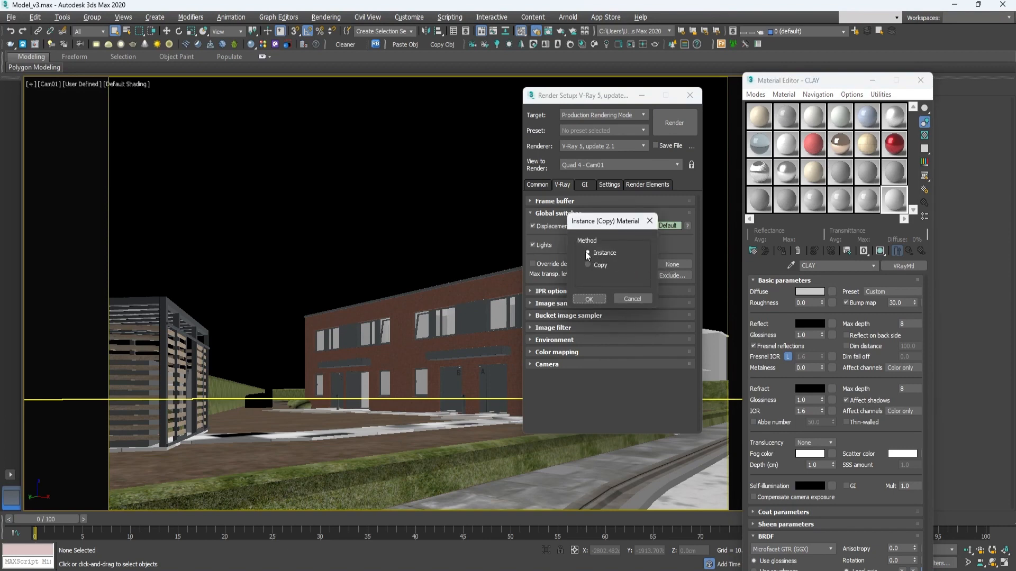
{"action": "left_click", "coordinate": [586, 299]}
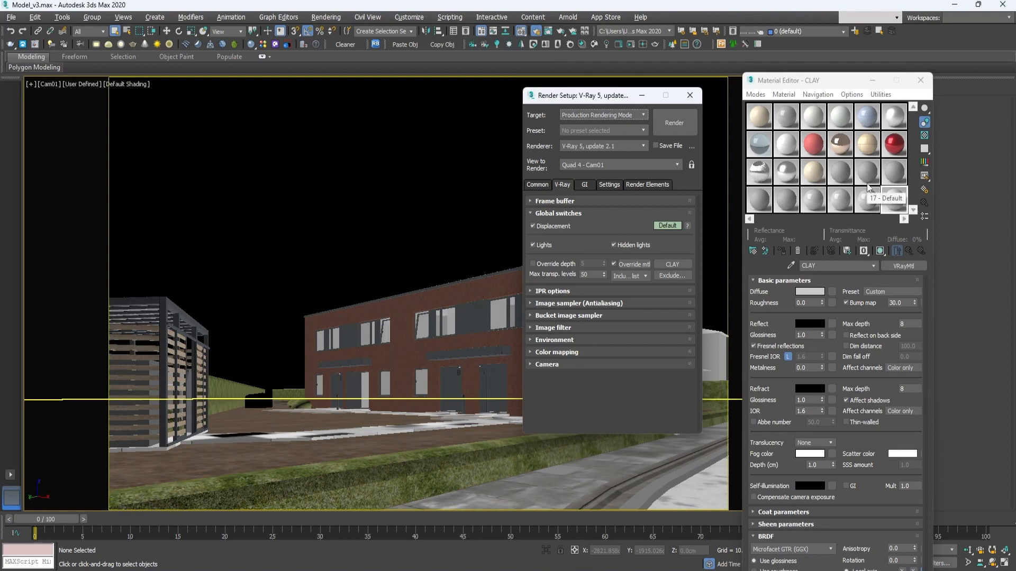
Step: Preserve the original reflection in the override material settings as well
{"action": "left_click", "coordinate": [637, 262]}
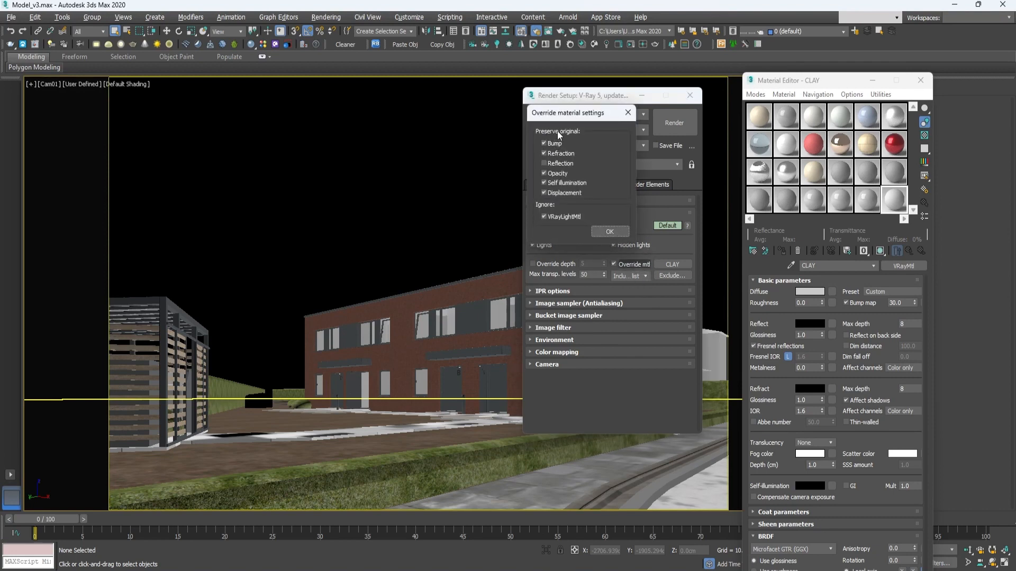
{"action": "left_click_drag", "start_coordinate": [568, 120], "coordinate": [494, 176]}
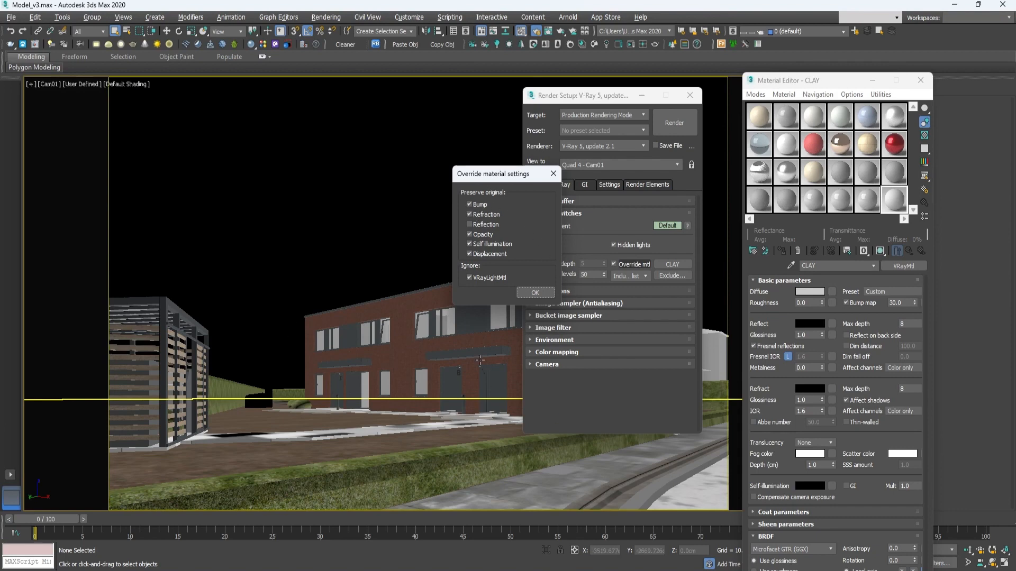
{"action": "left_click", "coordinate": [469, 224]}
{"action": "left_click", "coordinate": [535, 292]}
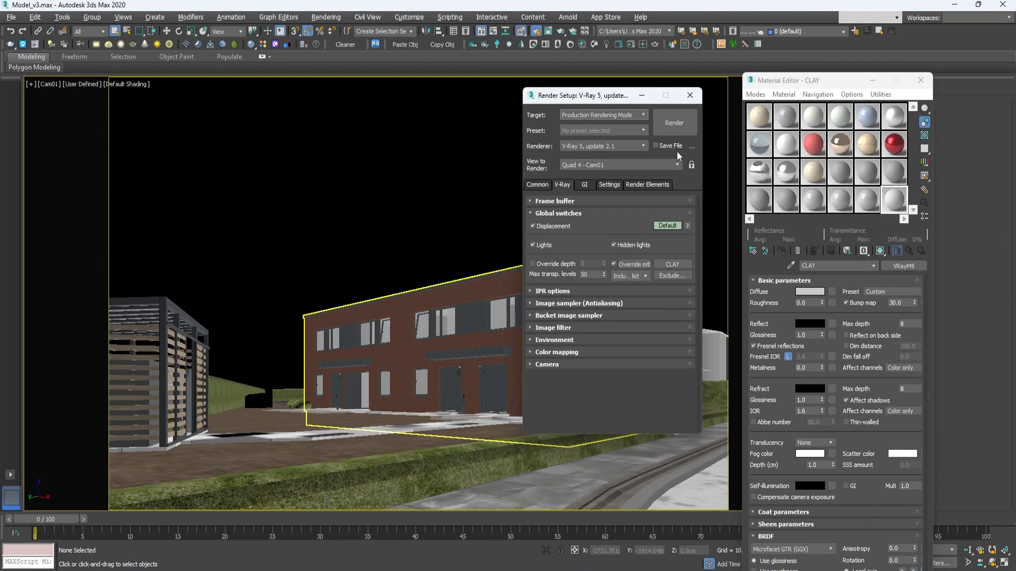
Step: Render the Cam01 view with the CLAY override material
{"action": "left_click", "coordinate": [677, 124]}
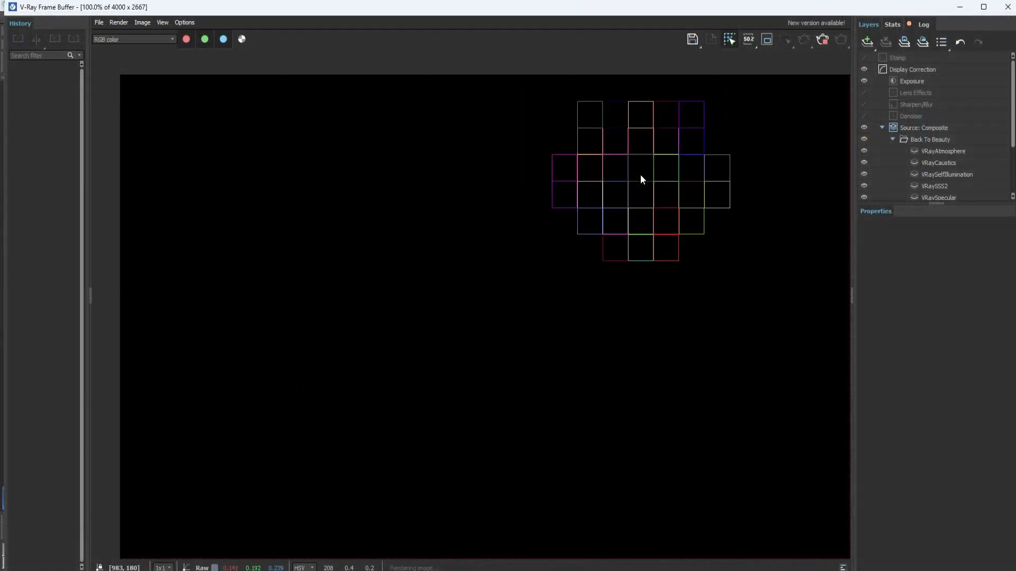
{"action": "scroll", "coordinate": [612, 209], "scroll_direction": "down", "scroll_amount": 1}
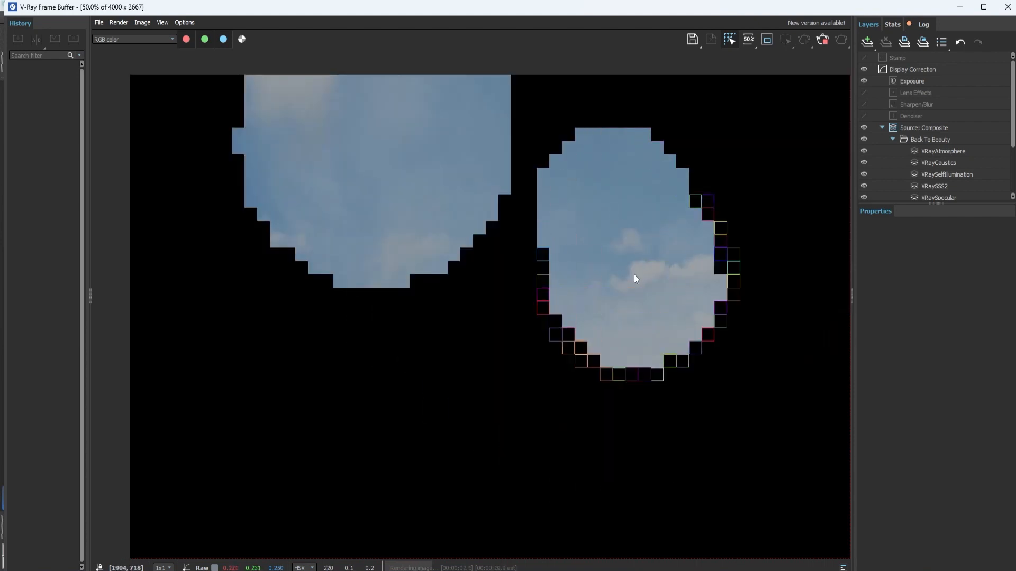
{"action": "left_click_drag", "start_coordinate": [633, 274], "coordinate": [573, 134]}
{"action": "scroll", "coordinate": [584, 169], "scroll_direction": "down", "scroll_amount": 1}
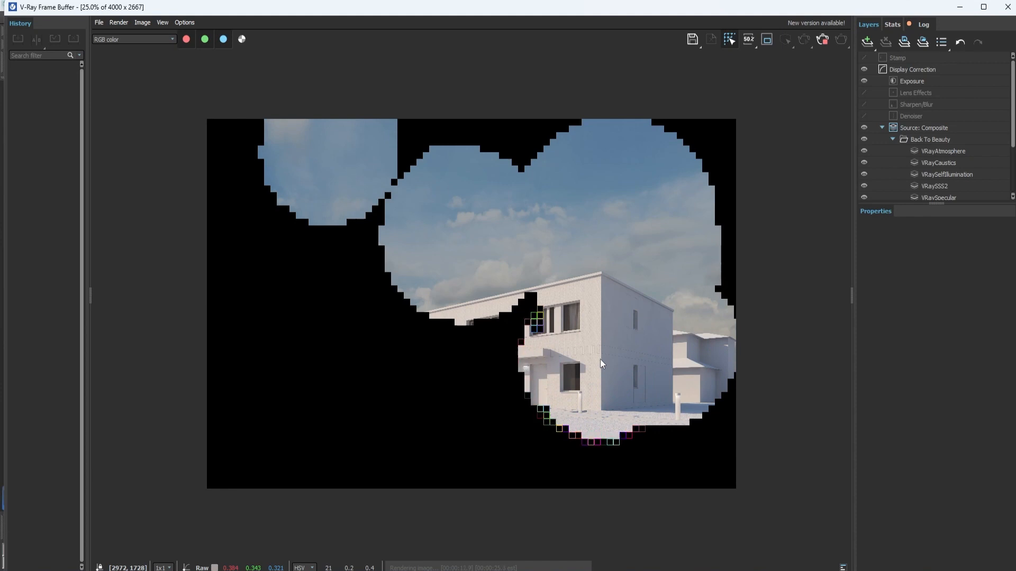
Step: Examine the clay render up close along the building's facade, windows, entrances and side wall
{"action": "scroll", "coordinate": [572, 417], "scroll_direction": "up", "scroll_amount": 1}
{"action": "left_click_drag", "start_coordinate": [578, 417], "coordinate": [638, 400]}
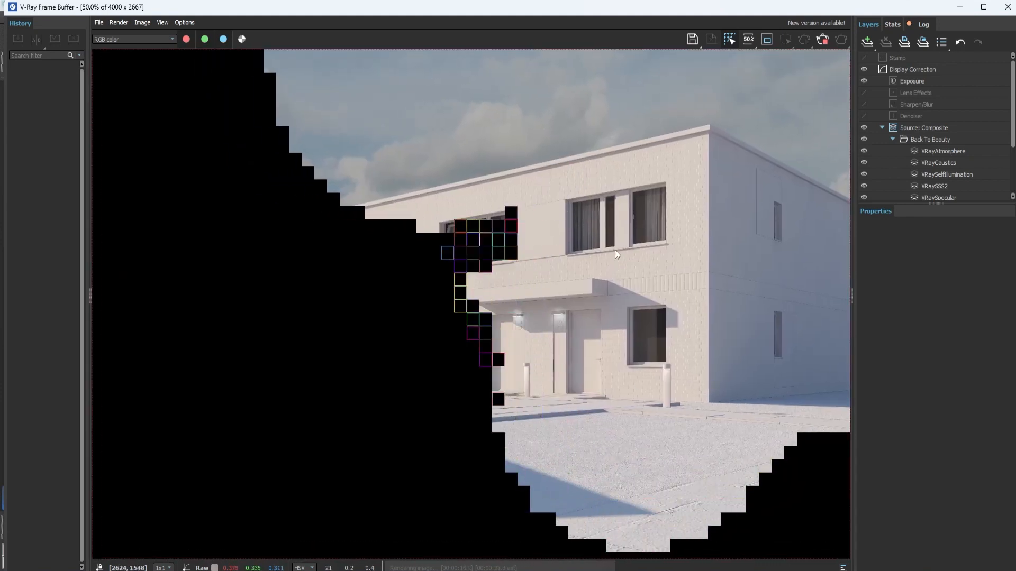
{"action": "left_click_drag", "start_coordinate": [433, 342], "coordinate": [529, 325]}
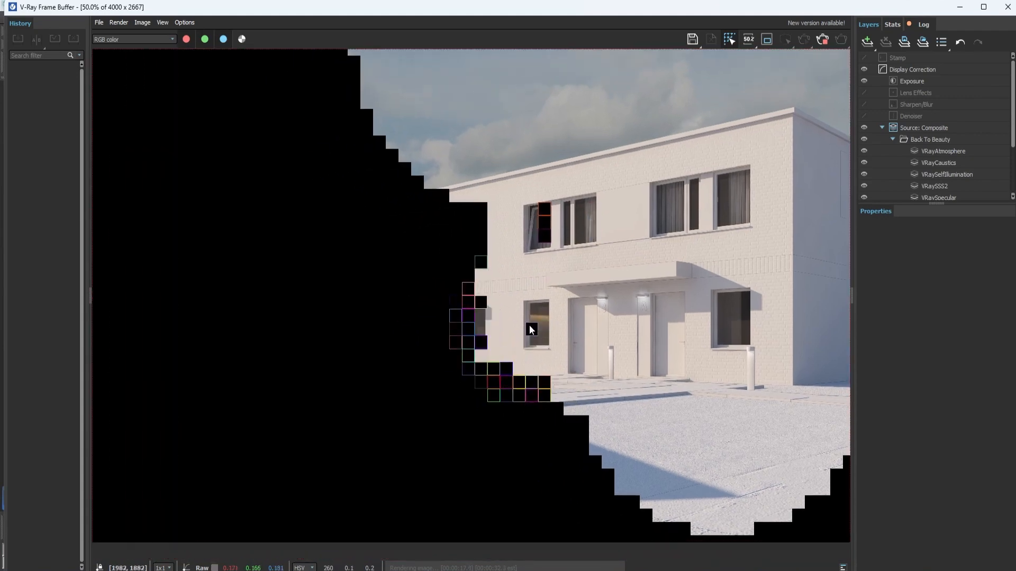
{"action": "scroll", "coordinate": [529, 325], "scroll_direction": "down", "scroll_amount": 1}
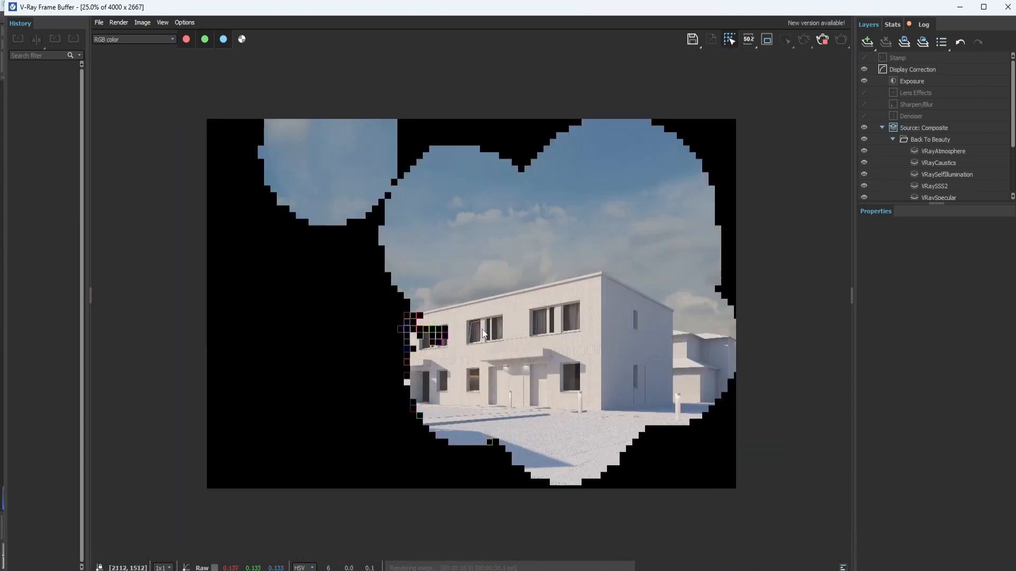
{"action": "scroll", "coordinate": [387, 387], "scroll_direction": "up", "scroll_amount": 3}
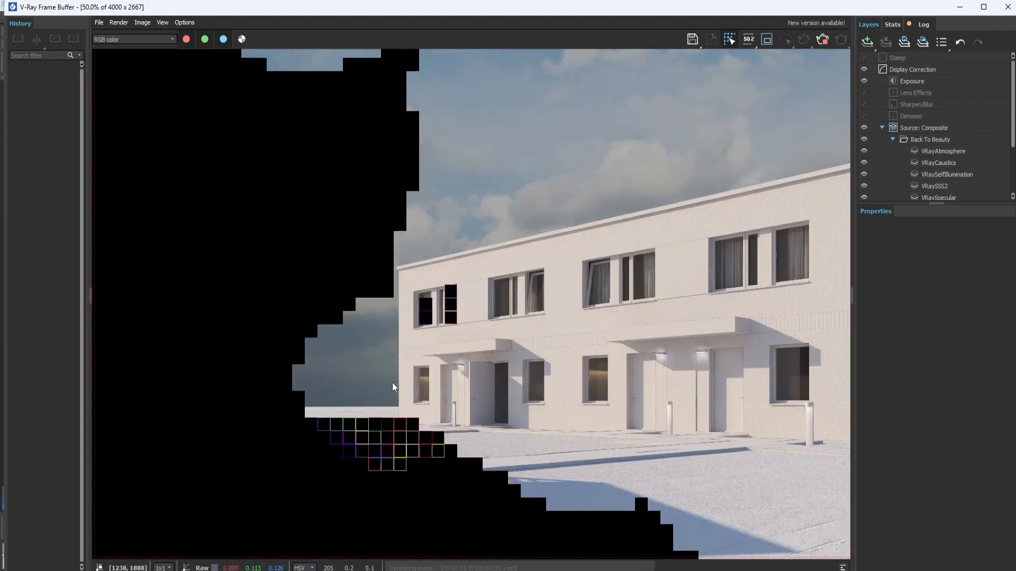
{"action": "left_click_drag", "start_coordinate": [390, 383], "coordinate": [422, 351]}
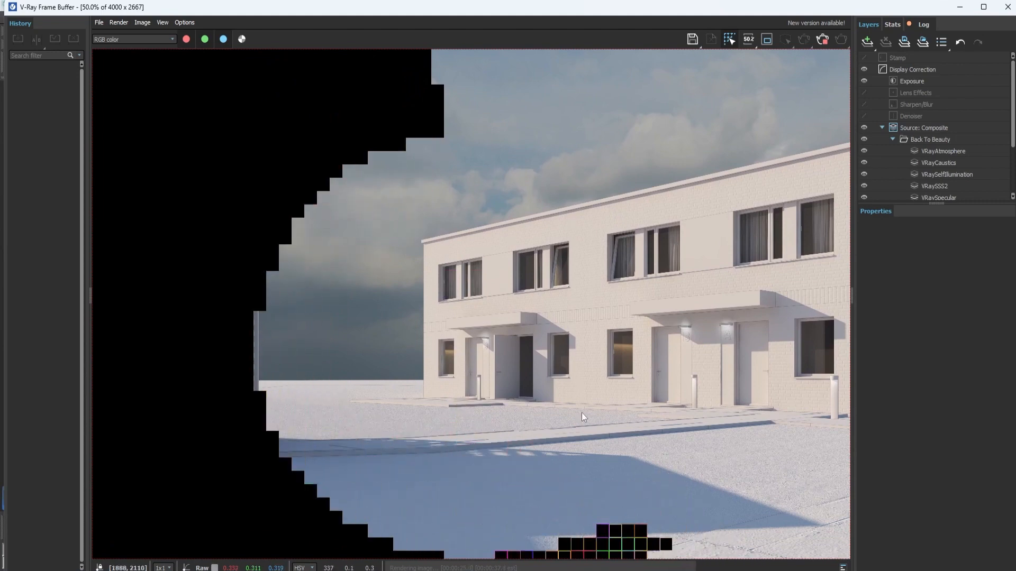
{"action": "left_click_drag", "start_coordinate": [740, 324], "coordinate": [459, 326]}
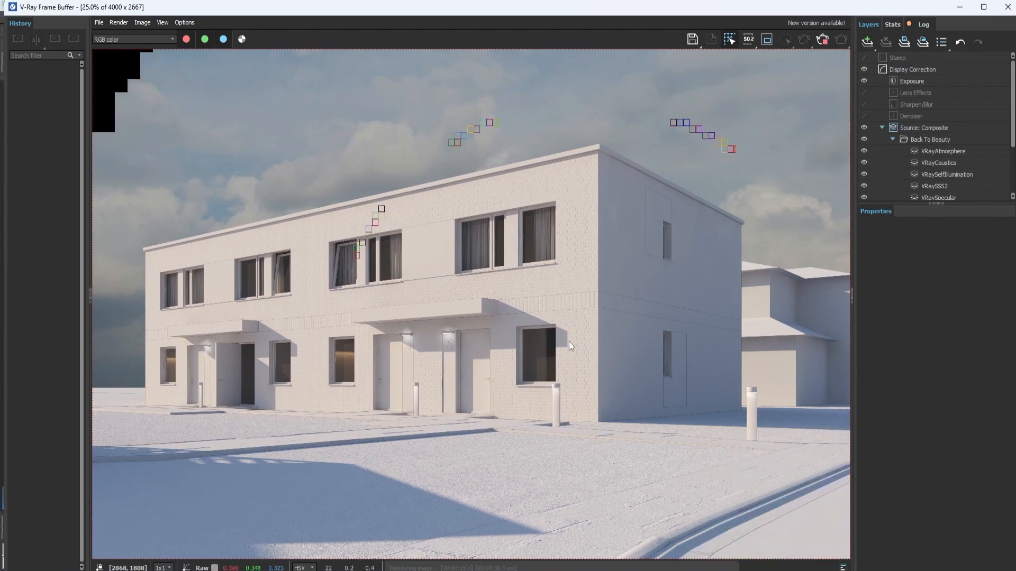
{"action": "scroll", "coordinate": [569, 341], "scroll_direction": "down", "scroll_amount": 2}
{"action": "scroll", "coordinate": [529, 375], "scroll_direction": "up", "scroll_amount": 2}
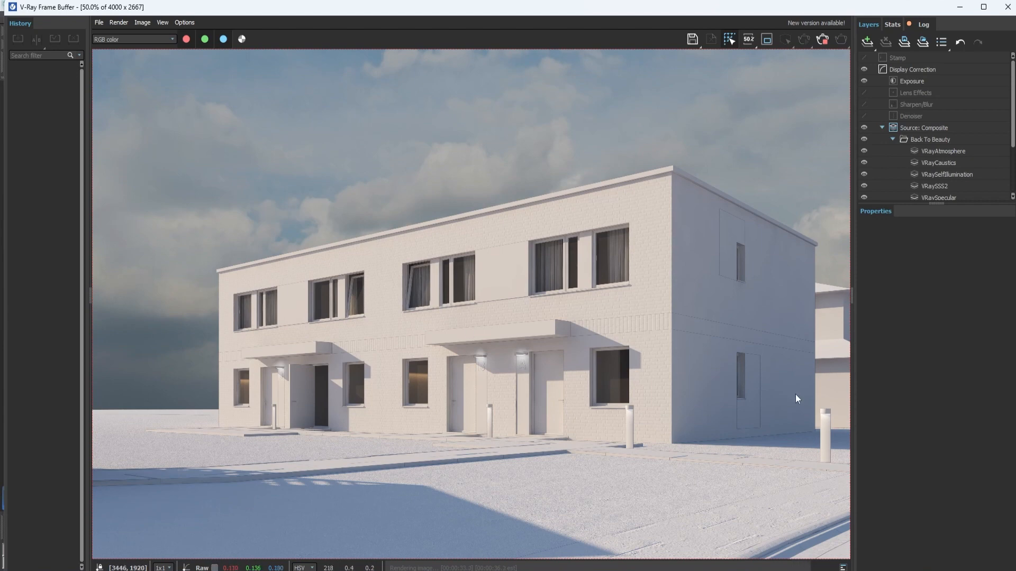
{"action": "left_click_drag", "start_coordinate": [795, 394], "coordinate": [765, 406]}
{"action": "scroll", "coordinate": [690, 376], "scroll_direction": "down", "scroll_amount": 1}
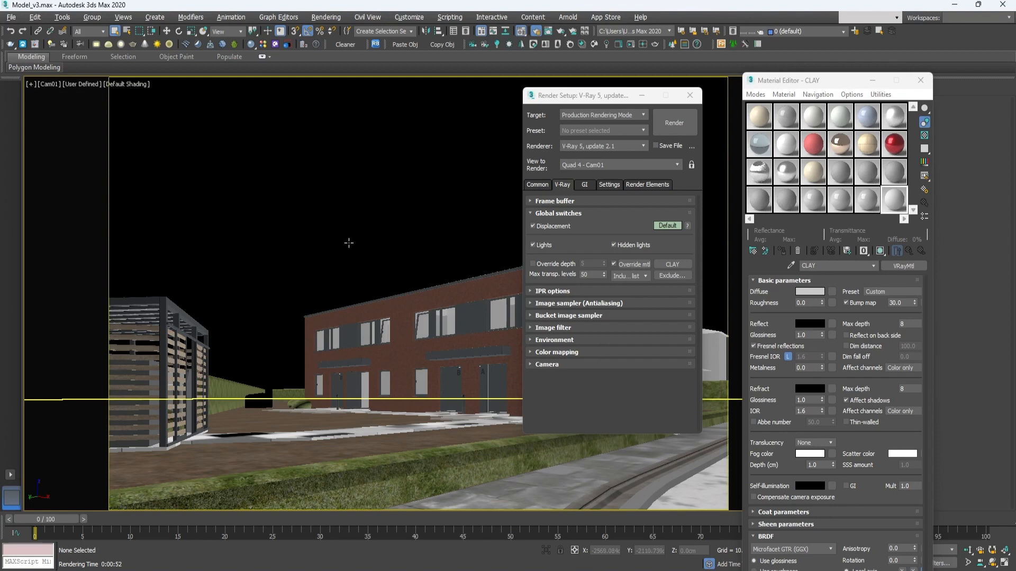
Step: Add a VRayToon effect to the environment's atmosphere effects and show its parameters
{"action": "left_click", "coordinate": [325, 17]}
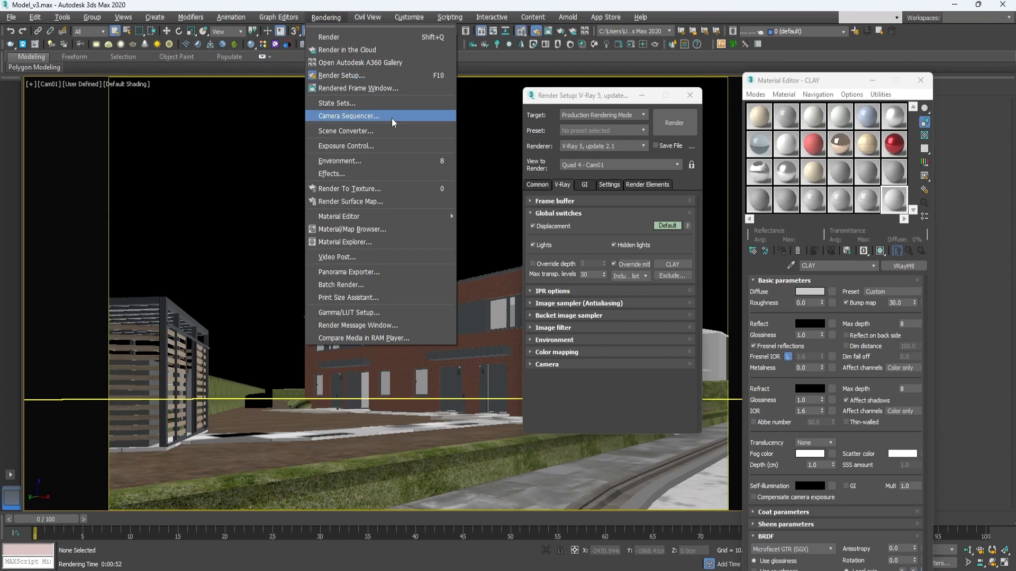
{"action": "left_click", "coordinate": [386, 161]}
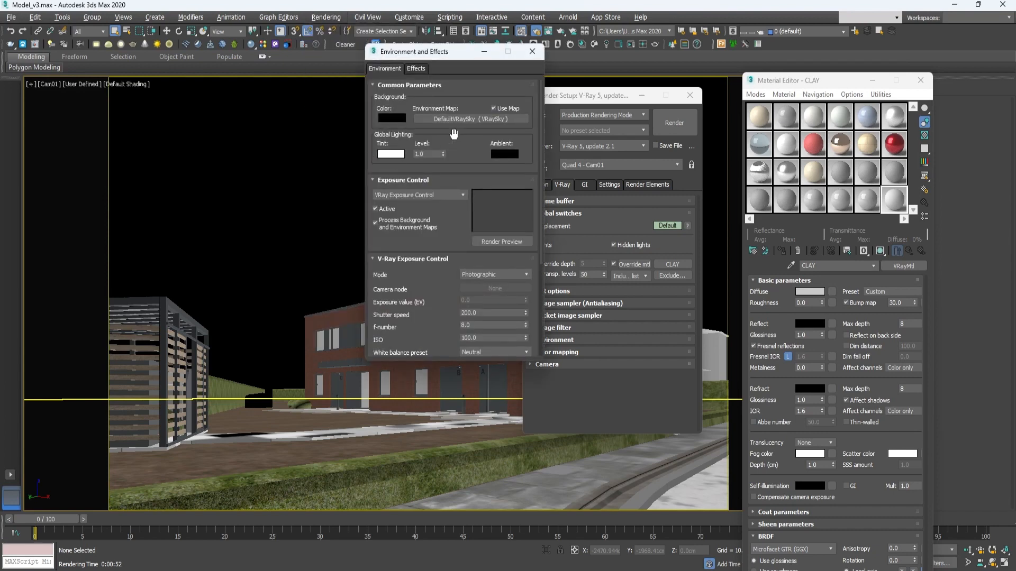
{"action": "scroll", "coordinate": [442, 288], "scroll_direction": "down", "scroll_amount": 5}
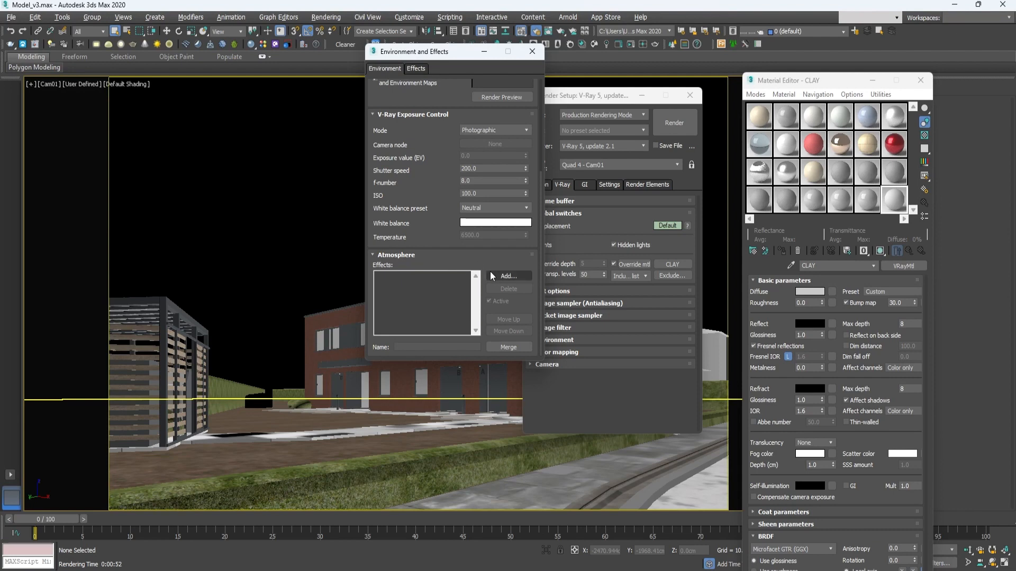
{"action": "left_click", "coordinate": [521, 276]}
{"action": "left_click", "coordinate": [388, 140]}
{"action": "left_click", "coordinate": [443, 246]}
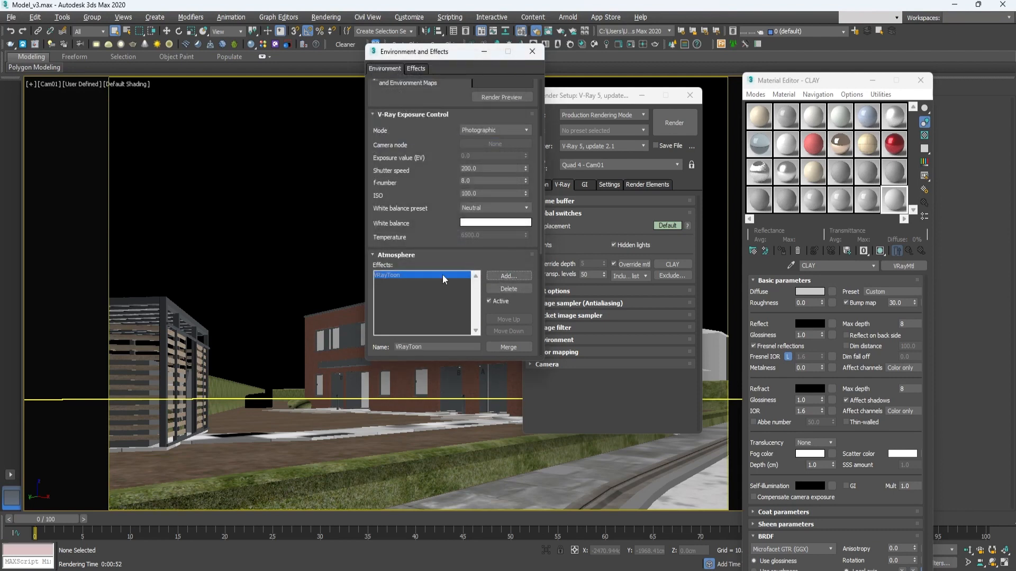
{"action": "scroll", "coordinate": [449, 185], "scroll_direction": "down", "scroll_amount": 3}
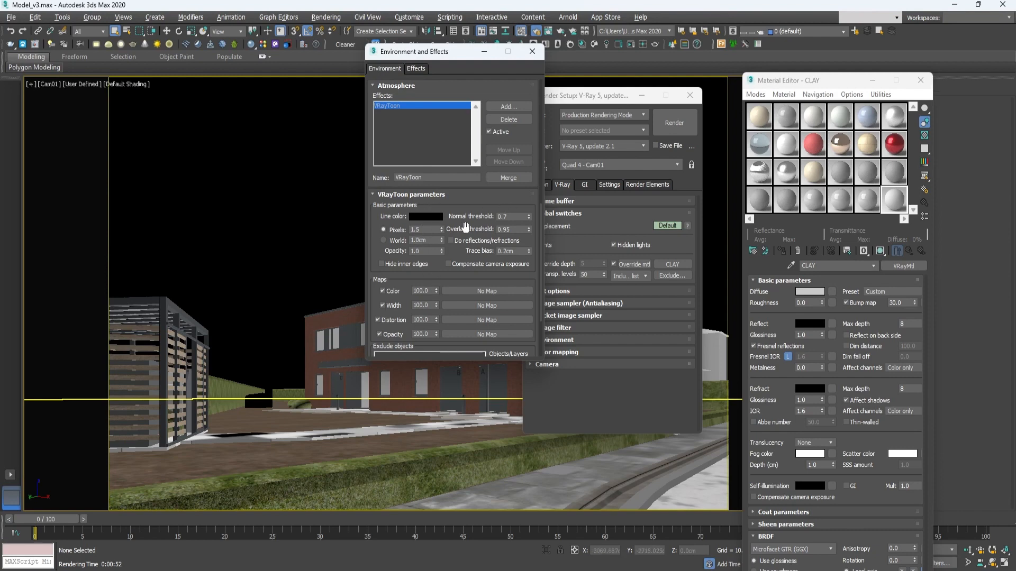
{"action": "left_click_drag", "start_coordinate": [443, 278], "coordinate": [443, 240]}
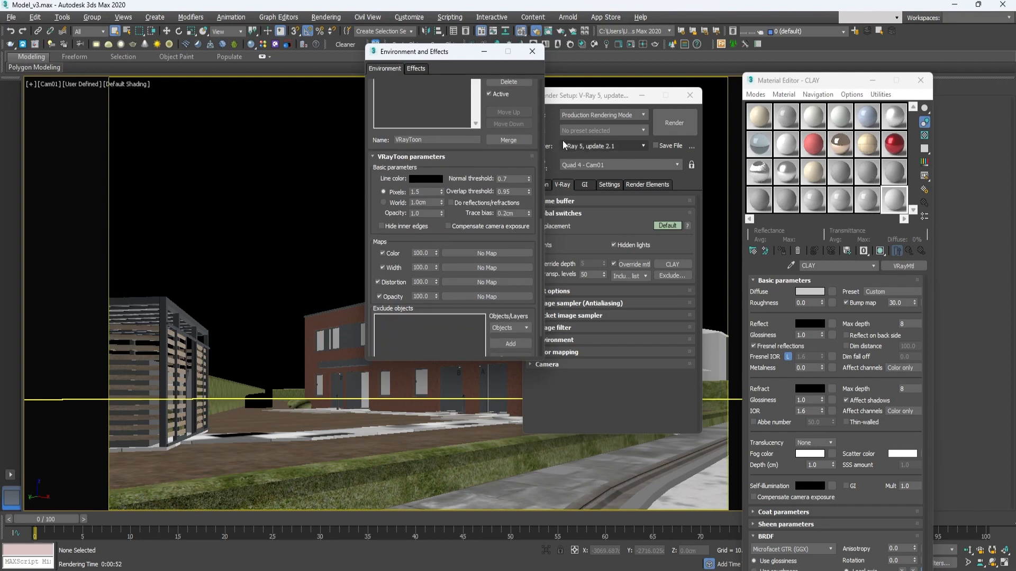
Step: Render the Cam01 view with the VRayToon effect and examine the outlines on the building's edges, windows and doors
{"action": "left_click", "coordinate": [661, 119]}
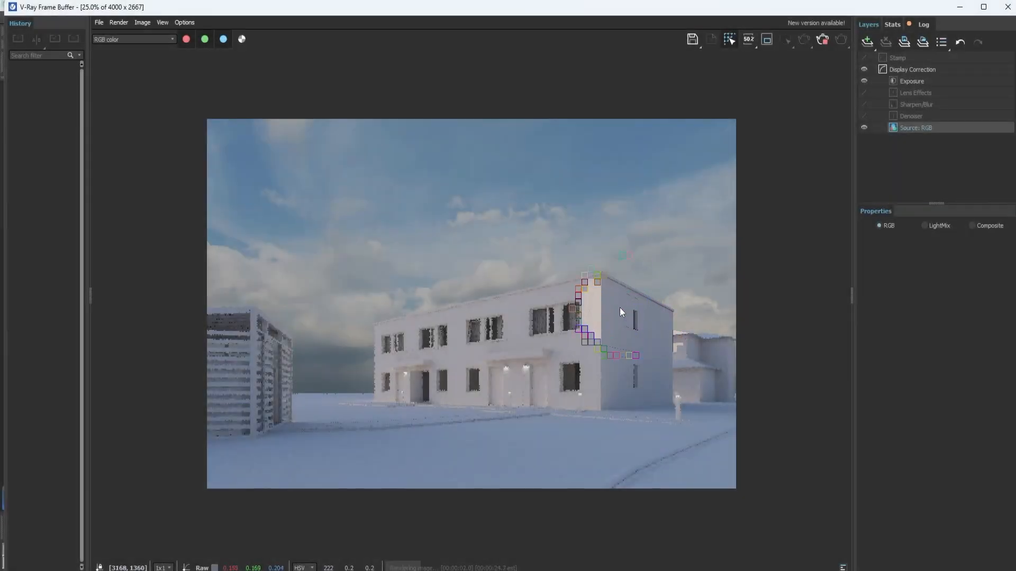
{"action": "scroll", "coordinate": [624, 309], "scroll_direction": "up", "scroll_amount": 1}
{"action": "scroll", "coordinate": [568, 364], "scroll_direction": "up", "scroll_amount": 1}
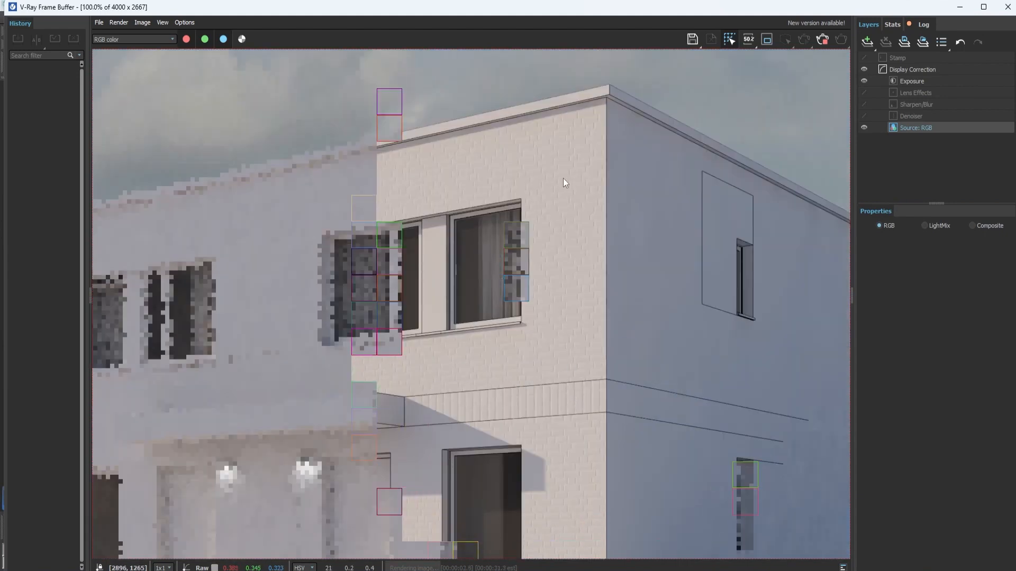
{"action": "left_click_drag", "start_coordinate": [428, 348], "coordinate": [530, 309]}
{"action": "left_click_drag", "start_coordinate": [460, 438], "coordinate": [564, 315]}
{"action": "scroll", "coordinate": [564, 316], "scroll_direction": "down", "scroll_amount": 1}
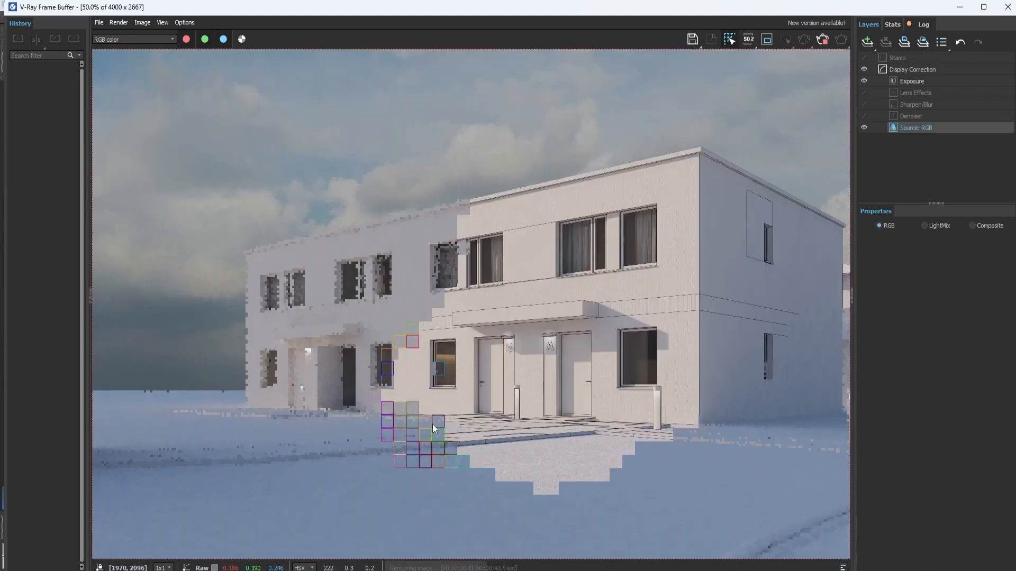
{"action": "scroll", "coordinate": [447, 443], "scroll_direction": "up", "scroll_amount": 1}
{"action": "left_click_drag", "start_coordinate": [431, 258], "coordinate": [471, 392]}
{"action": "scroll", "coordinate": [471, 392], "scroll_direction": "down", "scroll_amount": 1}
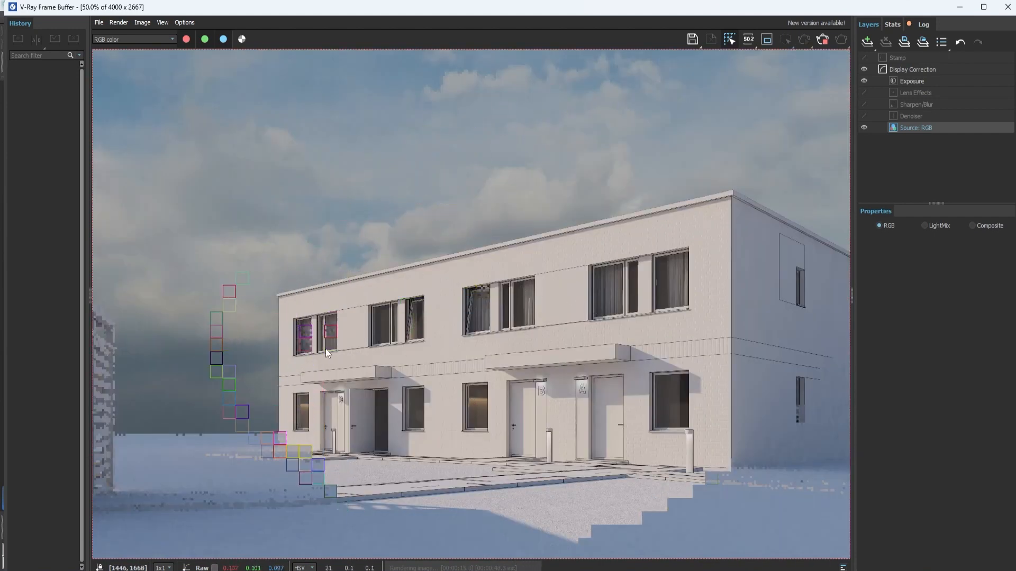
Step: Examine the outlined render around the building's entrances, paving edges and foreground ground
{"action": "left_click_drag", "start_coordinate": [325, 349], "coordinate": [353, 298]}
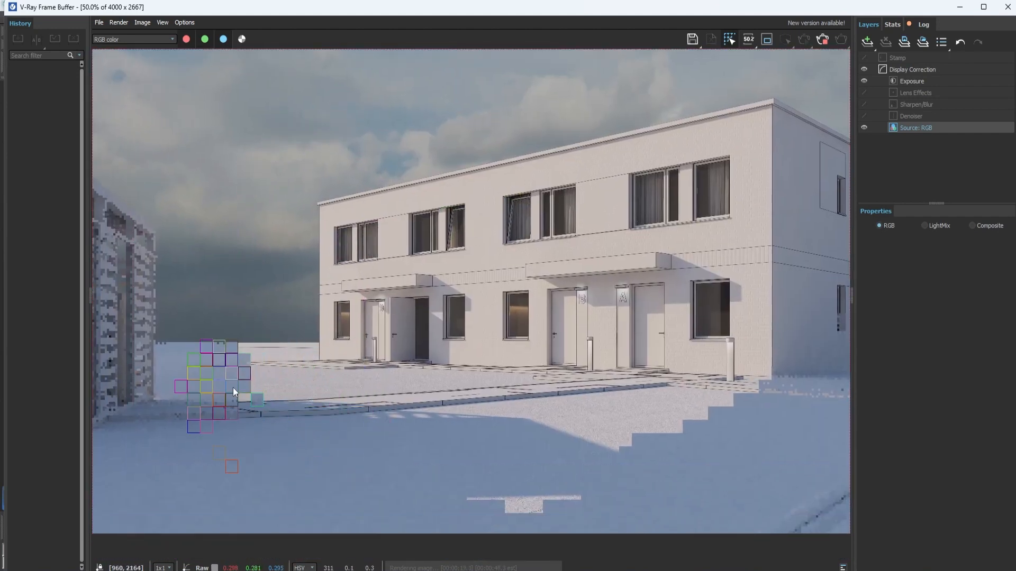
{"action": "scroll", "coordinate": [745, 385], "scroll_direction": "up", "scroll_amount": 1}
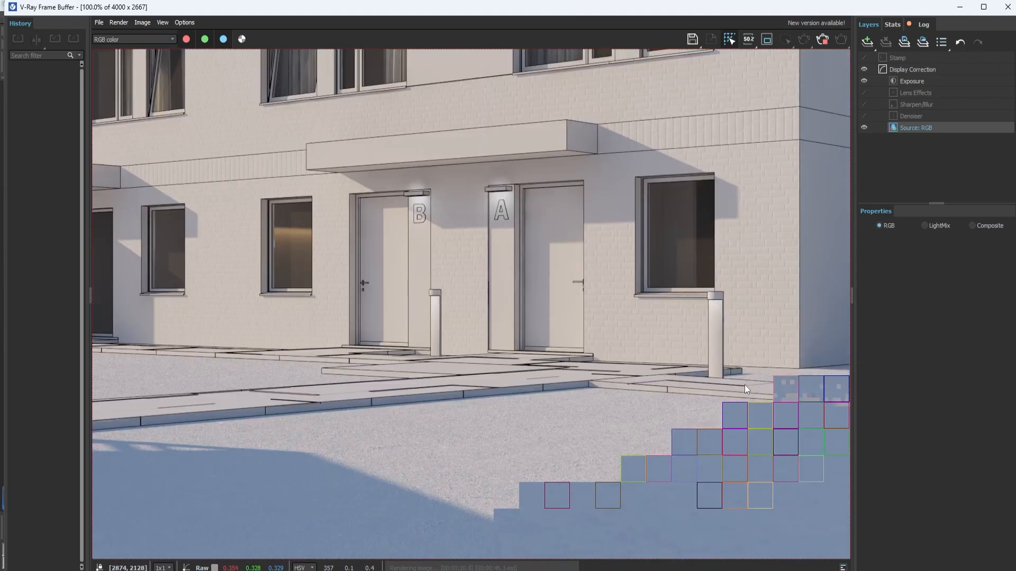
{"action": "scroll", "coordinate": [609, 396], "scroll_direction": "down", "scroll_amount": 1}
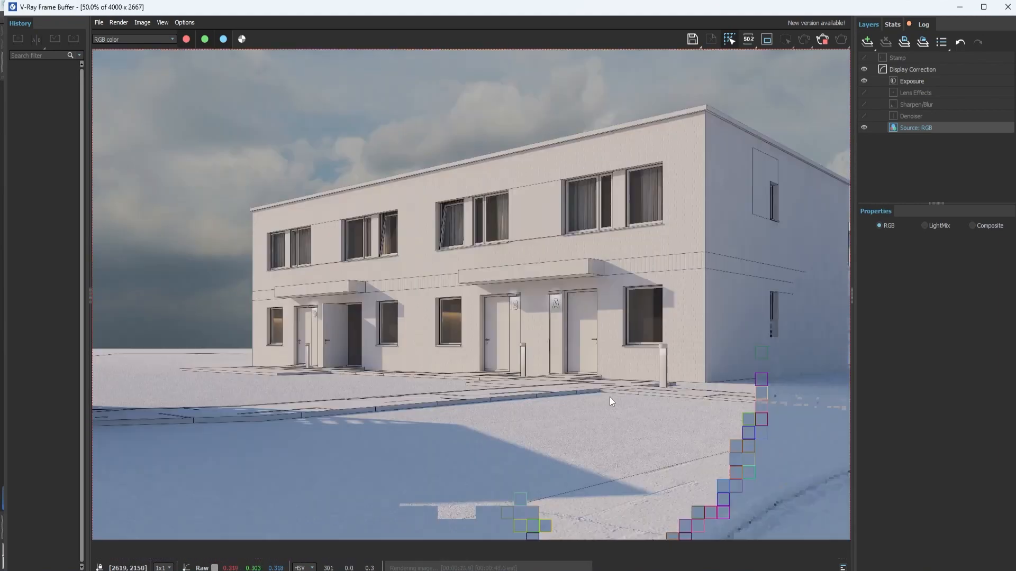
{"action": "scroll", "coordinate": [640, 515], "scroll_direction": "up", "scroll_amount": 1}
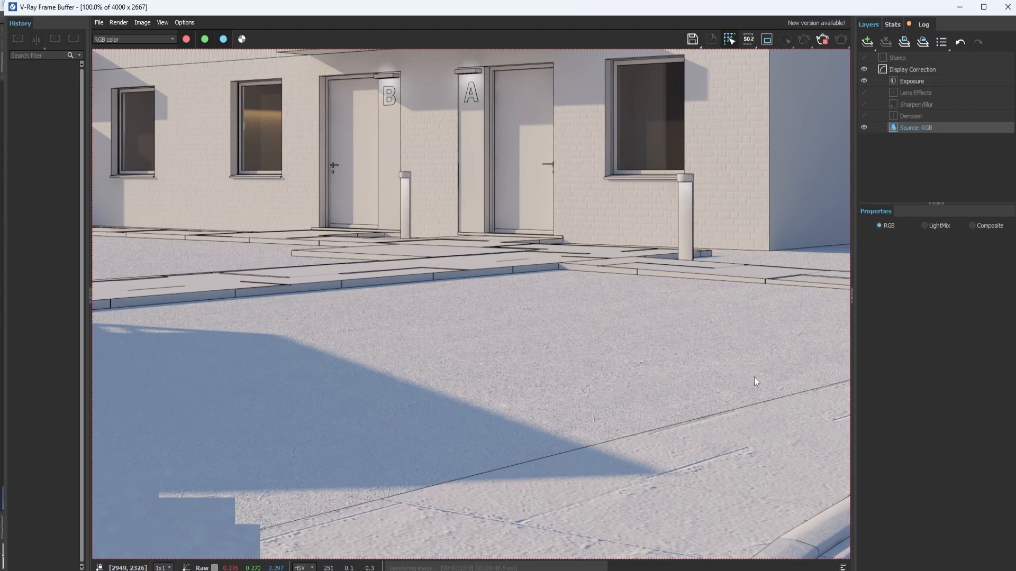
{"action": "scroll", "coordinate": [712, 363], "scroll_direction": "down", "scroll_amount": 2}
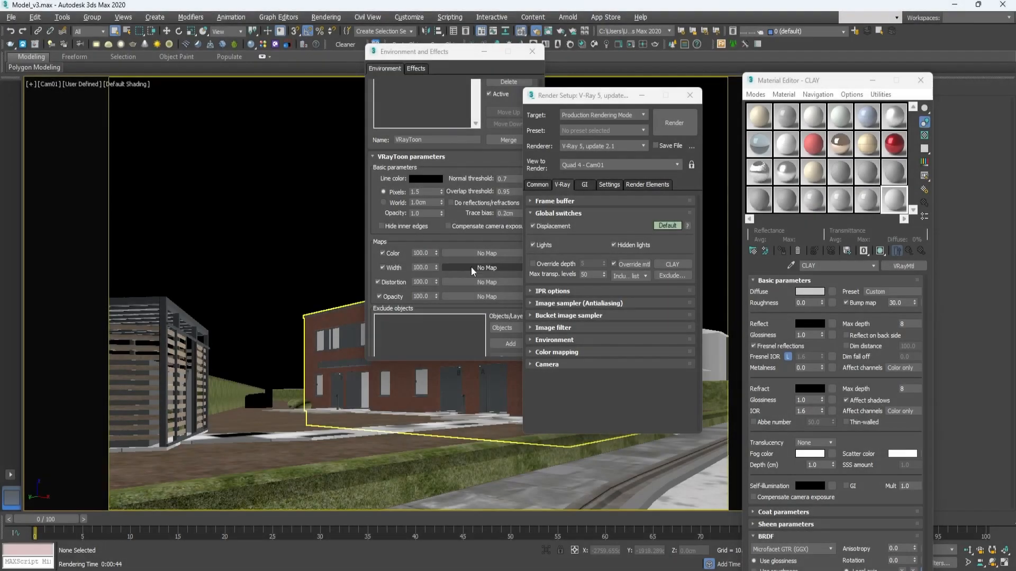
Step: Set the VRayToon line width to 0.5 pixels and its line color to a near-black grey with RGB 10, 10, 10
{"action": "double_click", "coordinate": [410, 192]}
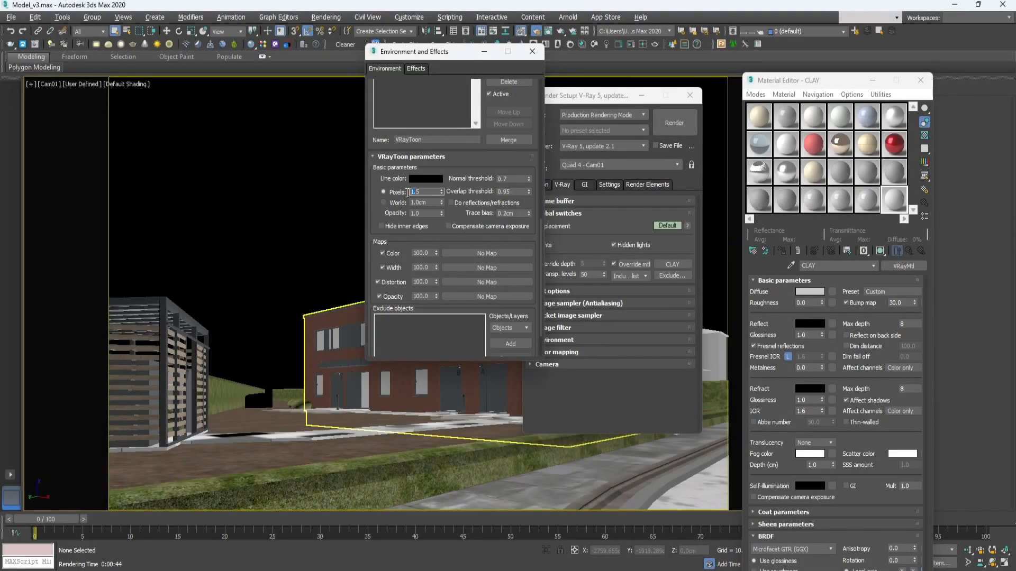
{"action": "type", "text": "0.5"}
{"action": "left_click", "coordinate": [426, 179]}
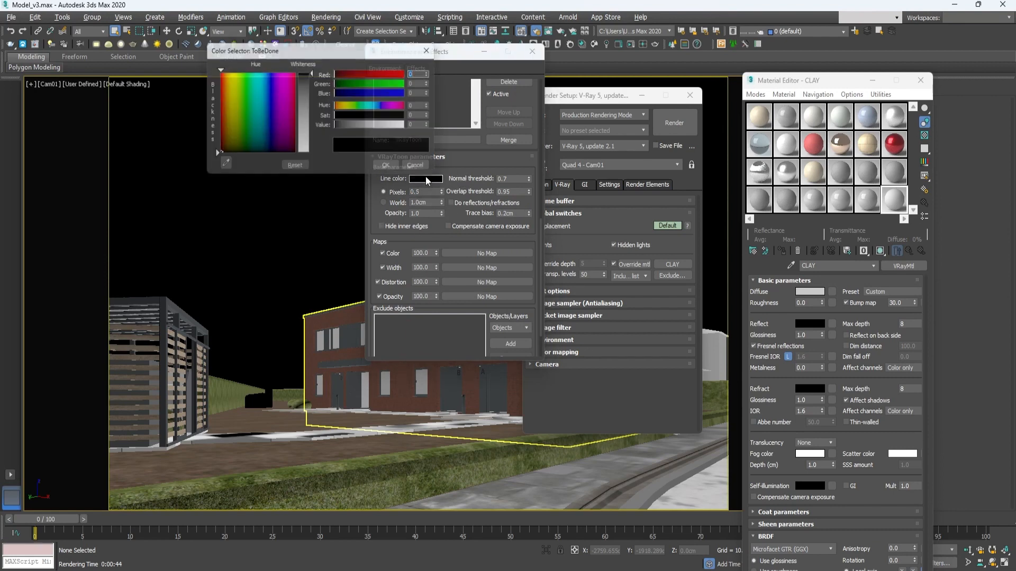
{"action": "left_click_drag", "start_coordinate": [312, 73], "coordinate": [312, 76]}
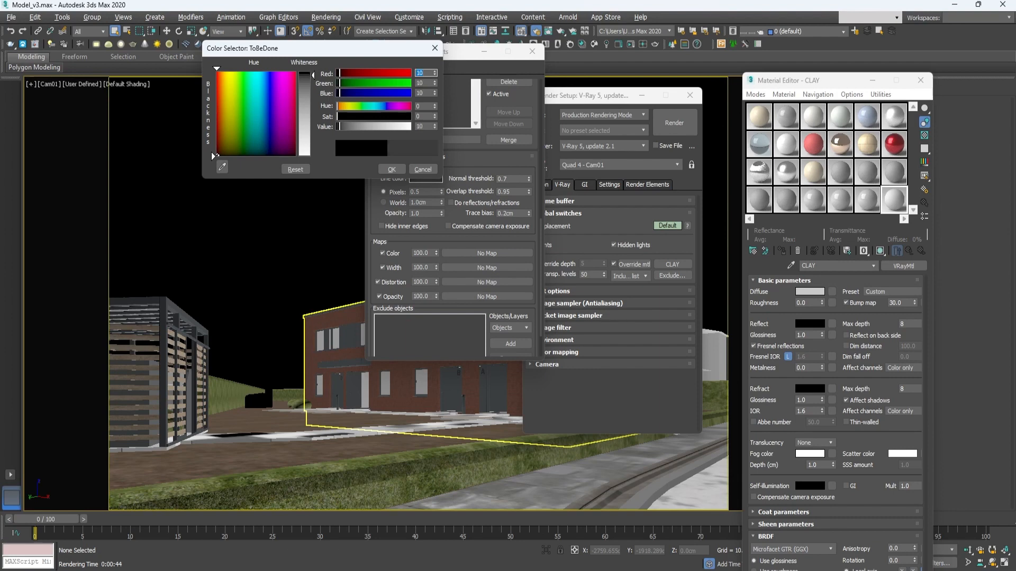
{"action": "left_click", "coordinate": [388, 169]}
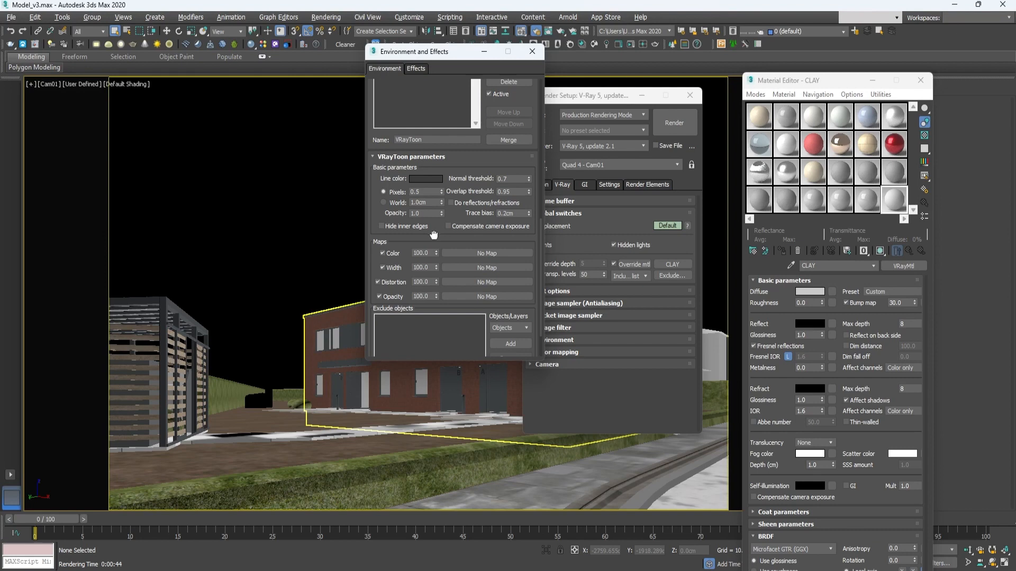
Step: Set the VRayToon normal threshold to 0 and render the Cam01 view again
{"action": "scroll", "coordinate": [434, 234], "scroll_direction": "down", "scroll_amount": 3}
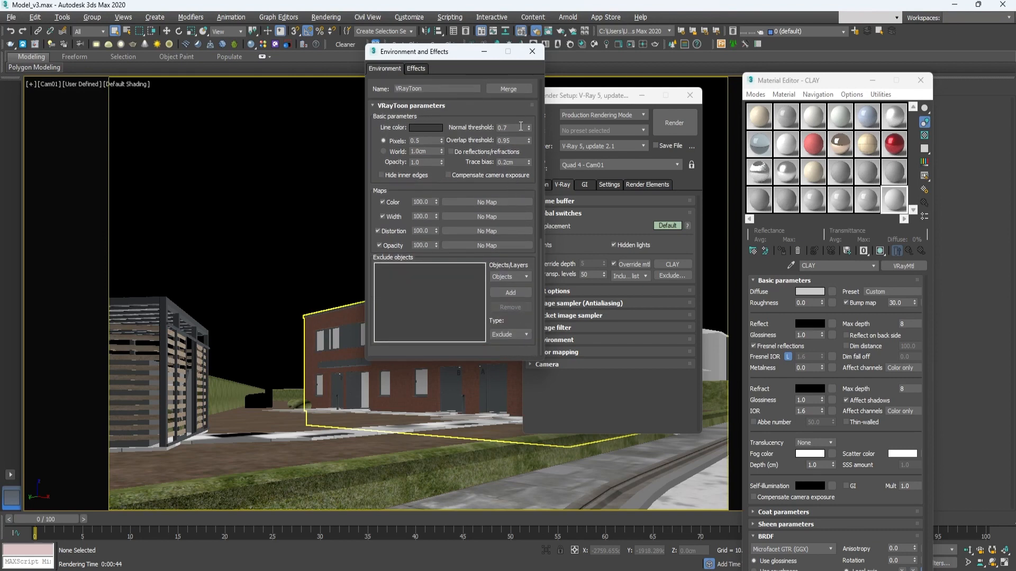
{"action": "left_click_drag", "start_coordinate": [519, 127], "coordinate": [442, 132]}
{"action": "type", "text": "0"}
{"action": "key", "text": "Return"}
{"action": "left_click_drag", "start_coordinate": [445, 58], "coordinate": [404, 67]}
{"action": "left_click", "coordinate": [674, 123]}
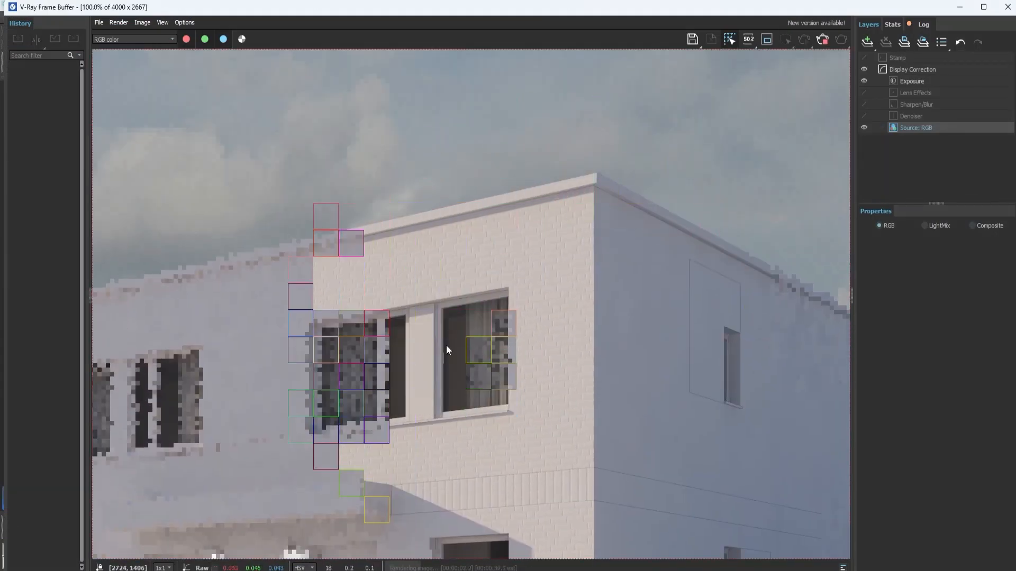
Step: Examine the thinner outlines on the windows, doors, canopies and overall building, and stop the render and close the frame buffer
{"action": "scroll", "coordinate": [408, 350], "scroll_direction": "up", "scroll_amount": 2}
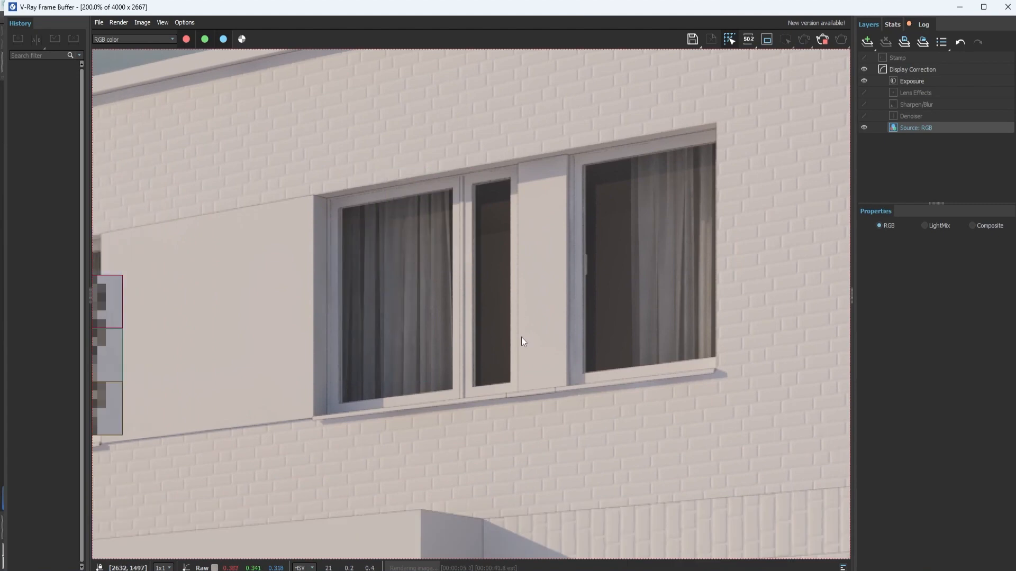
{"action": "scroll", "coordinate": [518, 397], "scroll_direction": "down", "scroll_amount": 3}
{"action": "scroll", "coordinate": [483, 408], "scroll_direction": "up", "scroll_amount": 3}
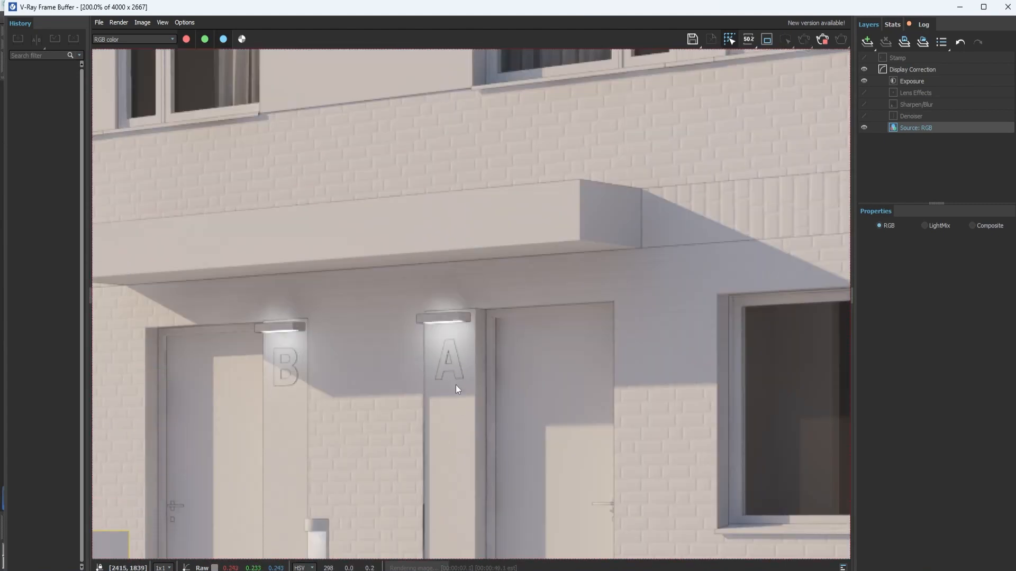
{"action": "left_click_drag", "start_coordinate": [369, 488], "coordinate": [581, 357]}
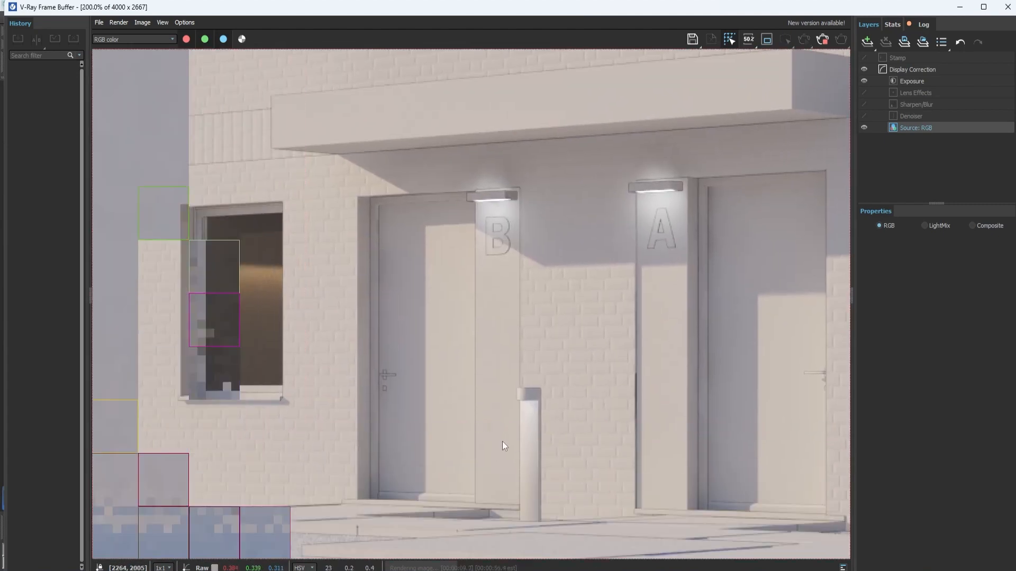
{"action": "scroll", "coordinate": [535, 445], "scroll_direction": "down", "scroll_amount": 2}
{"action": "left_click_drag", "start_coordinate": [496, 425], "coordinate": [529, 385]}
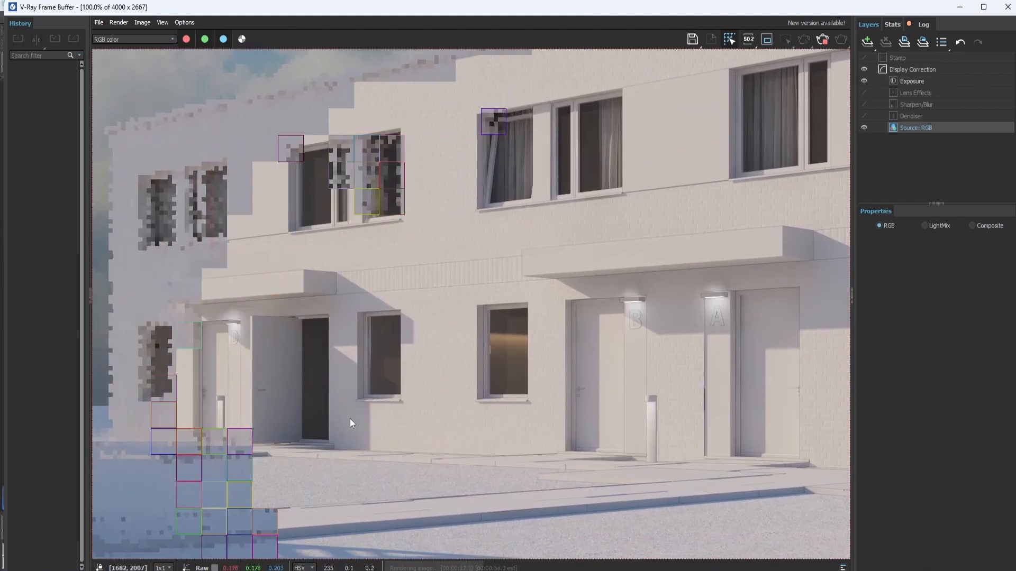
{"action": "left_click_drag", "start_coordinate": [364, 415], "coordinate": [437, 418]}
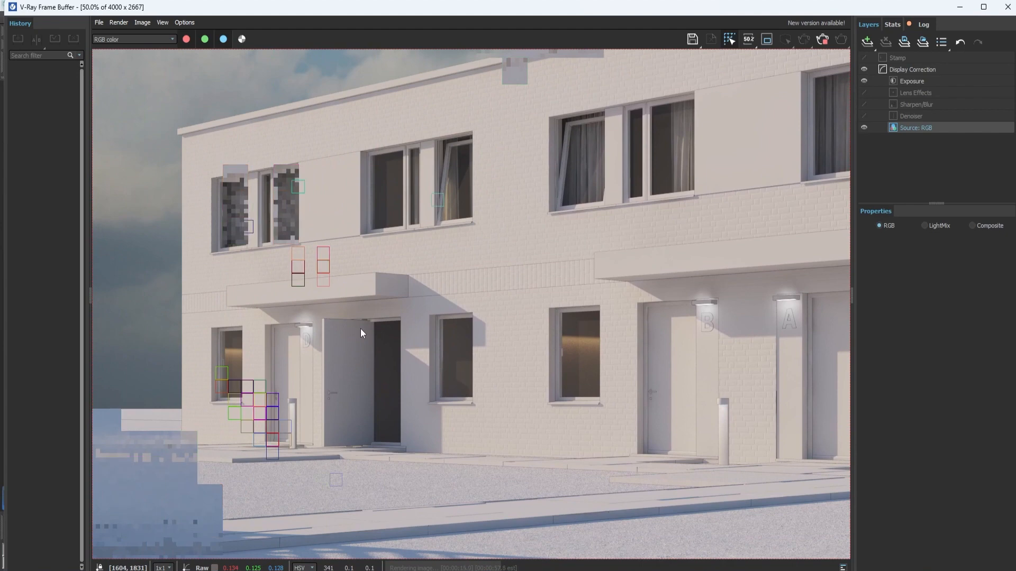
{"action": "scroll", "coordinate": [365, 329], "scroll_direction": "down", "scroll_amount": 1}
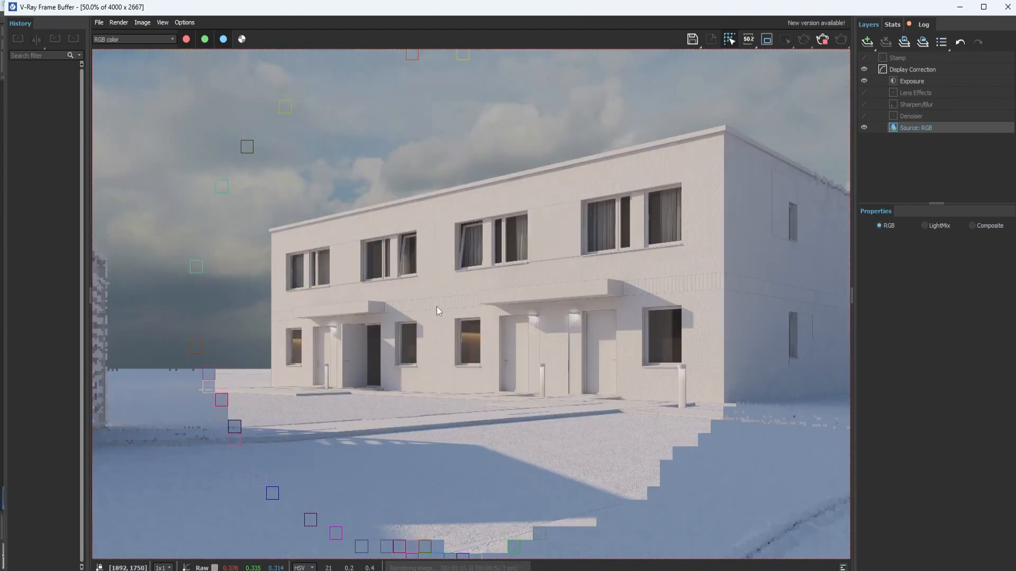
{"action": "left_click_drag", "start_coordinate": [303, 364], "coordinate": [405, 351]}
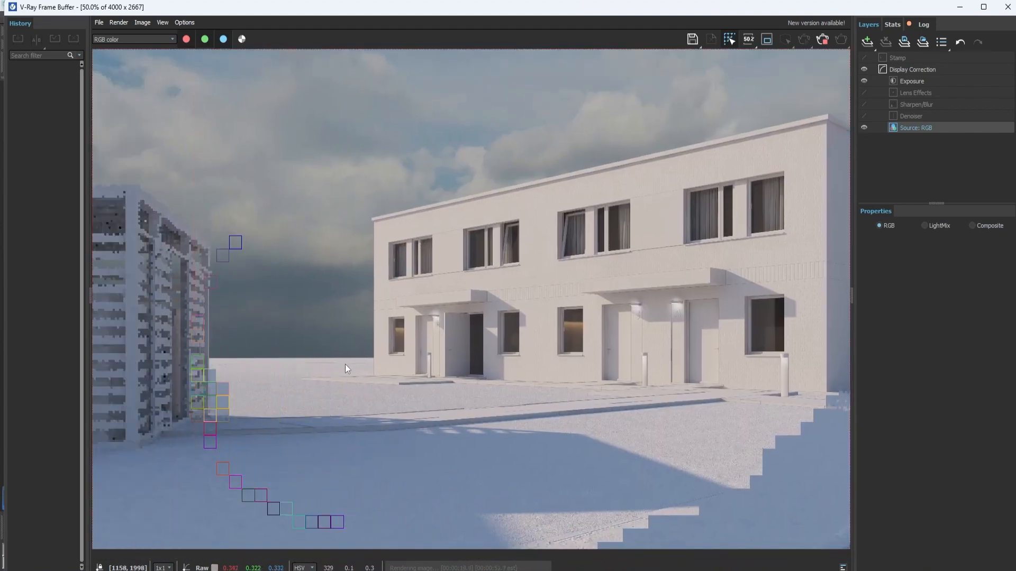
{"action": "left_click_drag", "start_coordinate": [319, 350], "coordinate": [409, 352]}
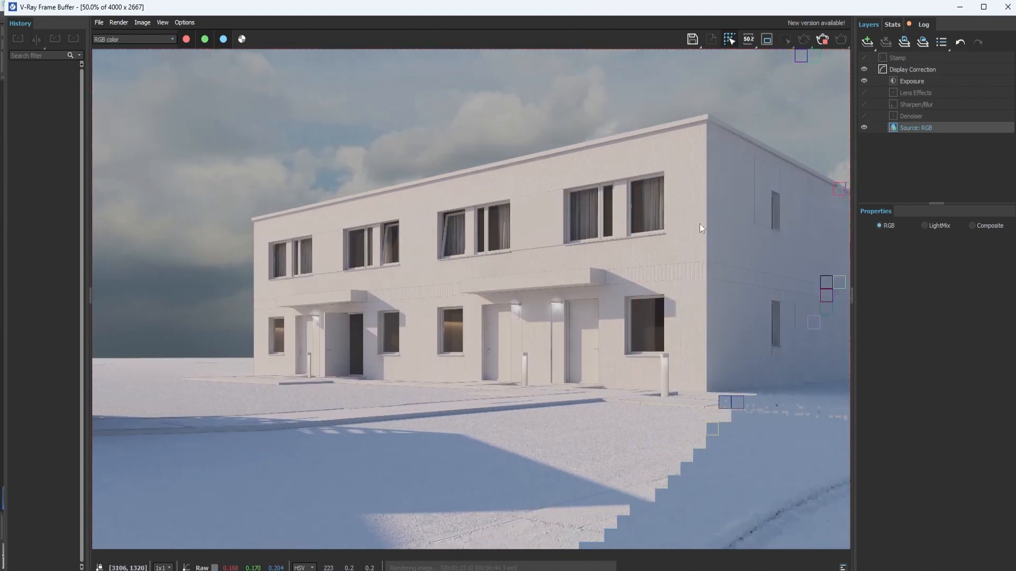
{"action": "scroll", "coordinate": [609, 387], "scroll_direction": "down", "scroll_amount": 1}
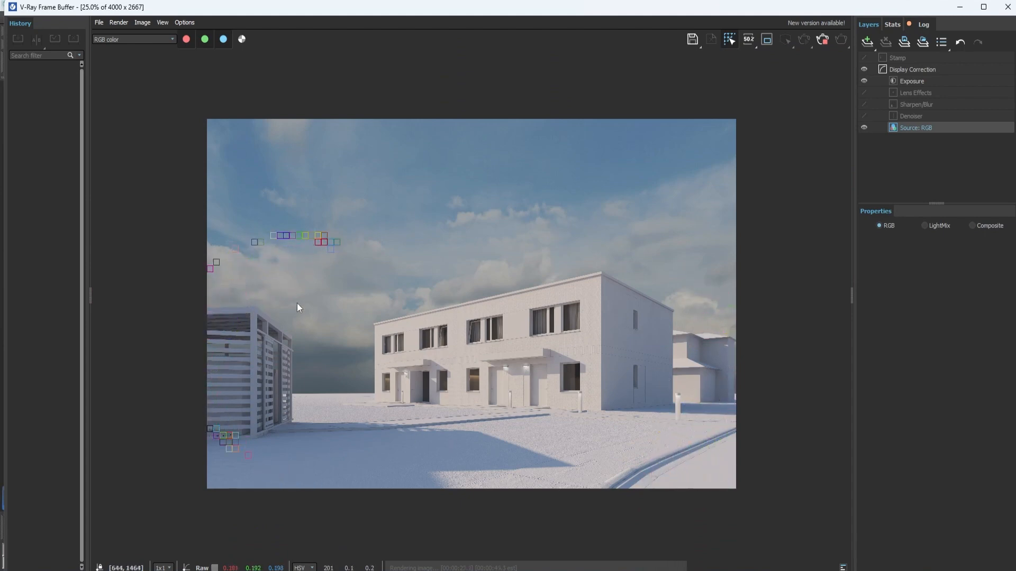
{"action": "left_click", "coordinate": [822, 44]}
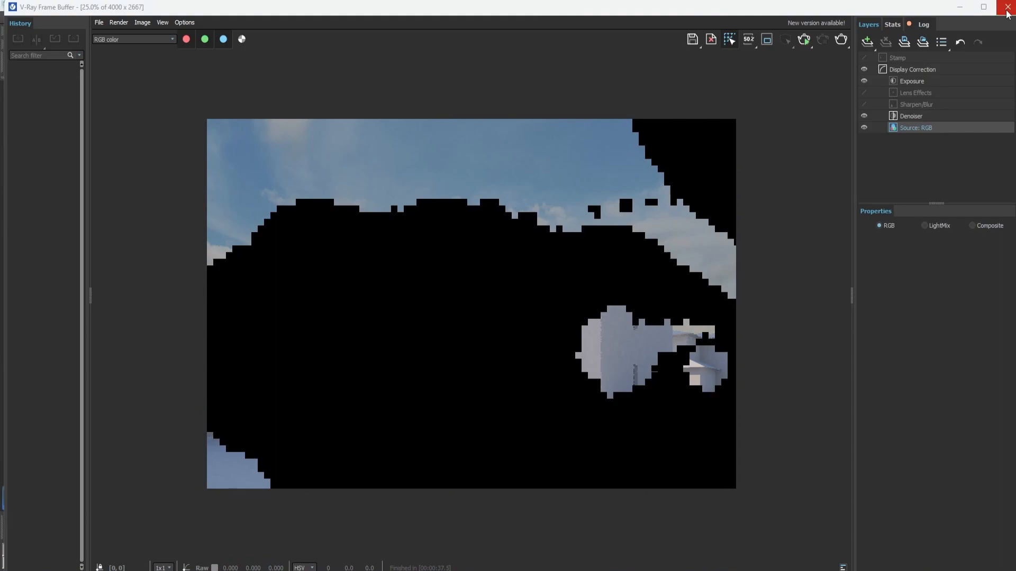
{"action": "left_click", "coordinate": [1006, 7]}
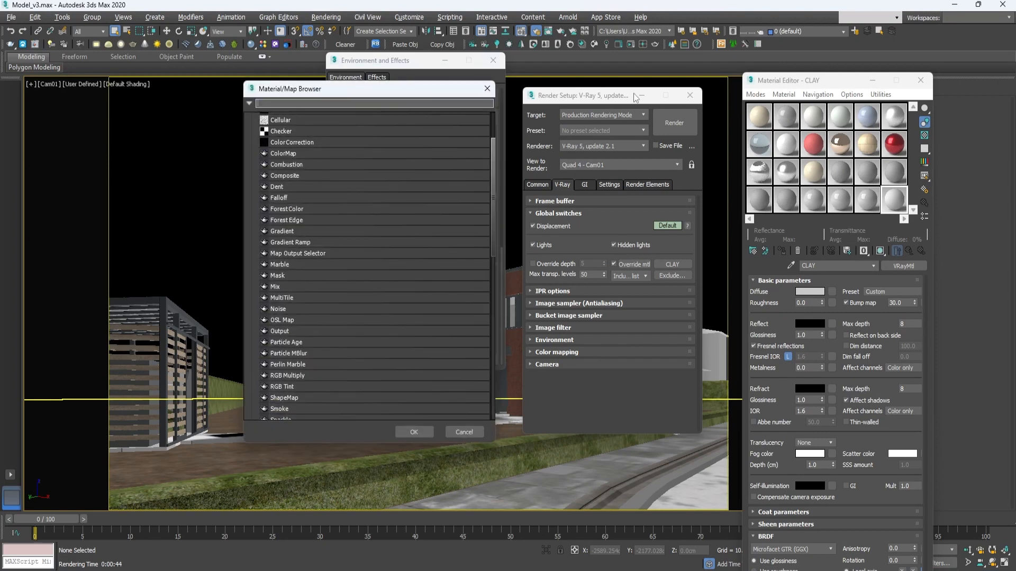
Step: Dismiss the Material/Map Browser and review the list of scene layers, including NoToon
{"action": "left_click", "coordinate": [485, 90]}
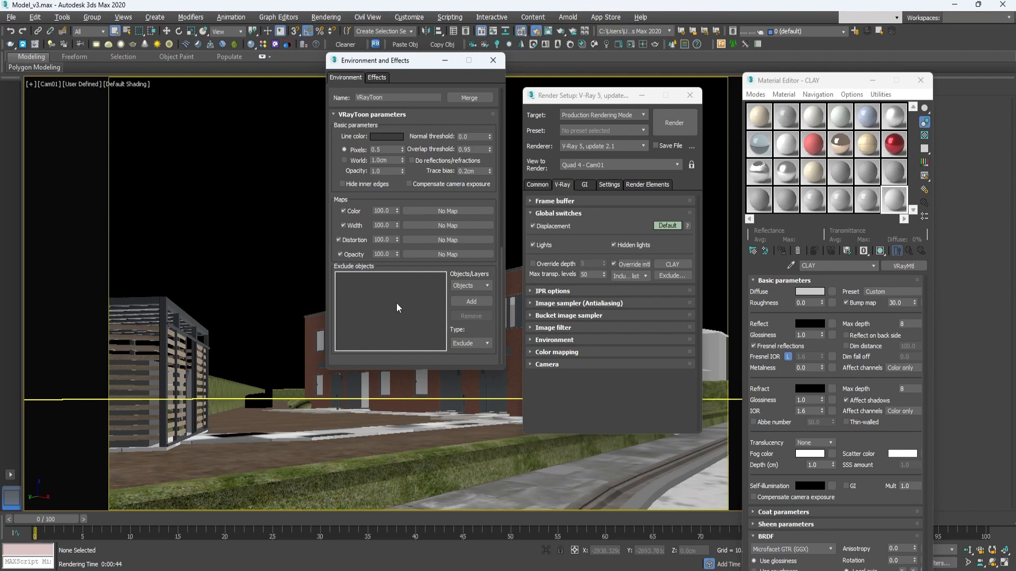
{"action": "left_click", "coordinate": [815, 32]}
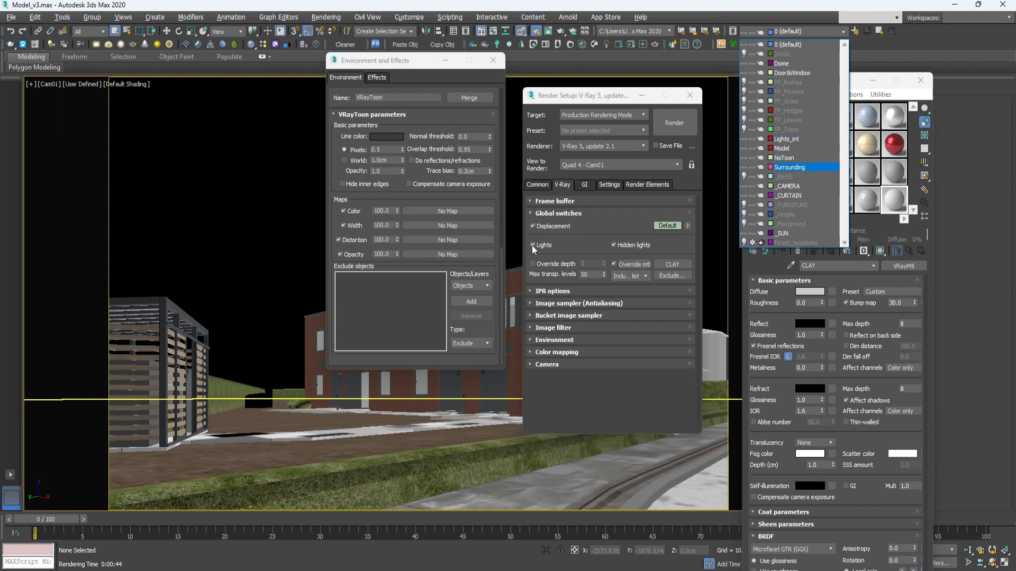
{"action": "left_click", "coordinate": [405, 68]}
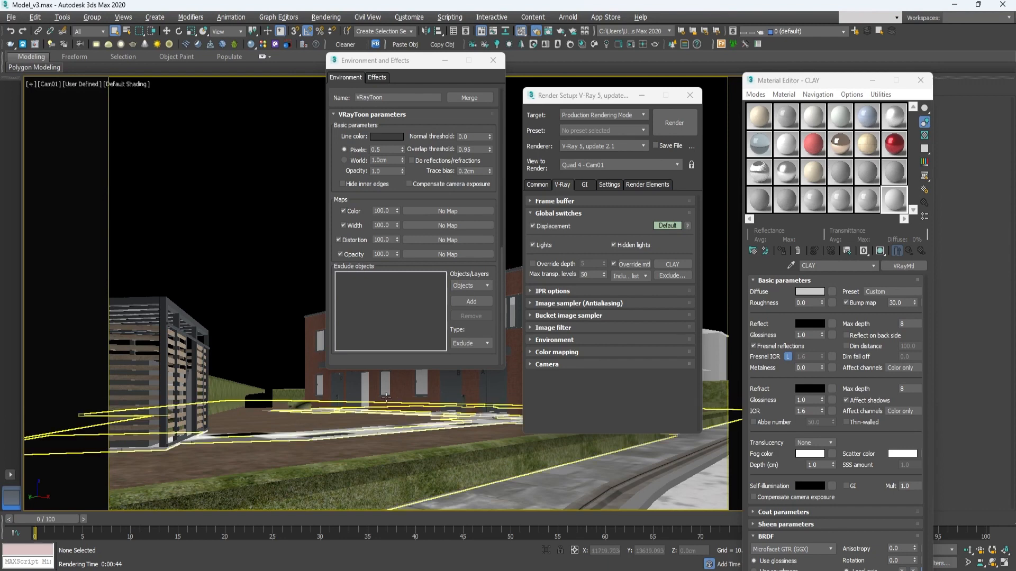
Step: Exclude the layers _People, Dome, forest_templates, Lights_int, NoToon and all FP_ layers (Bushes, Flowers, Grass, Hedges, Leaves, Trees) from the VRayToon effect
{"action": "left_click", "coordinate": [479, 286]}
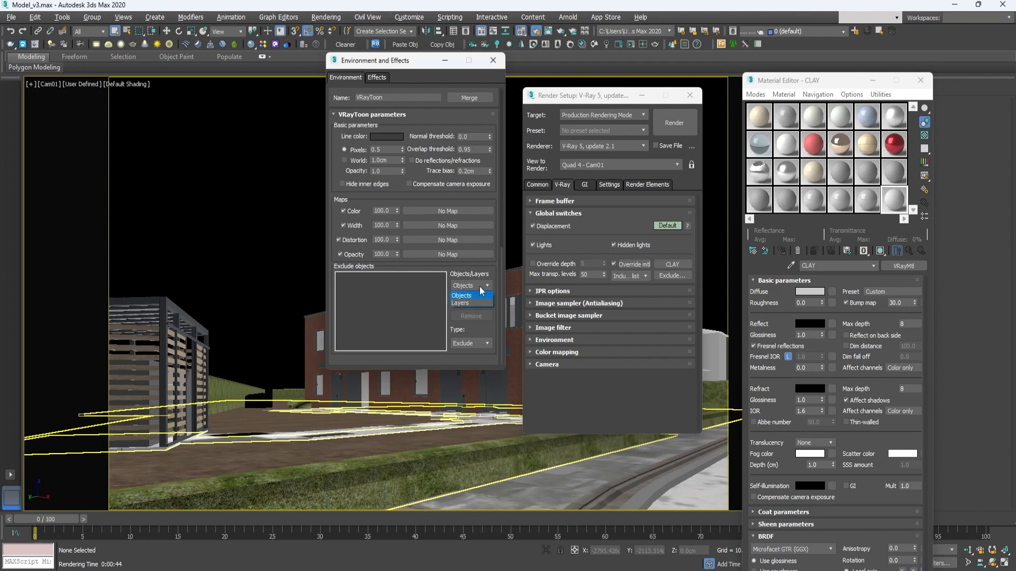
{"action": "left_click", "coordinate": [475, 302]}
{"action": "left_click", "coordinate": [473, 301]}
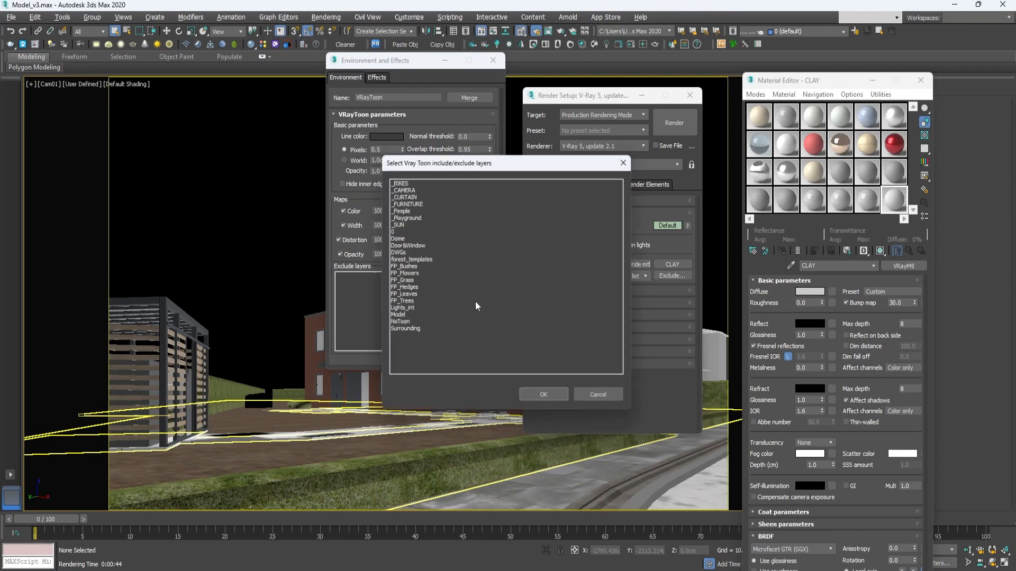
{"action": "left_click_drag", "start_coordinate": [456, 163], "coordinate": [609, 180]}
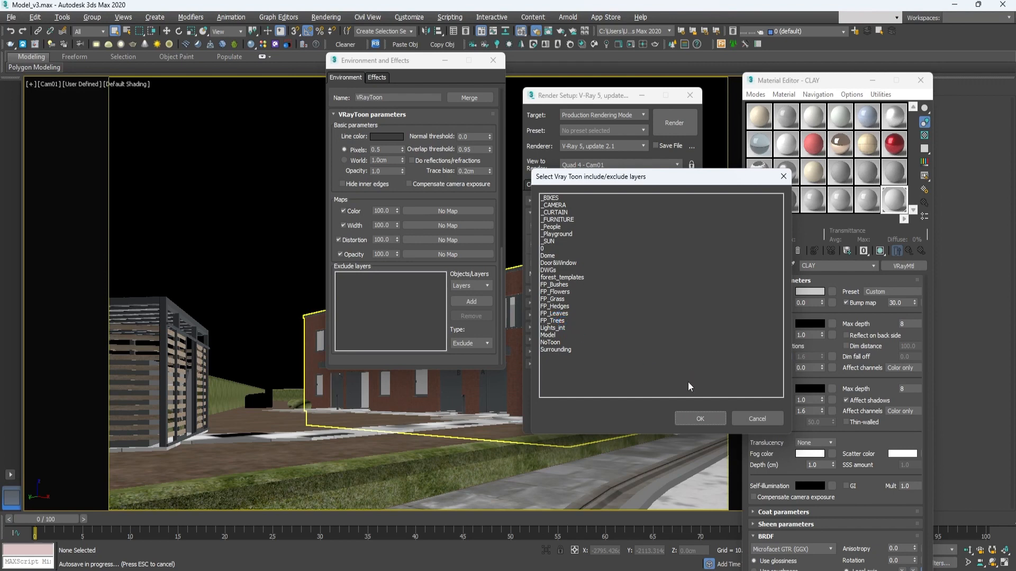
{"action": "left_click", "coordinate": [551, 226], "text": "ctrl"}
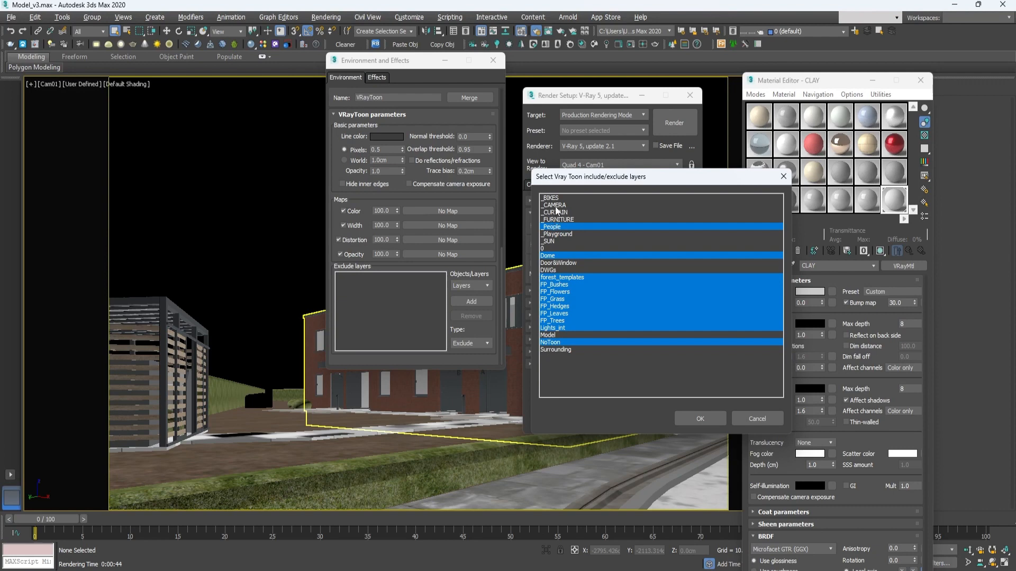
{"action": "left_click", "coordinate": [704, 420]}
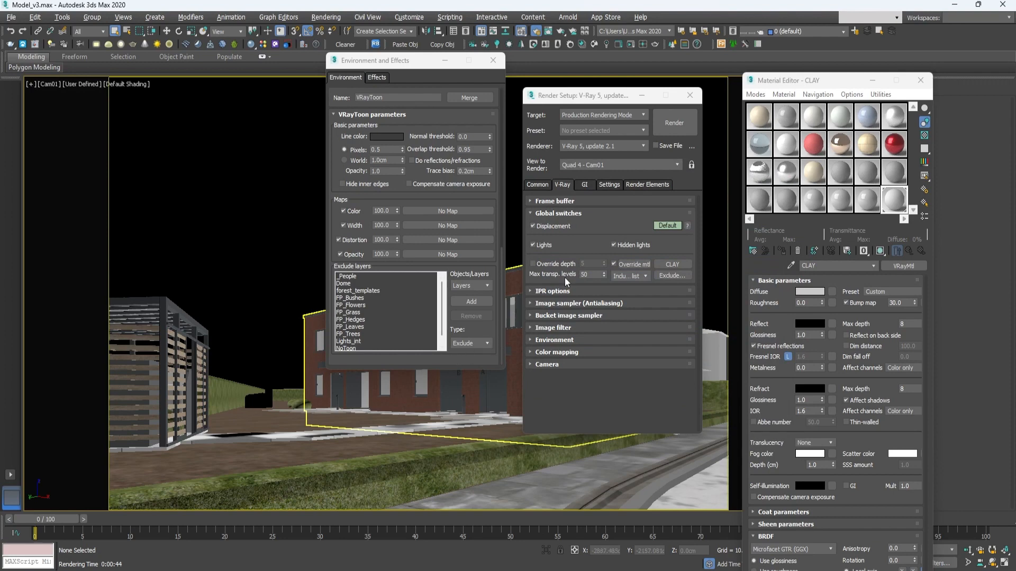
{"action": "left_click_drag", "start_coordinate": [403, 64], "coordinate": [347, 78]}
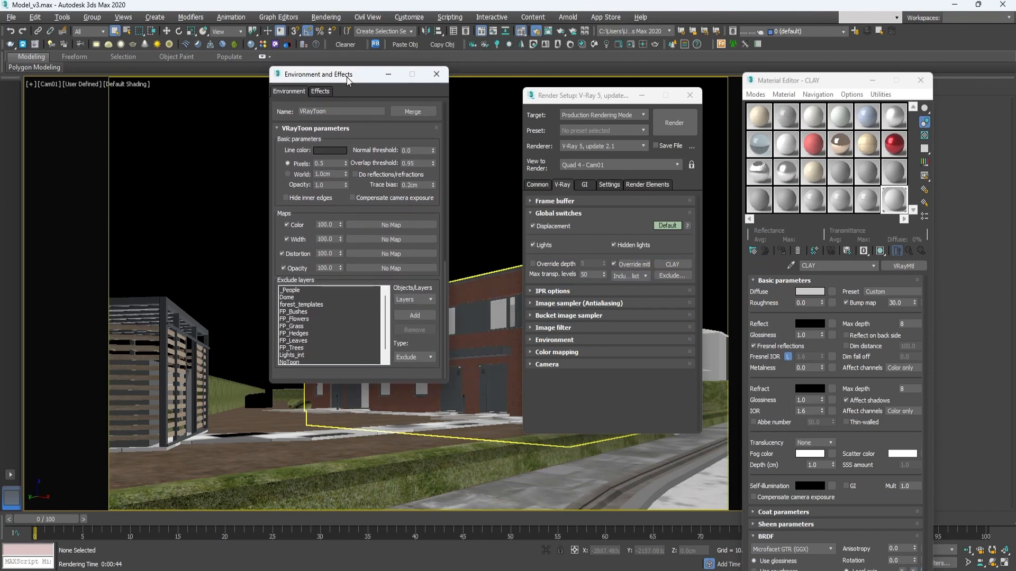
{"action": "left_click", "coordinate": [437, 75]}
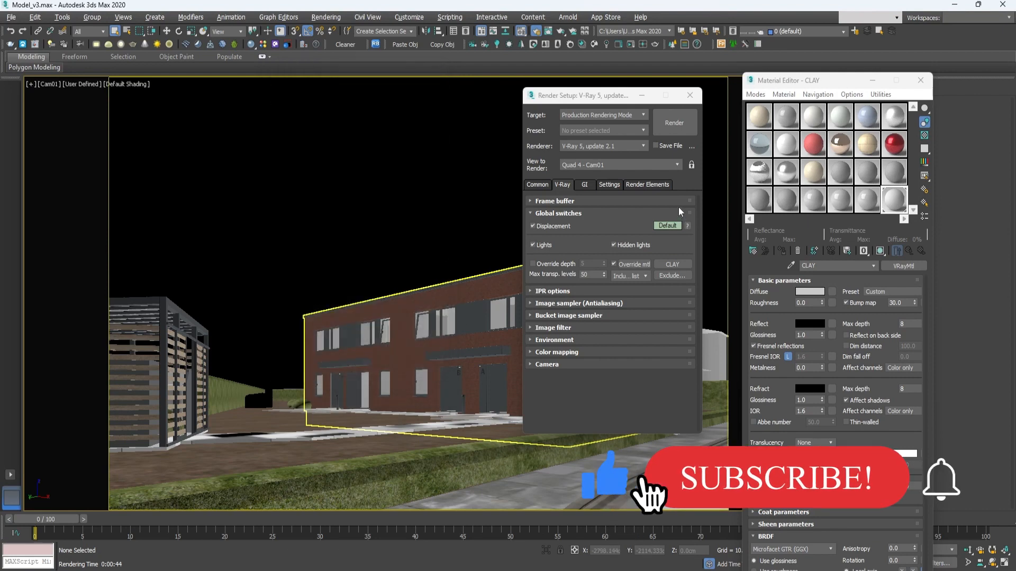
Step: Add a VRayExtraTex element to the scene's render elements
{"action": "left_click", "coordinate": [646, 185]}
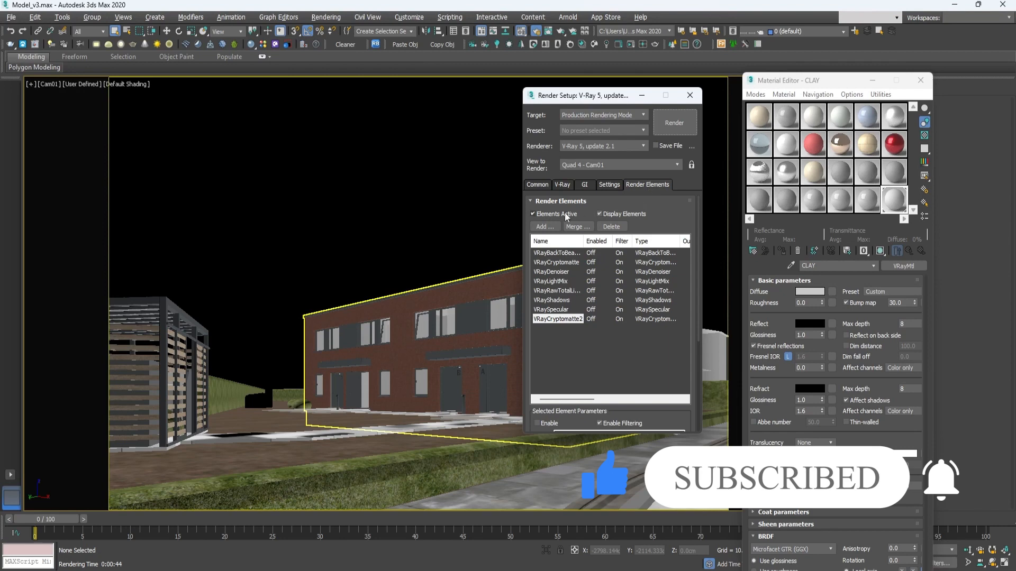
{"action": "left_click", "coordinate": [553, 228]}
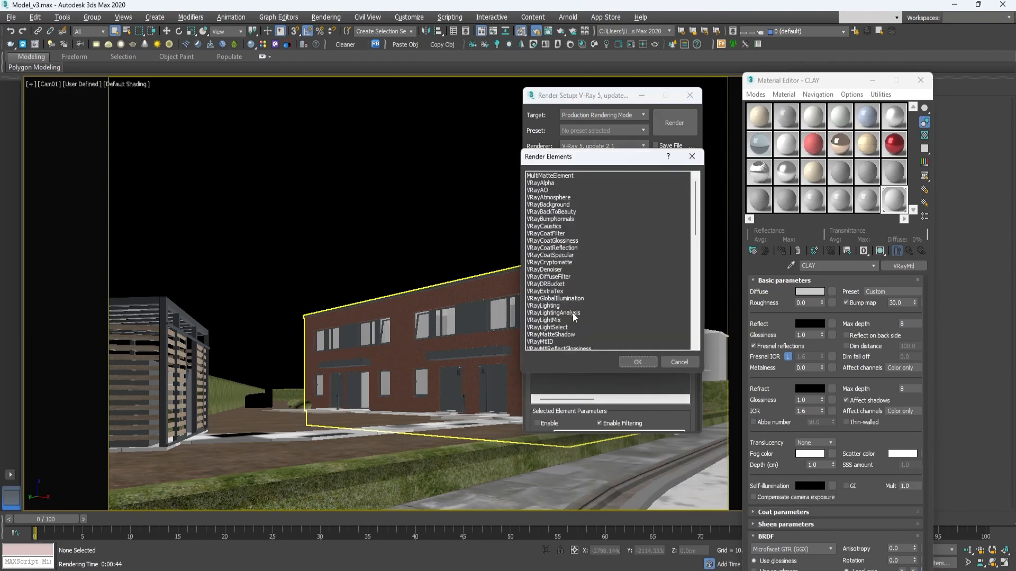
{"action": "left_click", "coordinate": [561, 292]}
{"action": "left_click", "coordinate": [637, 362]}
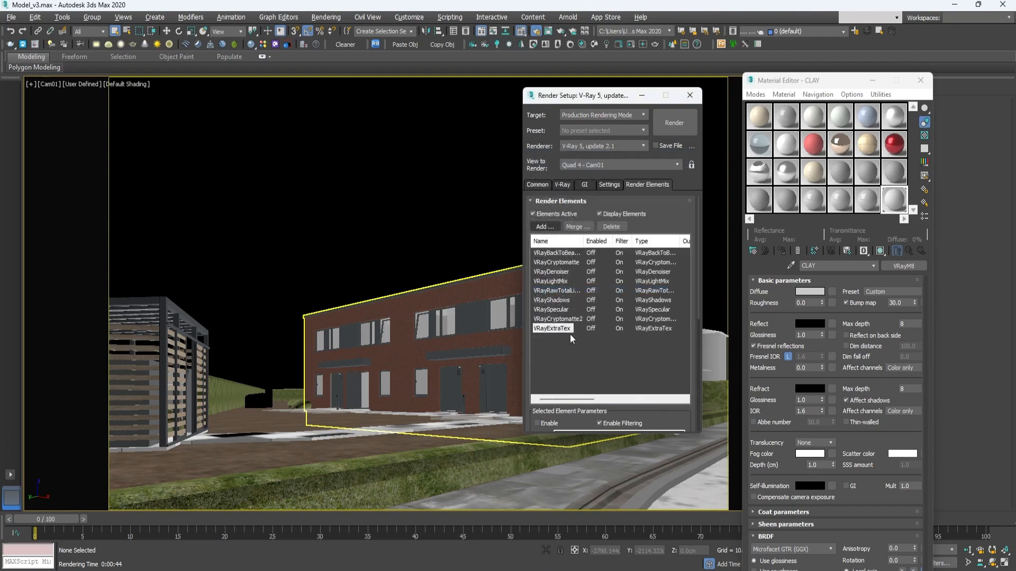
Step: Assign a VRayDirt map as the VRayExtraTex element's texture and place it as an instance in a material editor sample slot
{"action": "left_click_drag", "start_coordinate": [665, 408], "coordinate": [652, 191]}
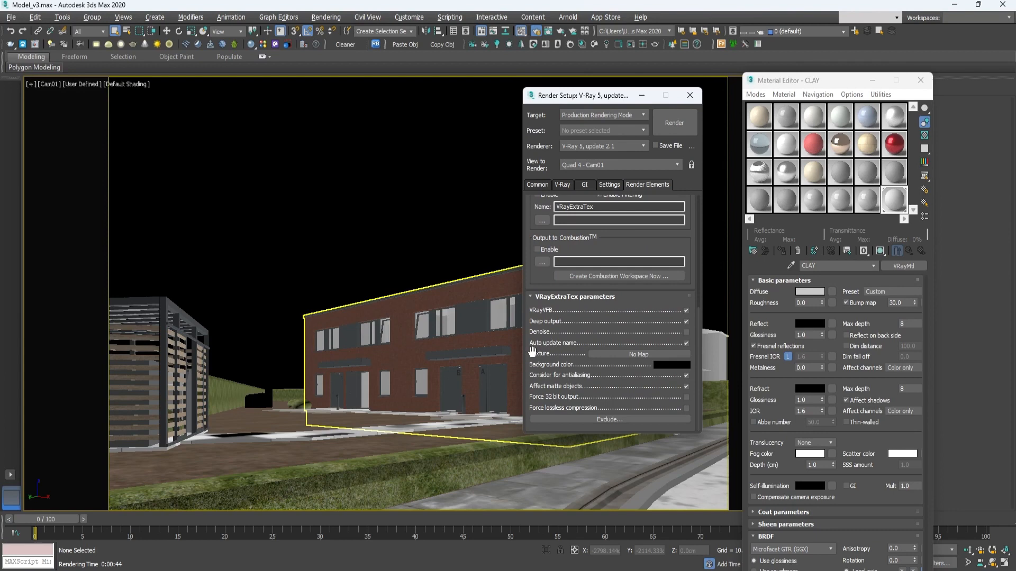
{"action": "left_click", "coordinate": [620, 357]}
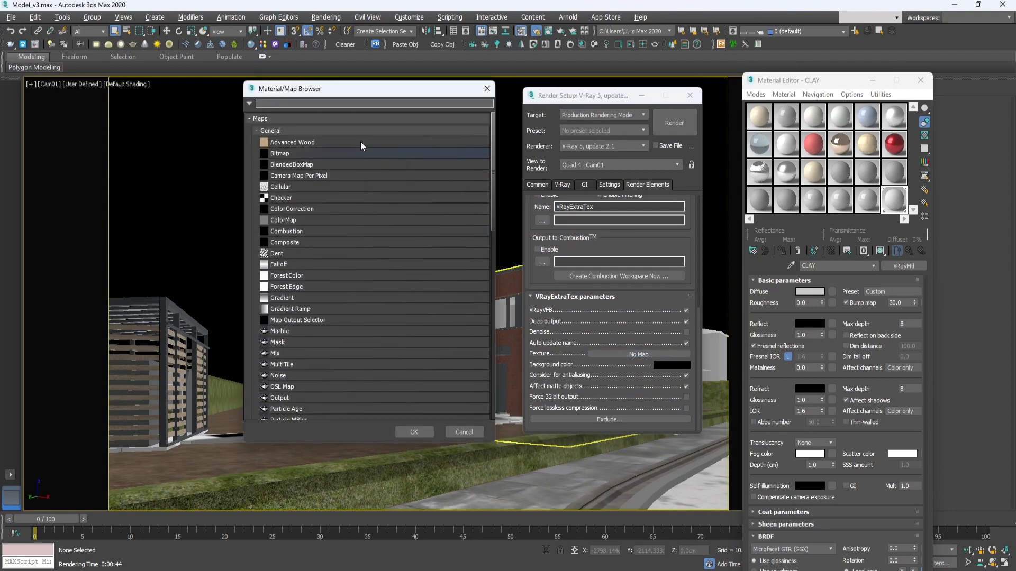
{"action": "left_click", "coordinate": [270, 130]}
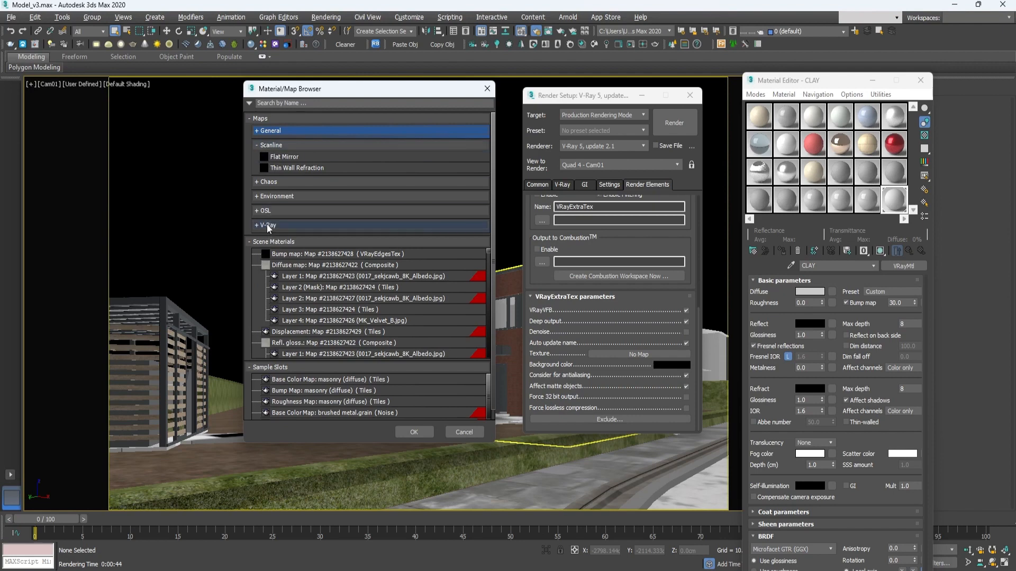
{"action": "left_click", "coordinate": [268, 226]}
{"action": "double_click", "coordinate": [294, 289]}
{"action": "left_click_drag", "start_coordinate": [632, 355], "coordinate": [867, 204]}
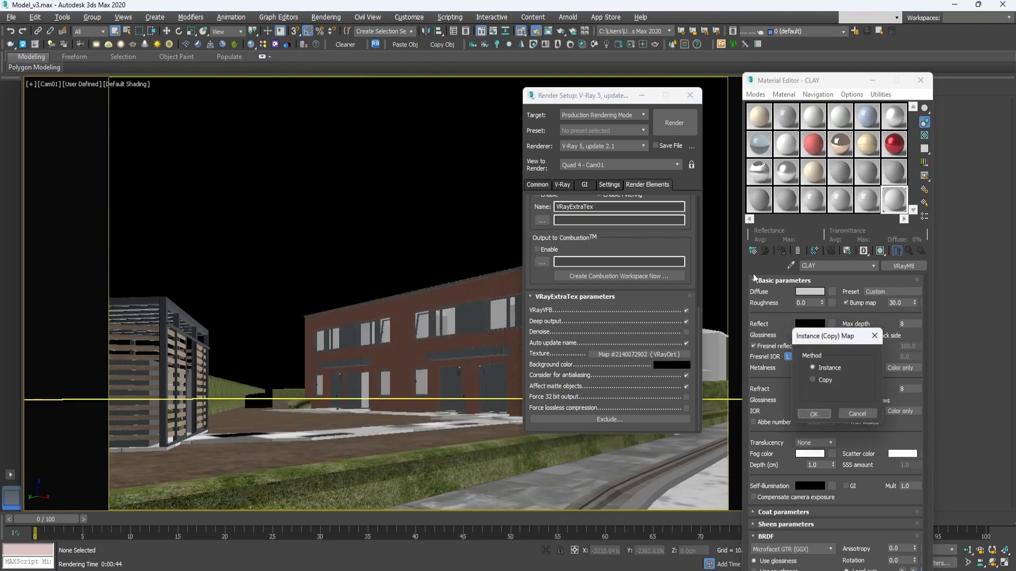
{"action": "left_click", "coordinate": [814, 413]}
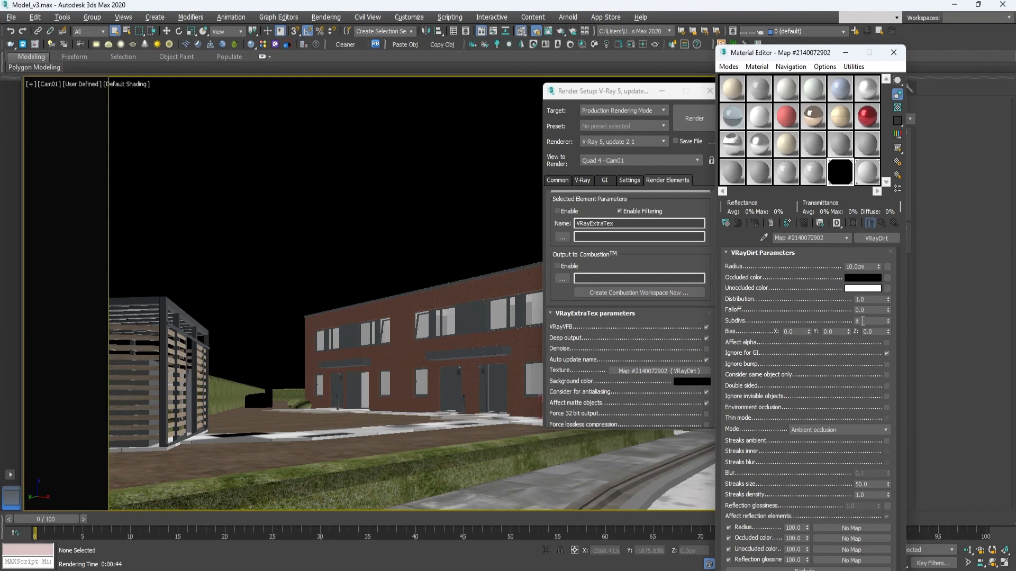
Step: Set the VRayDirt map's subdivs to 12, falloff to 10 and radius to 4 cm
{"action": "left_click", "coordinate": [857, 320]}
{"action": "type", "text": "12"}
{"action": "left_click", "coordinate": [875, 309]}
{"action": "key", "text": "Return"}
{"action": "left_click", "coordinate": [855, 267]}
{"action": "type", "text": "4"}
{"action": "key", "text": "Return"}
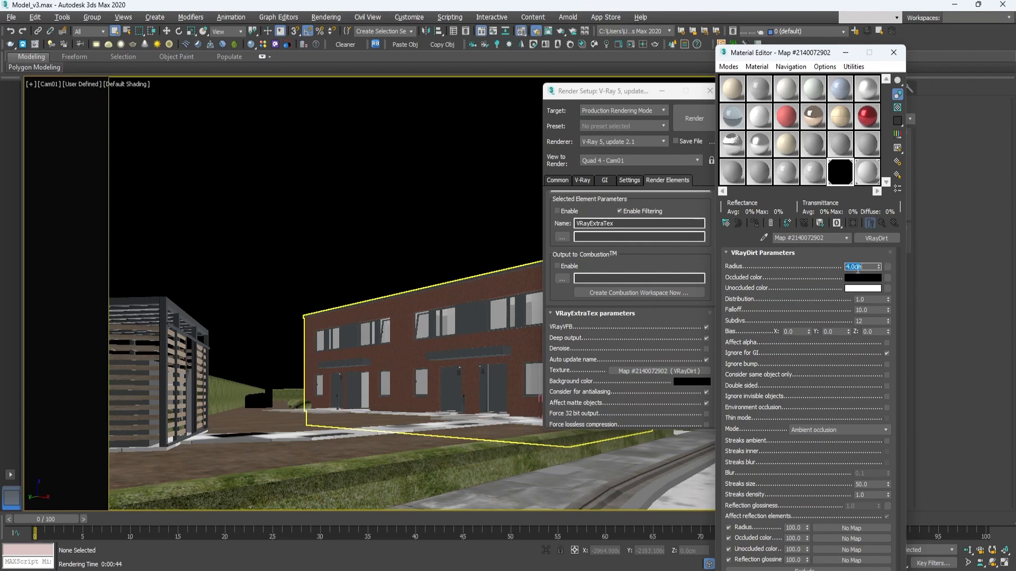
{"action": "left_click", "coordinate": [799, 302]}
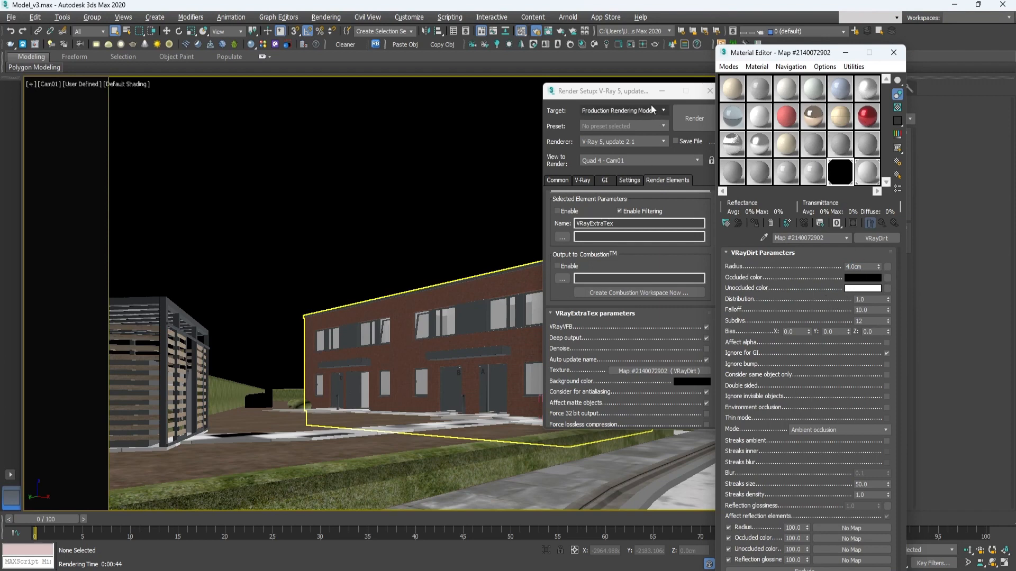
Step: Render the Cam01 view and set the frame buffer's source layer to RGB
{"action": "left_click_drag", "start_coordinate": [633, 97], "coordinate": [612, 93]}
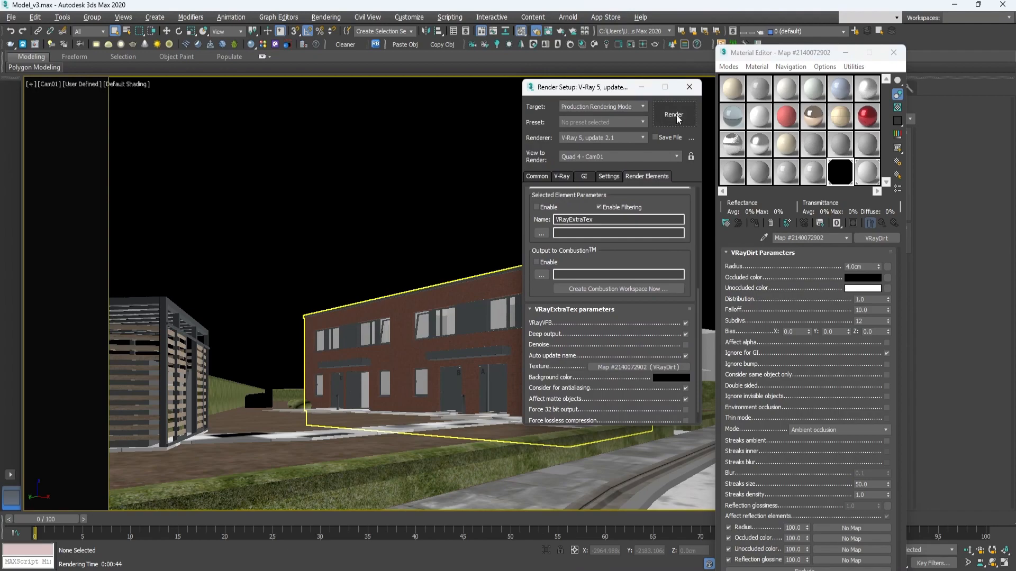
{"action": "left_click", "coordinate": [674, 114]}
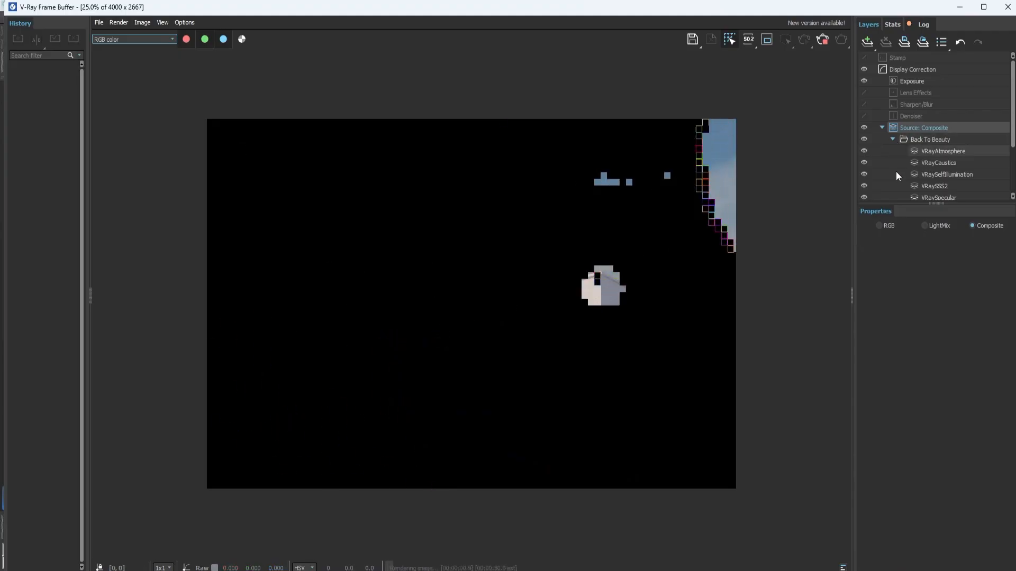
{"action": "left_click", "coordinate": [879, 225]}
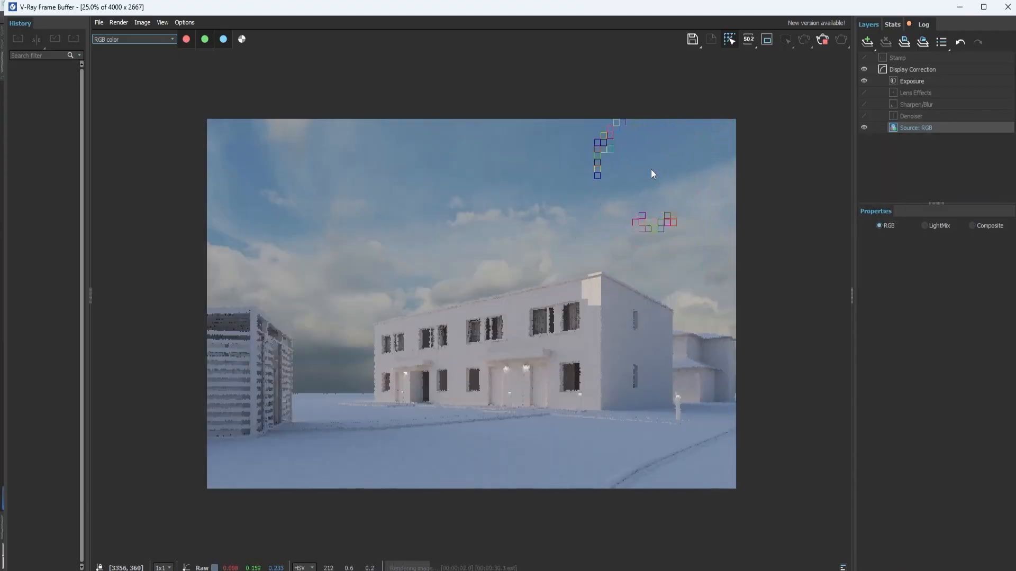
{"action": "scroll", "coordinate": [596, 290], "scroll_direction": "up", "scroll_amount": 1}
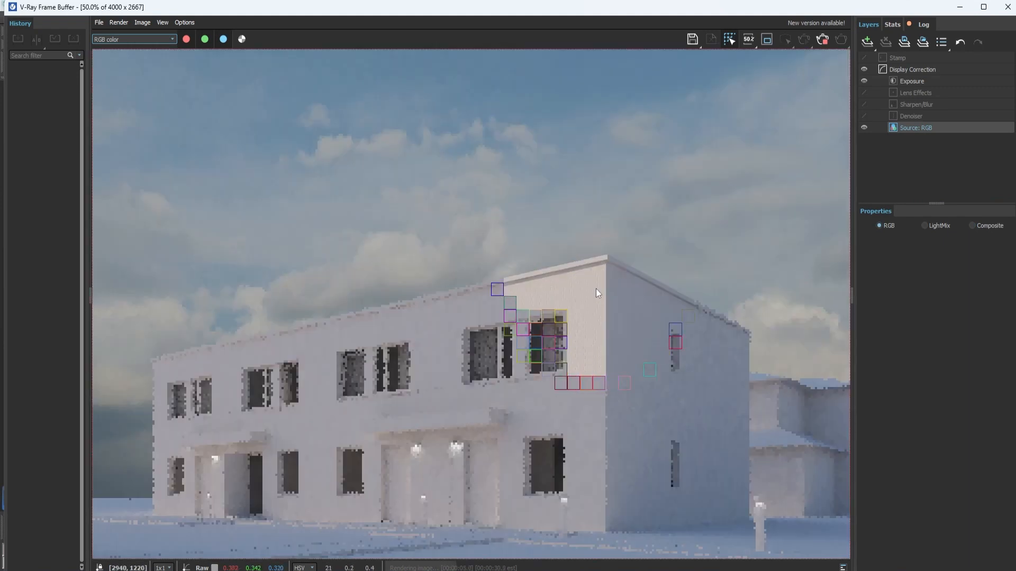
{"action": "left_click_drag", "start_coordinate": [591, 304], "coordinate": [608, 223]}
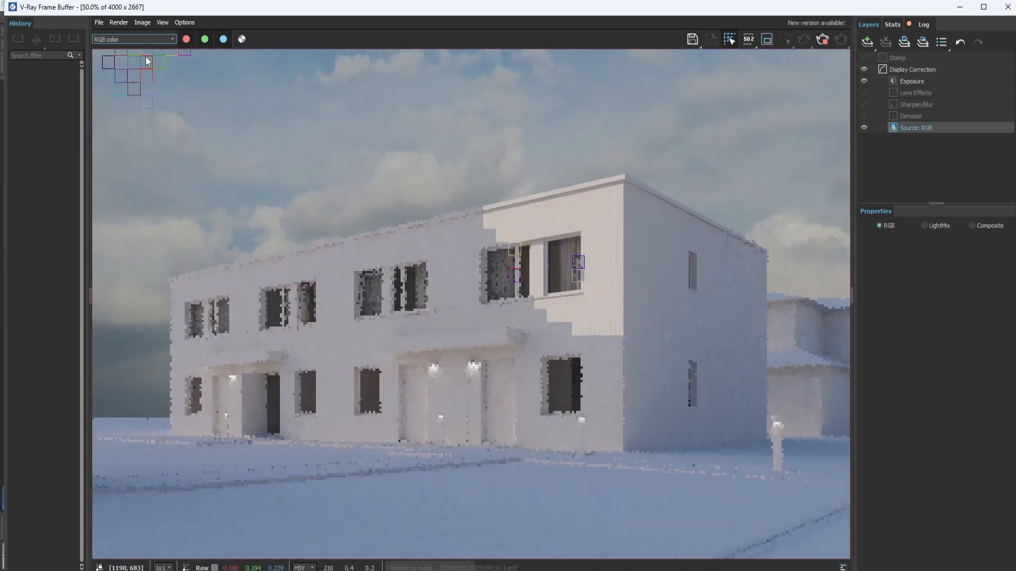
Step: Display the VRayExtraTex channel and examine the dirt lines around the windows, doors, canopies and roof edges
{"action": "left_click", "coordinate": [138, 41]}
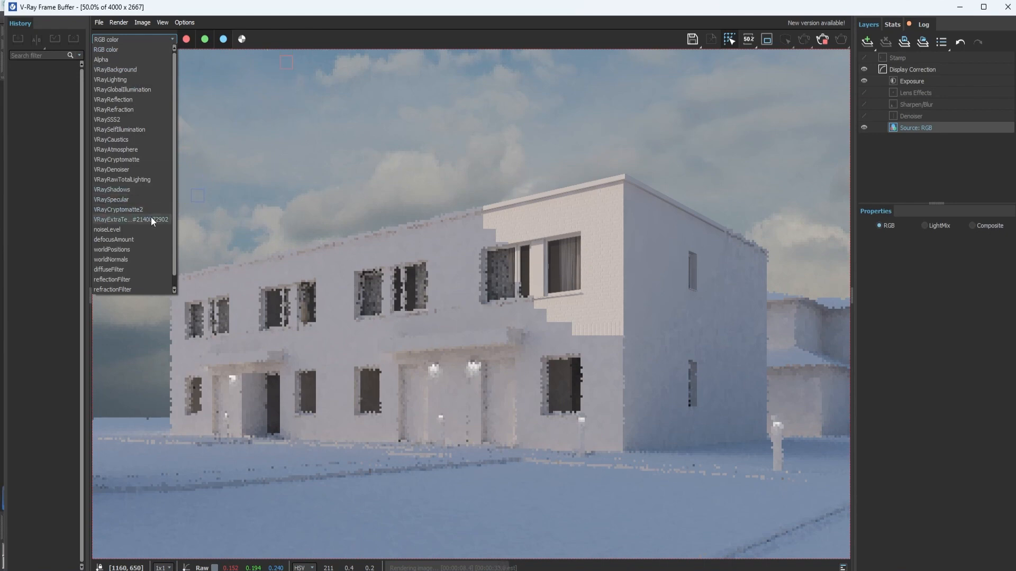
{"action": "left_click", "coordinate": [151, 219]}
{"action": "scroll", "coordinate": [572, 228], "scroll_direction": "up", "scroll_amount": 2}
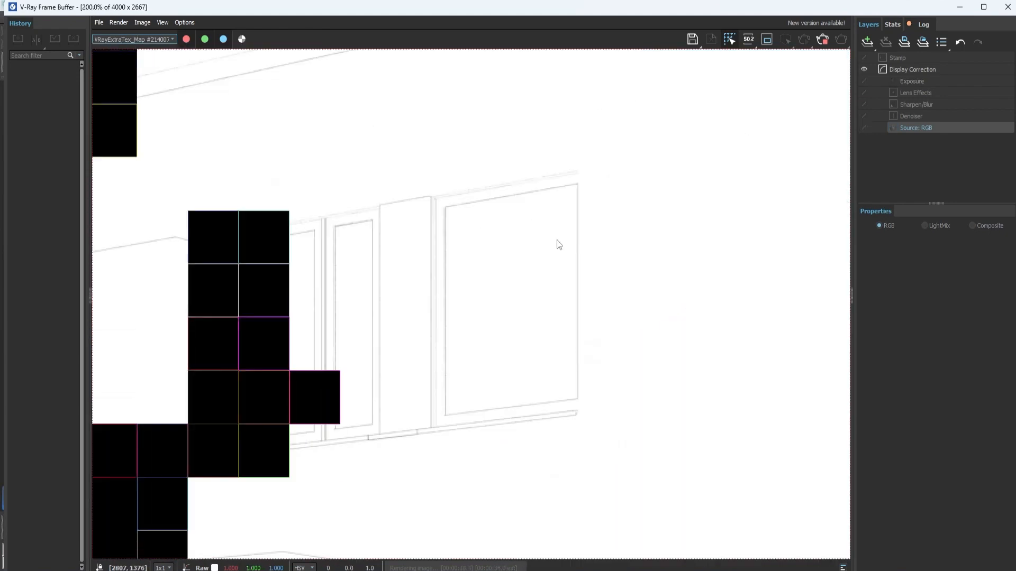
{"action": "scroll", "coordinate": [540, 281], "scroll_direction": "down", "scroll_amount": 2}
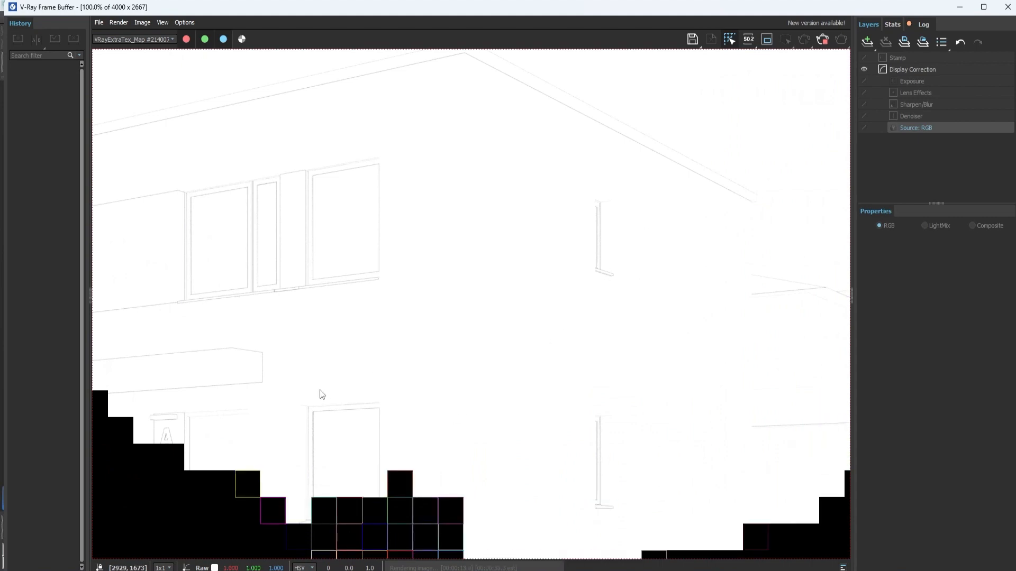
{"action": "left_click_drag", "start_coordinate": [321, 394], "coordinate": [585, 288]}
{"action": "scroll", "coordinate": [503, 304], "scroll_direction": "up", "scroll_amount": 1}
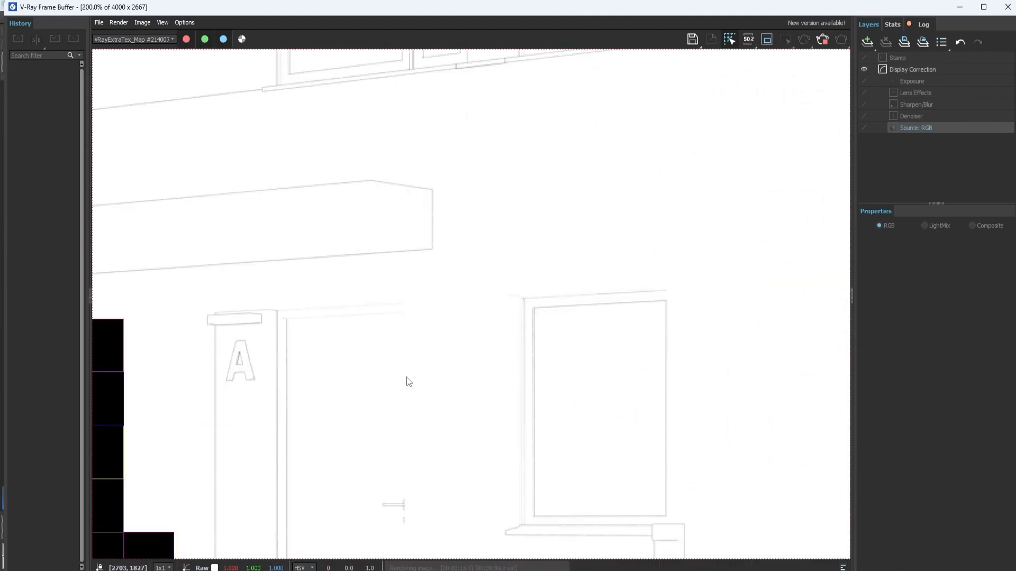
{"action": "left_click_drag", "start_coordinate": [319, 249], "coordinate": [720, 275]}
{"action": "scroll", "coordinate": [719, 275], "scroll_direction": "down", "scroll_amount": 1}
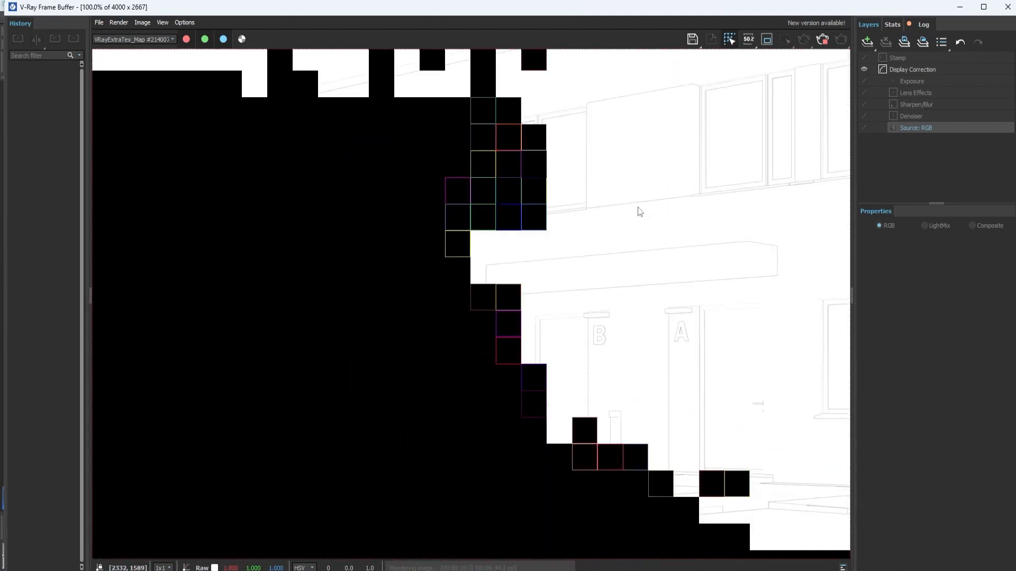
{"action": "left_click_drag", "start_coordinate": [551, 218], "coordinate": [430, 262]}
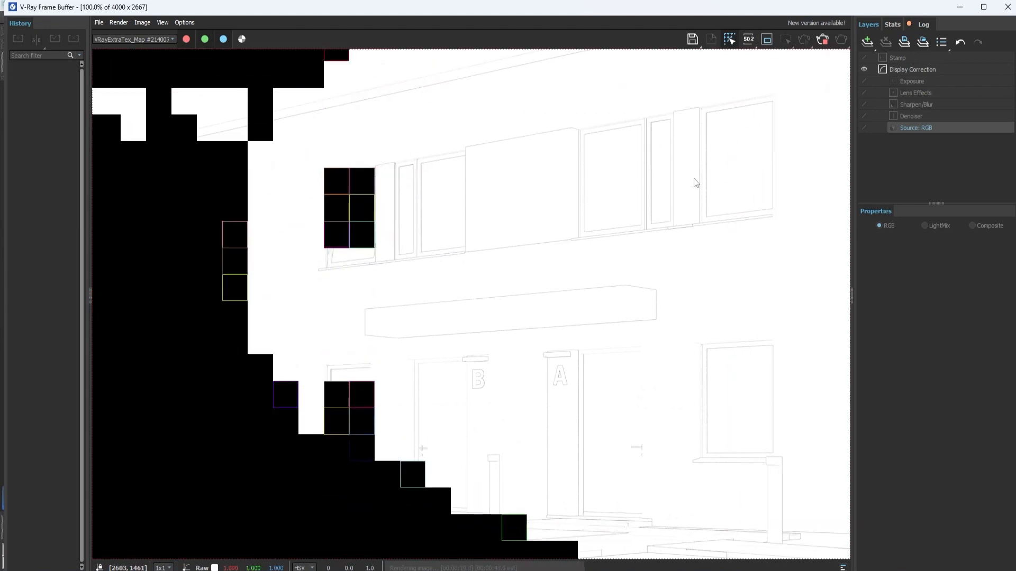
{"action": "scroll", "coordinate": [673, 209], "scroll_direction": "down", "scroll_amount": 1}
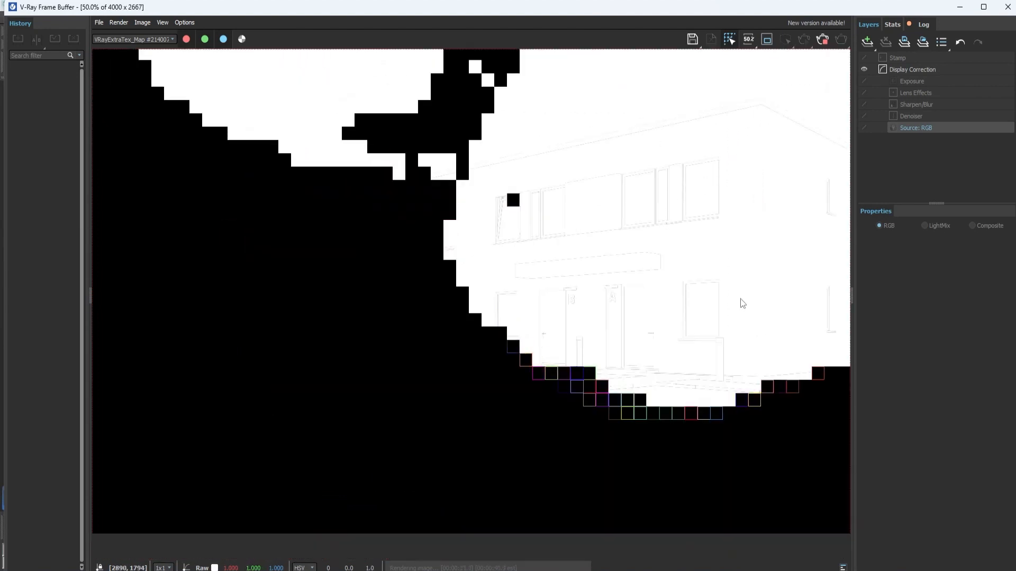
{"action": "left_click_drag", "start_coordinate": [743, 303], "coordinate": [630, 276]}
{"action": "scroll", "coordinate": [630, 277], "scroll_direction": "up", "scroll_amount": 1}
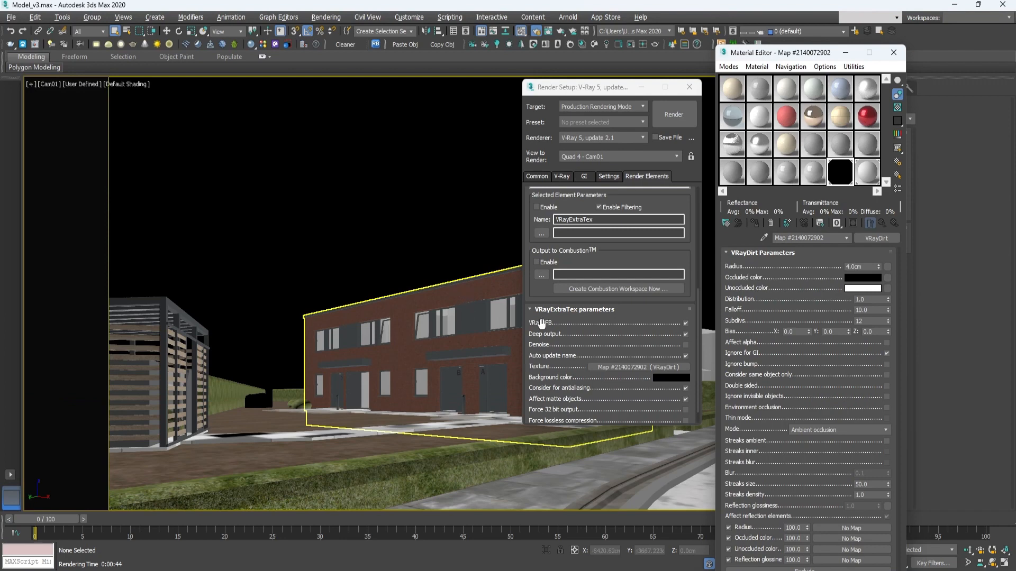
Step: Set the VRayDirt radius to 20 cm and the falloff to 0, and render the view again
{"action": "left_click", "coordinate": [869, 267]}
{"action": "type", "text": "20"}
{"action": "key", "text": "Return"}
{"action": "left_click", "coordinate": [875, 310]}
{"action": "type", "text": "0"}
{"action": "left_click", "coordinate": [681, 127]}
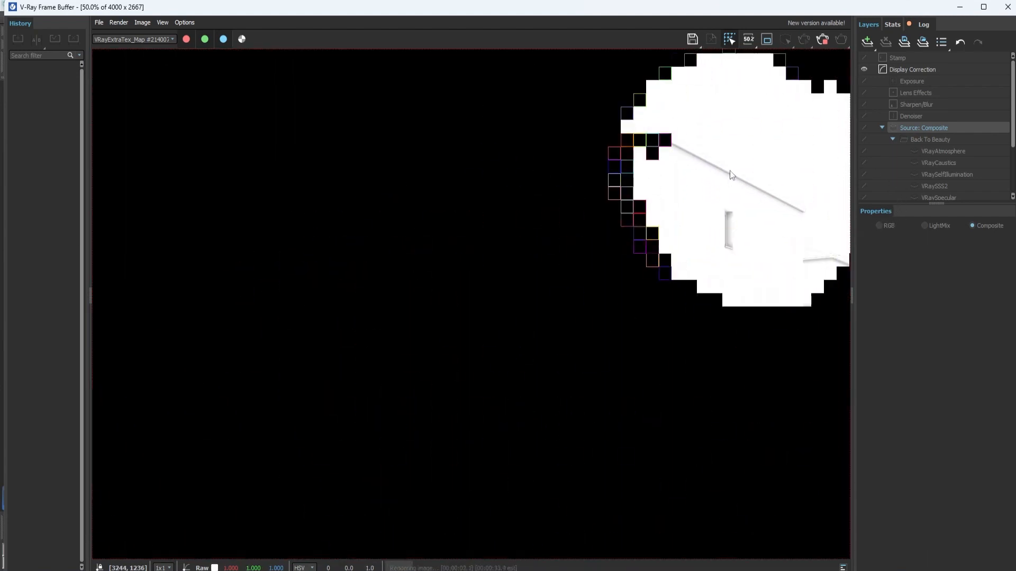
Step: Examine the ambient occlusion shading on the windows, doors, canopy and roof edges in the VRayExtraTex channel, and stop the render
{"action": "scroll", "coordinate": [662, 152], "scroll_direction": "up", "scroll_amount": 2}
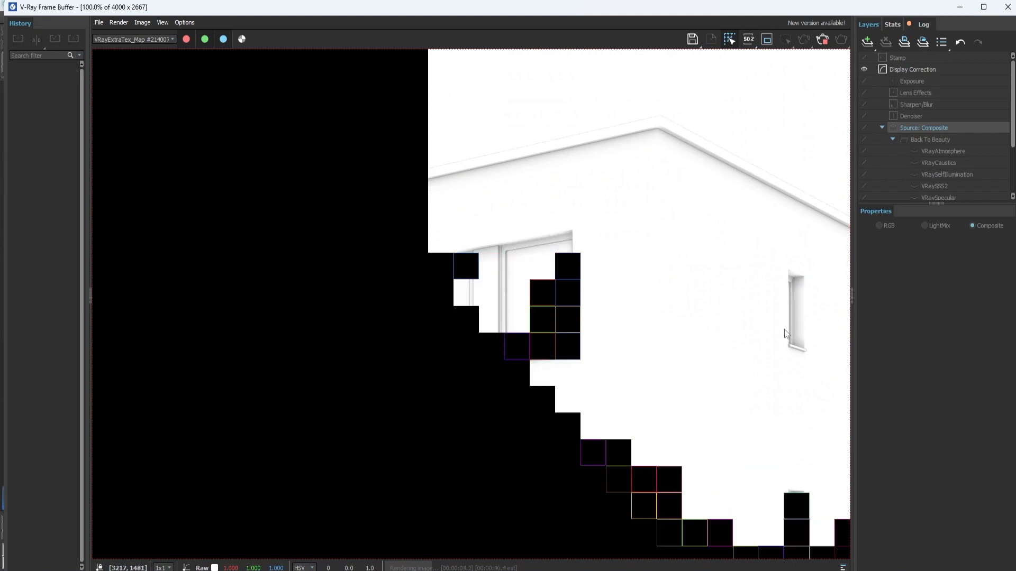
{"action": "left_click_drag", "start_coordinate": [803, 291], "coordinate": [761, 210]}
{"action": "scroll", "coordinate": [757, 207], "scroll_direction": "up", "scroll_amount": 2}
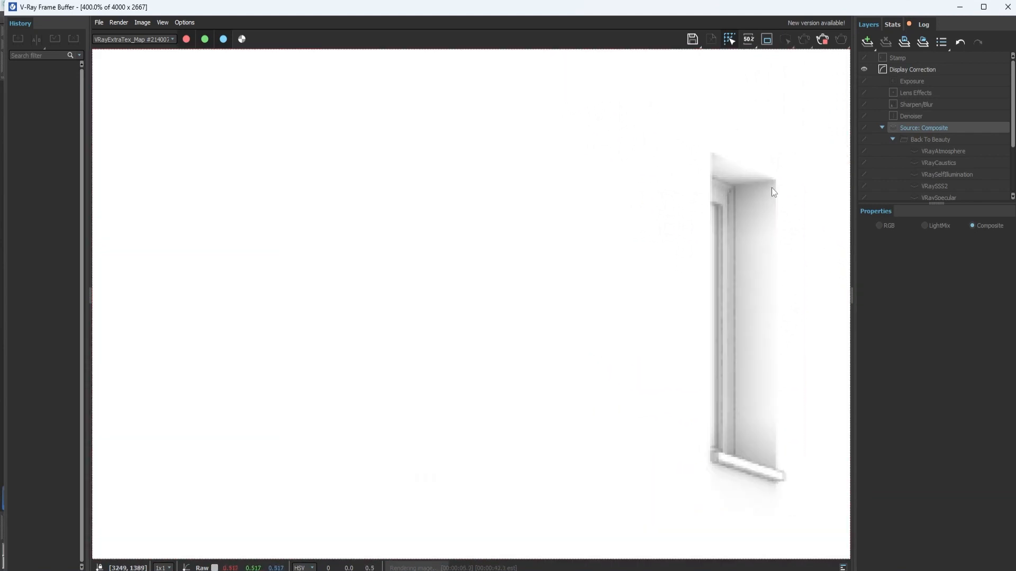
{"action": "scroll", "coordinate": [754, 474], "scroll_direction": "down", "scroll_amount": 3}
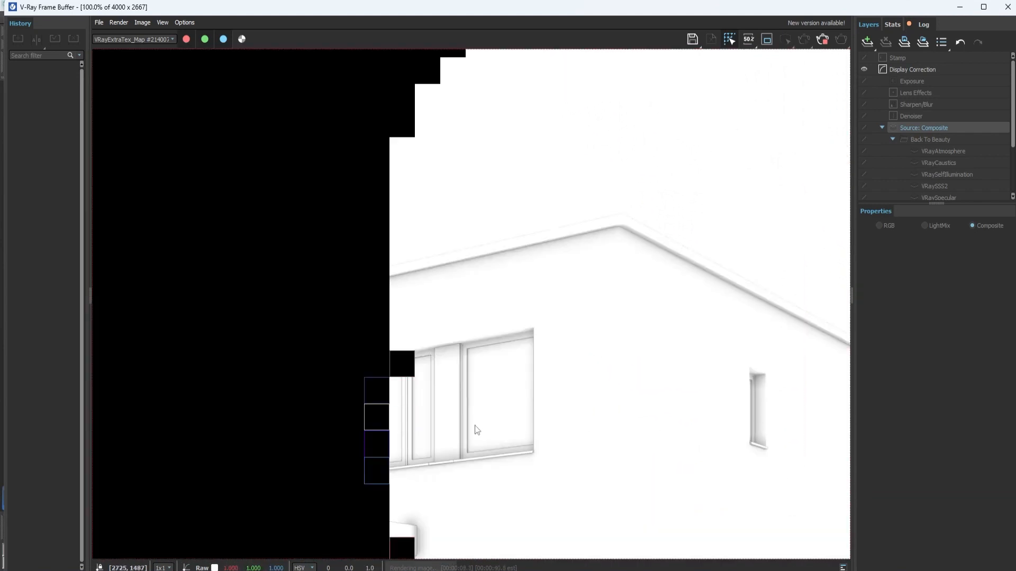
{"action": "scroll", "coordinate": [670, 279], "scroll_direction": "up", "scroll_amount": 2}
{"action": "scroll", "coordinate": [622, 306], "scroll_direction": "down", "scroll_amount": 2}
{"action": "left_click_drag", "start_coordinate": [533, 460], "coordinate": [646, 233]}
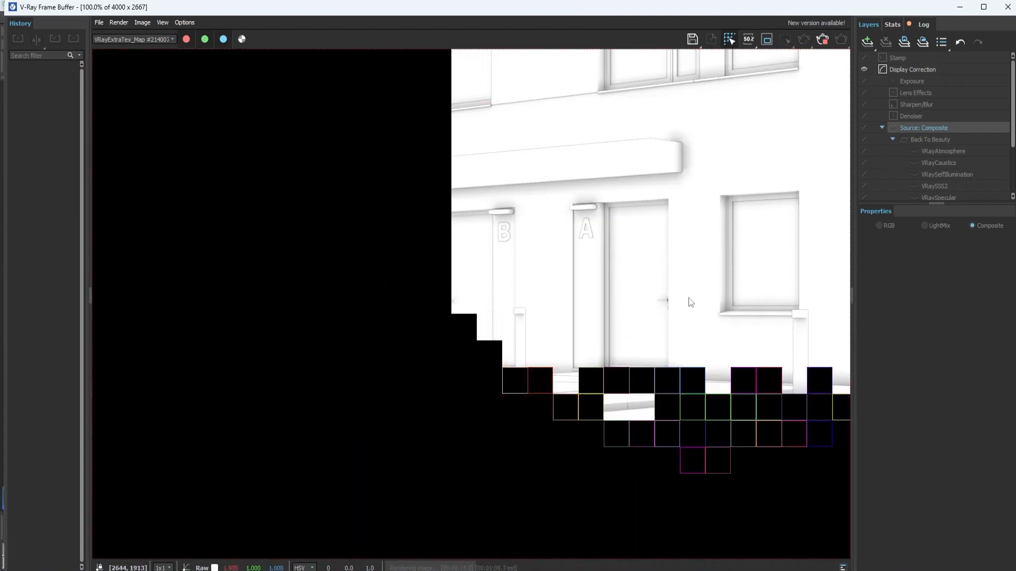
{"action": "left_click_drag", "start_coordinate": [533, 216], "coordinate": [536, 214]}
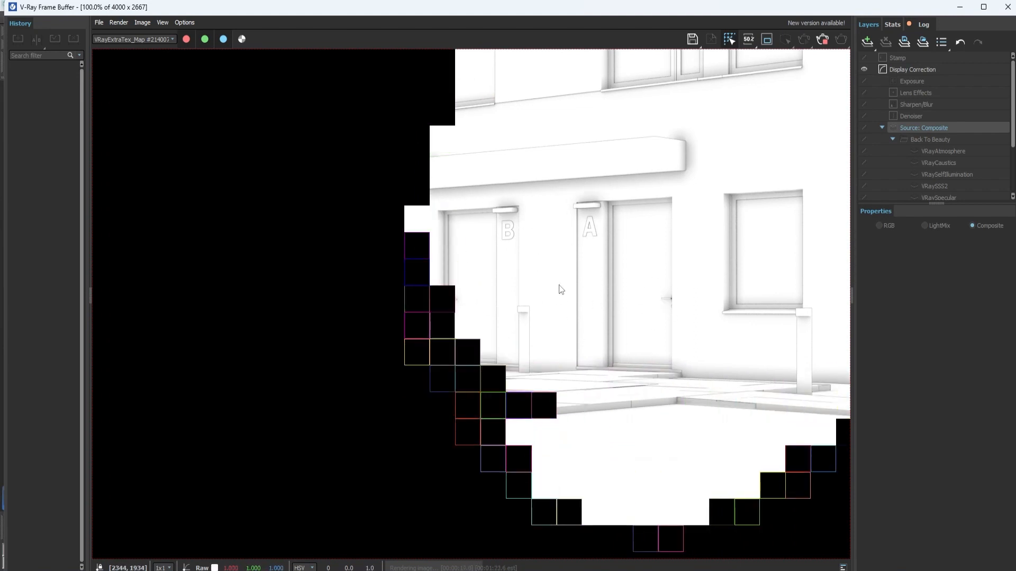
{"action": "scroll", "coordinate": [466, 254], "scroll_direction": "down", "scroll_amount": 3}
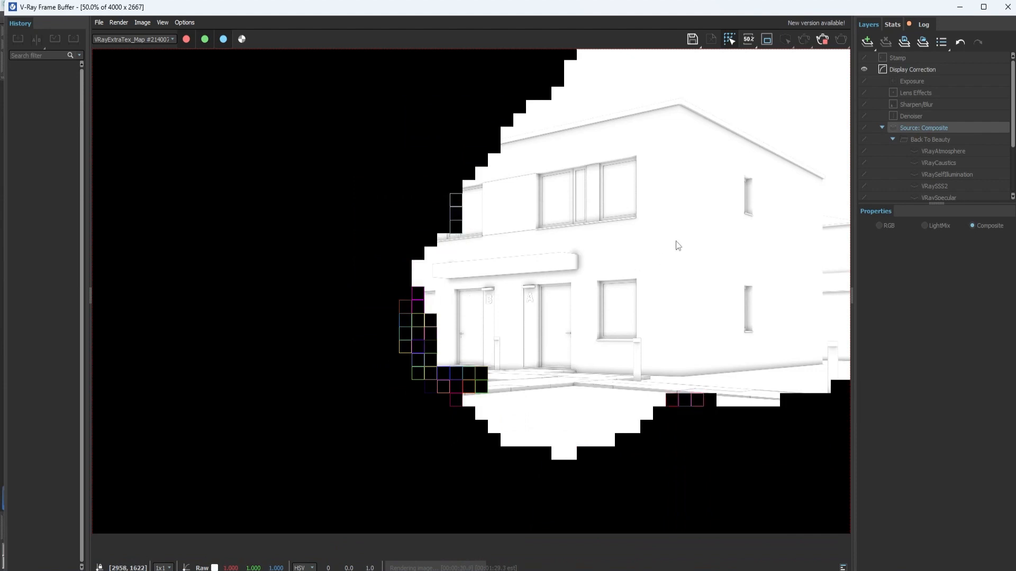
{"action": "scroll", "coordinate": [653, 261], "scroll_direction": "down", "scroll_amount": 1}
{"action": "scroll", "coordinate": [704, 295], "scroll_direction": "up", "scroll_amount": 1}
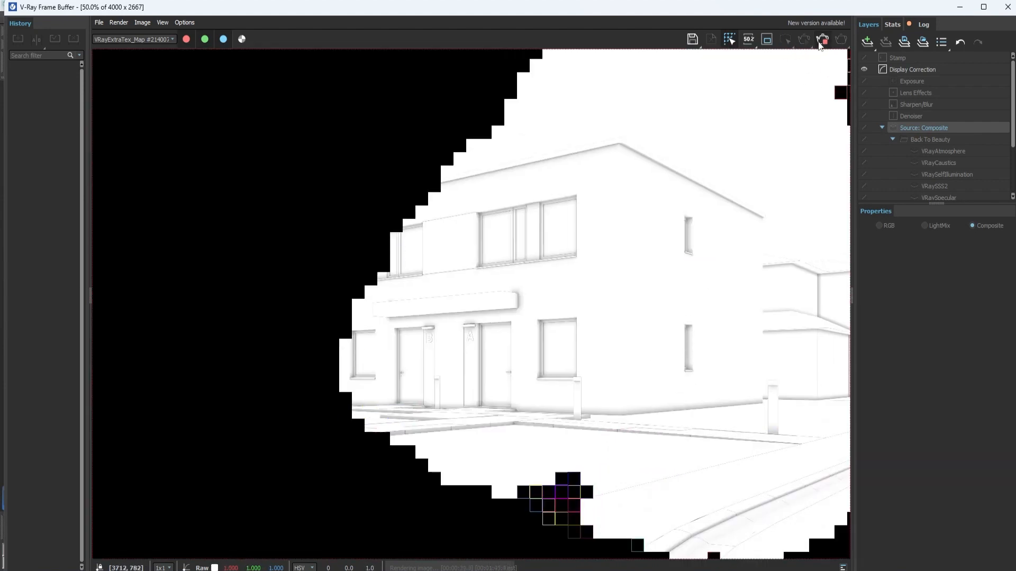
{"action": "left_click", "coordinate": [822, 40]}
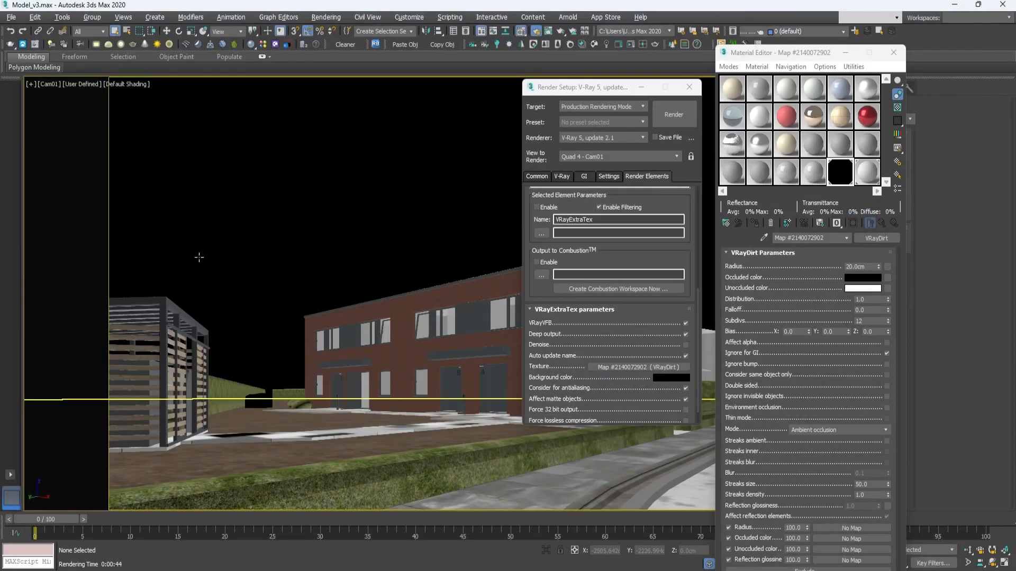
Step: Unhide the layers _Playground, _People, _FURNITURE, _BIKES and all FP_ layers (Trees, Leaves, Hedges, Grass, Flowers, Bushes)
{"action": "left_click_drag", "start_coordinate": [789, 53], "coordinate": [788, 100]}
{"action": "left_click", "coordinate": [787, 32]}
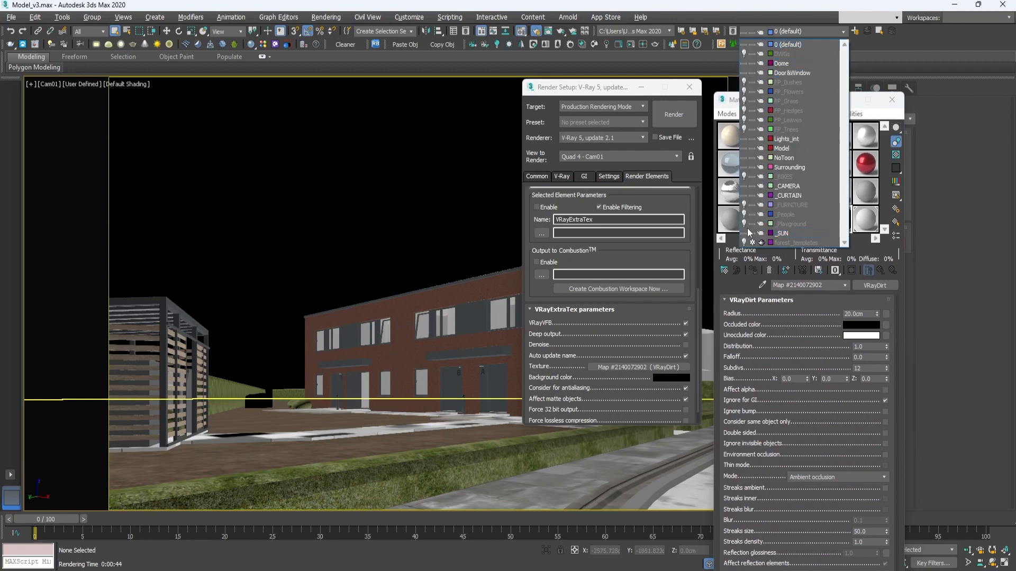
{"action": "left_click", "coordinate": [744, 225]}
{"action": "left_click", "coordinate": [745, 214]}
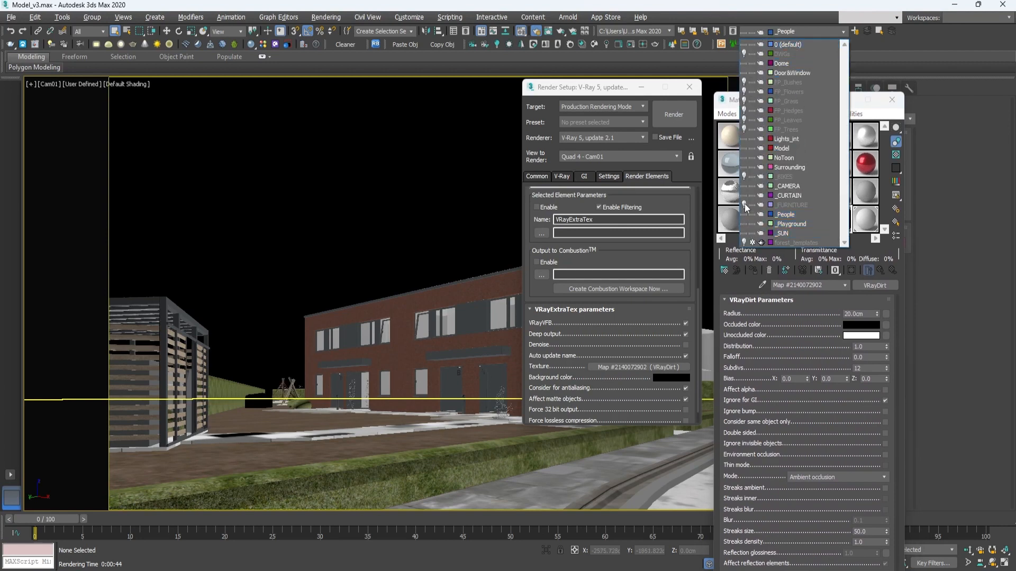
{"action": "left_click", "coordinate": [745, 205]}
{"action": "left_click", "coordinate": [745, 177]}
{"action": "left_click", "coordinate": [745, 129]}
{"action": "left_click", "coordinate": [744, 120]}
{"action": "left_click", "coordinate": [745, 111]}
{"action": "left_click", "coordinate": [744, 101]}
{"action": "left_click", "coordinate": [745, 92]}
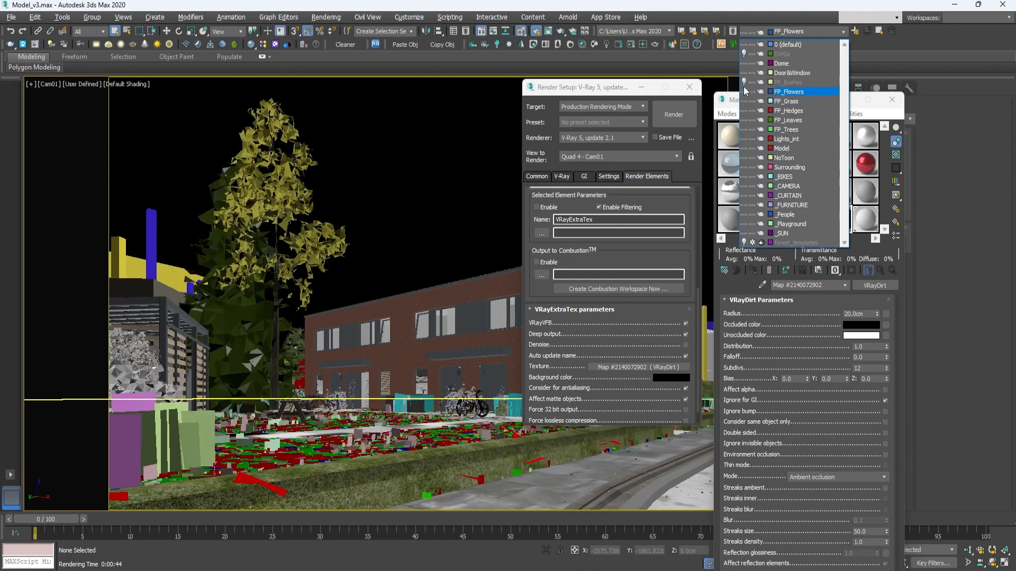
{"action": "left_click", "coordinate": [745, 82]}
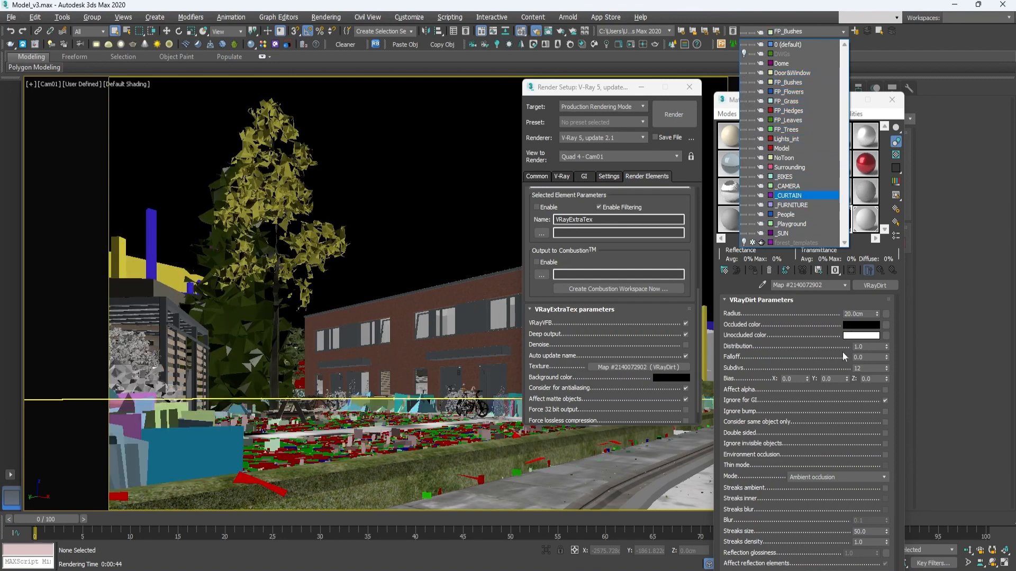
{"action": "left_click", "coordinate": [797, 336]}
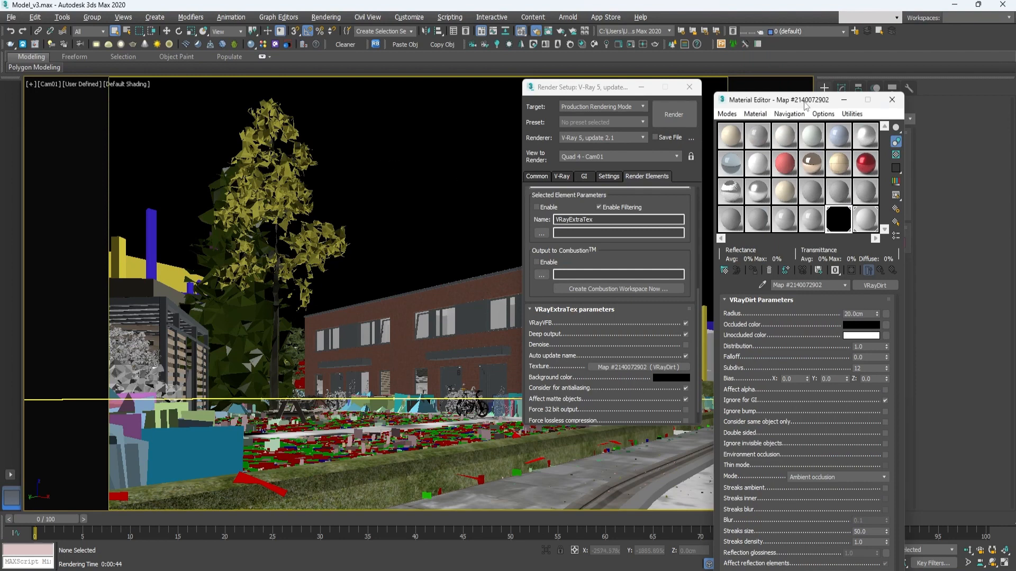
Step: Render the Cam01 view with the vegetation, people, furniture and bikes included
{"action": "left_click_drag", "start_coordinate": [806, 104], "coordinate": [791, 50]}
{"action": "left_click", "coordinate": [674, 113]}
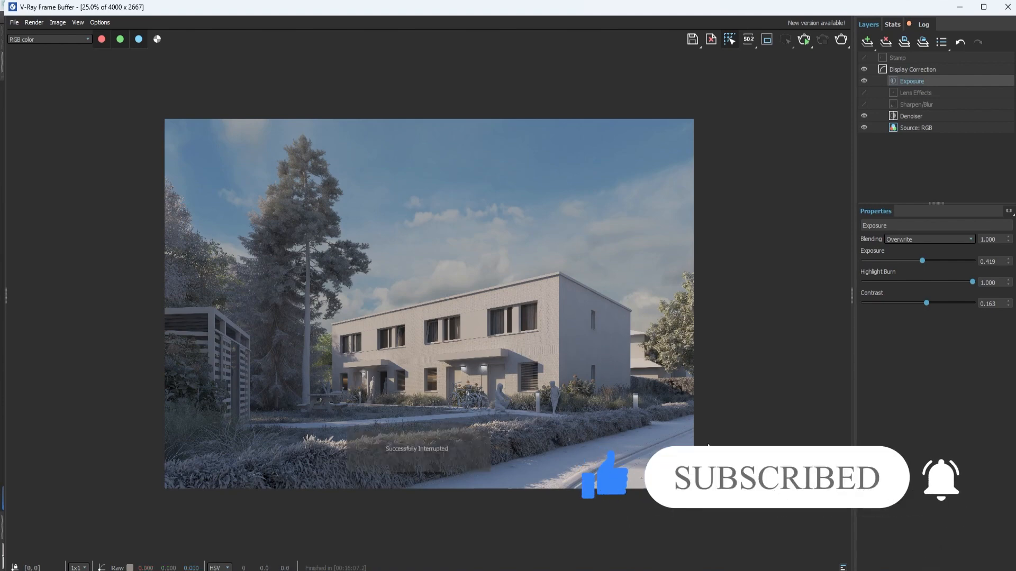
Step: Save all image channels of the render to a single OpenEXR file named clay_cam_09.exr in the Renders folder
{"action": "left_click", "coordinate": [693, 40]}
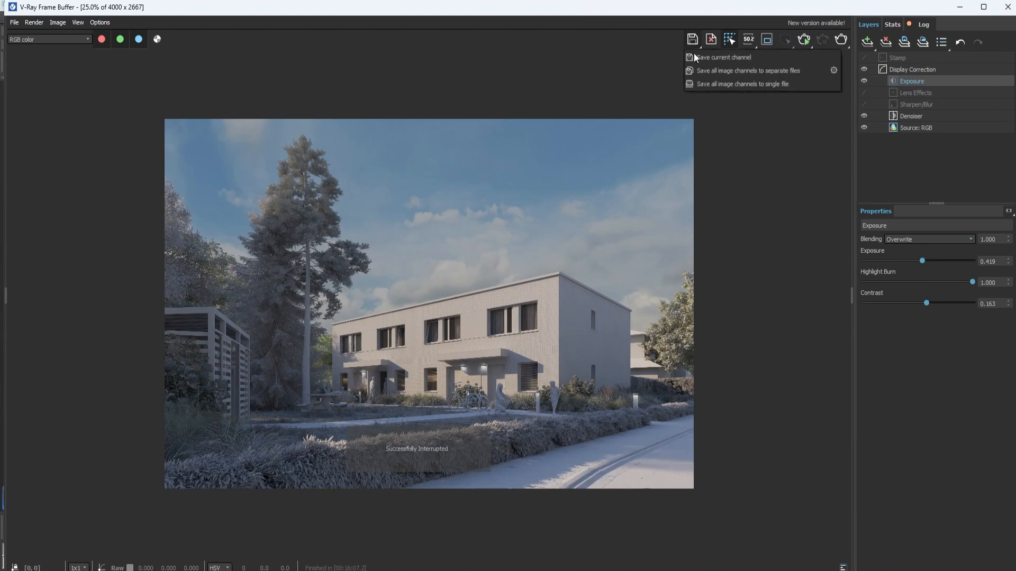
{"action": "left_click", "coordinate": [701, 84]}
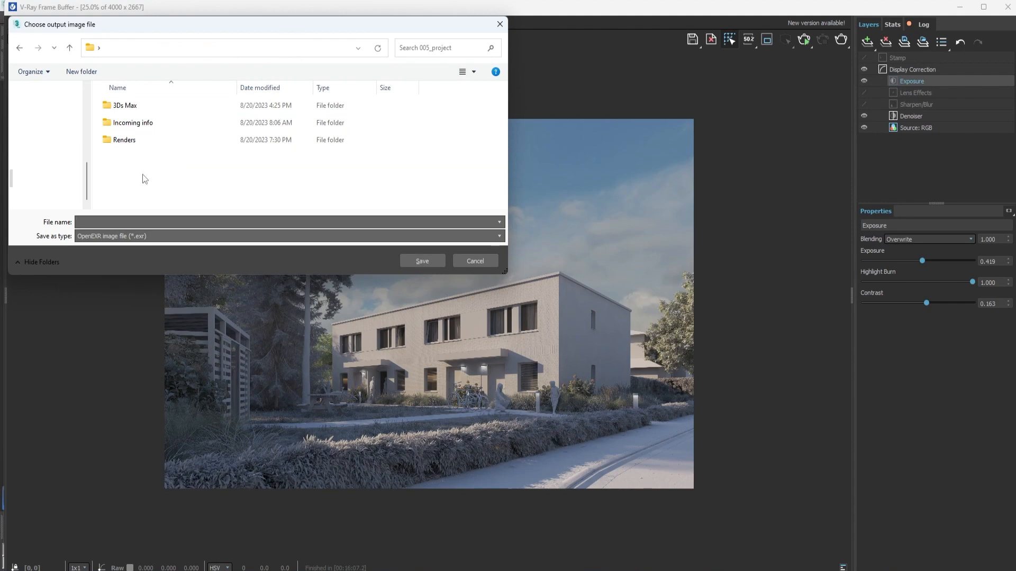
{"action": "left_click", "coordinate": [126, 140]}
{"action": "double_click", "coordinate": [126, 140]}
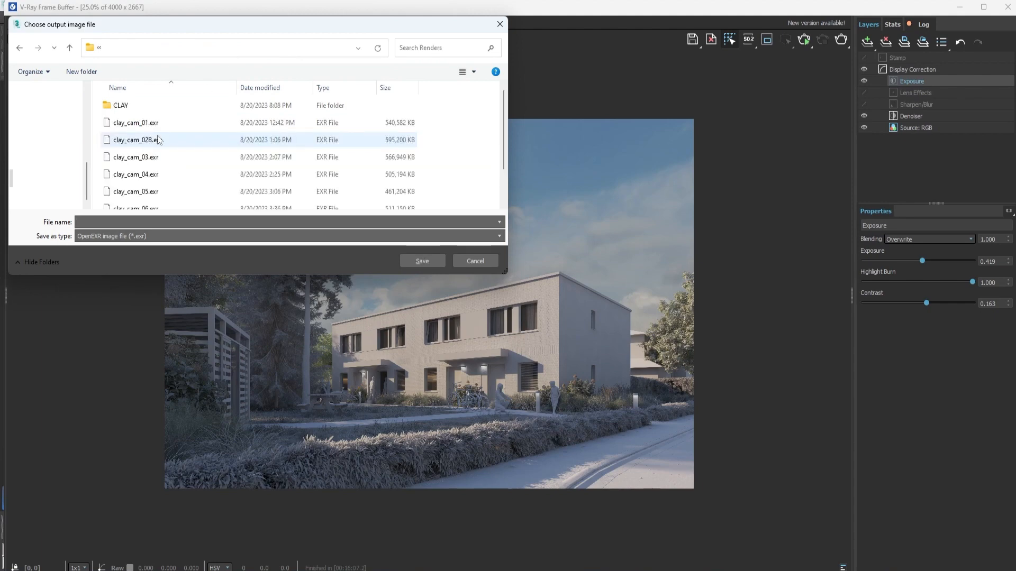
{"action": "scroll", "coordinate": [256, 177], "scroll_direction": "down", "scroll_amount": 2}
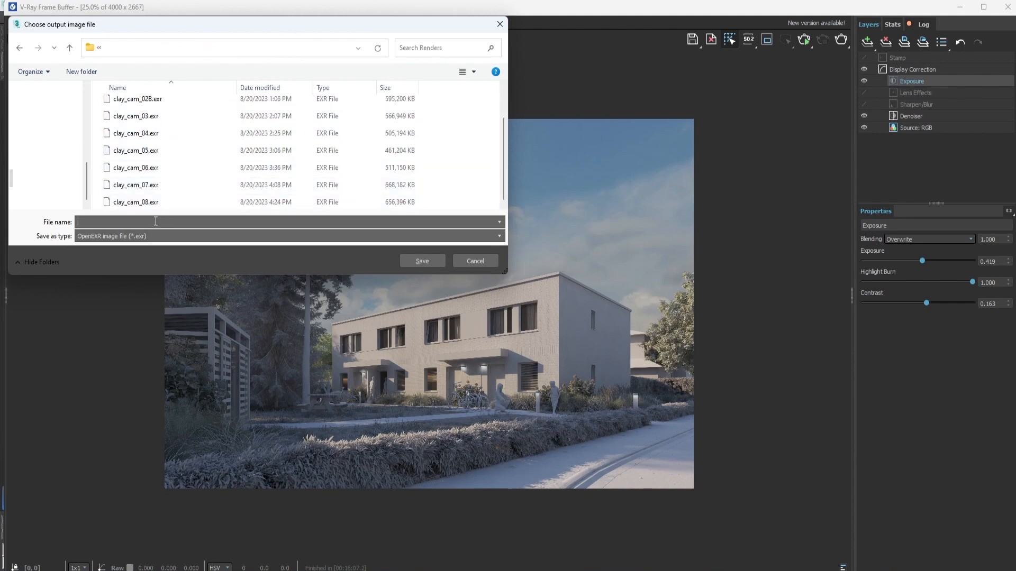
{"action": "type", "text": "clay"}
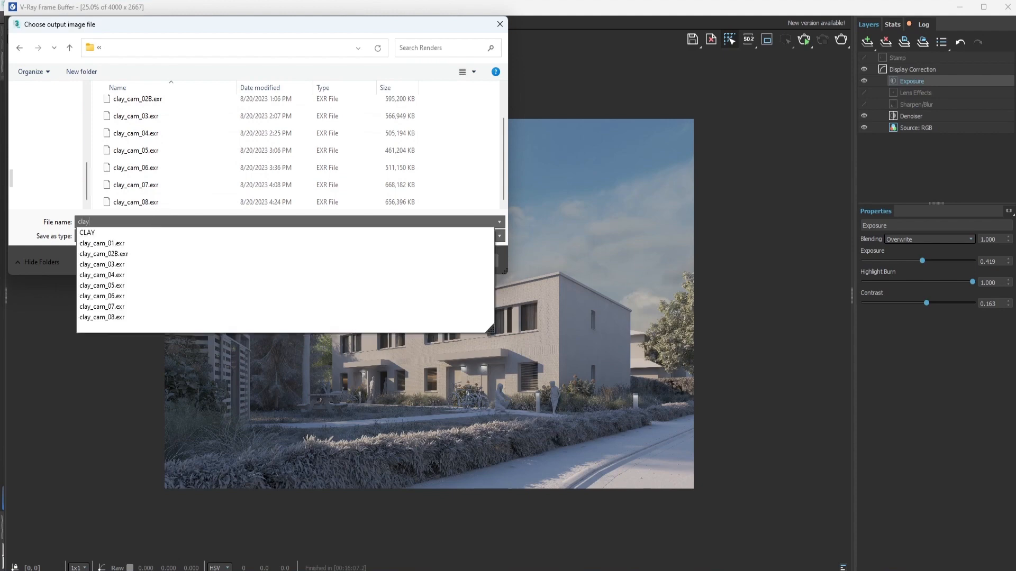
{"action": "left_click", "coordinate": [118, 203]}
{"action": "double_click", "coordinate": [111, 222]}
{"action": "key", "text": "BackSpace"}
{"action": "type", "text": "9.exr"}
{"action": "left_click", "coordinate": [424, 261]}
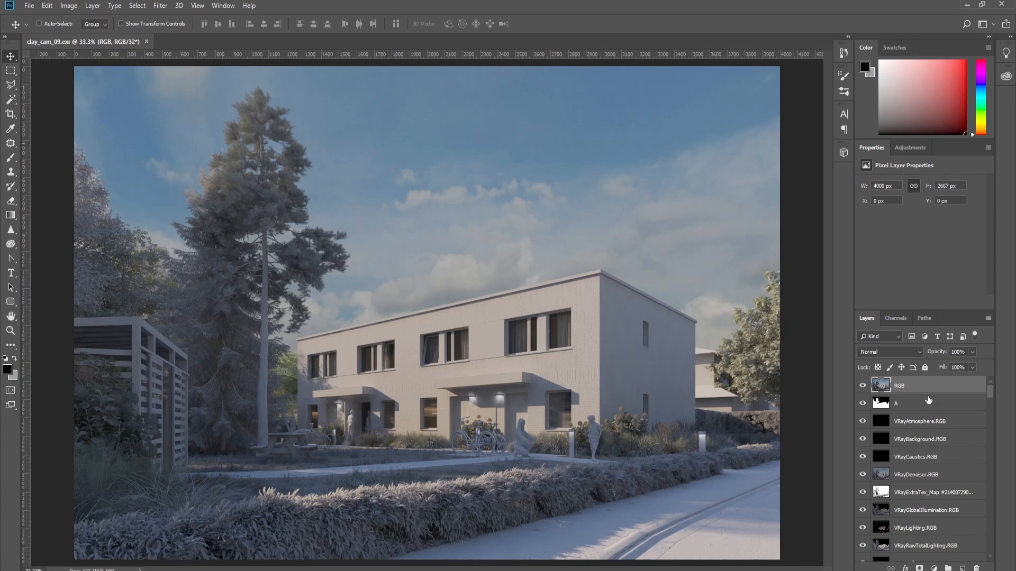
Step: In Photoshop, hide layer A of clay_cam_09.exr and delete the RGB, VRayAtmosphere, VRayBackground, VRayCaustics and VRayDenoiser layers
{"action": "key", "text": "Delete"}
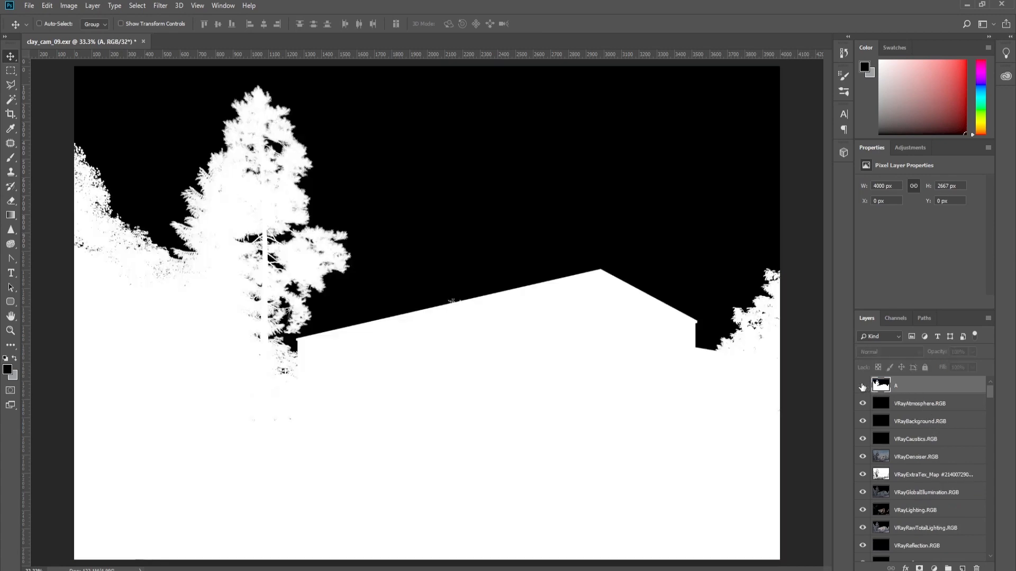
{"action": "left_click", "coordinate": [862, 386]}
{"action": "left_click", "coordinate": [920, 407]}
{"action": "key", "text": "Delete"}
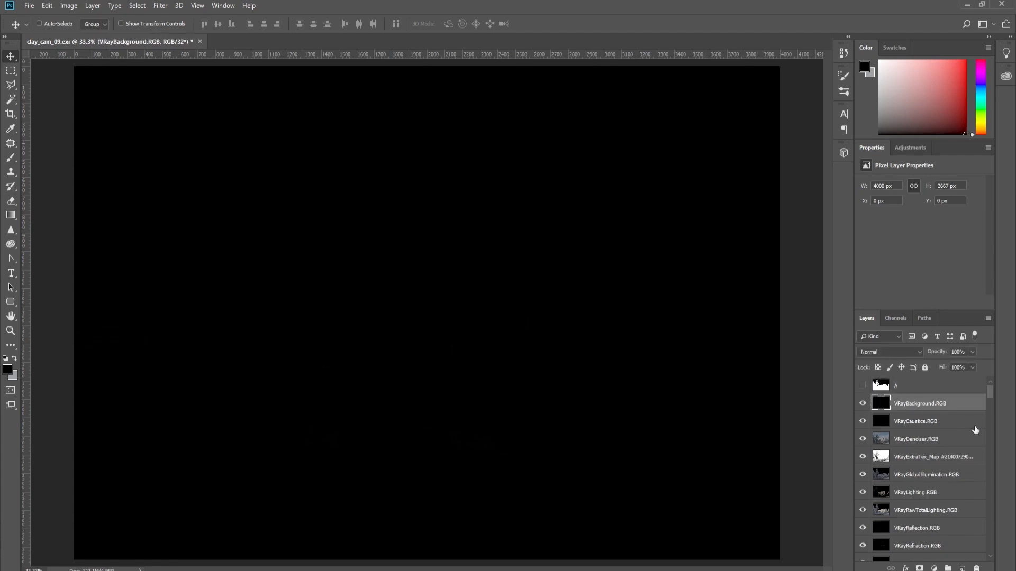
{"action": "key", "text": "Delete"}
{"action": "key", "text": "Delete"}
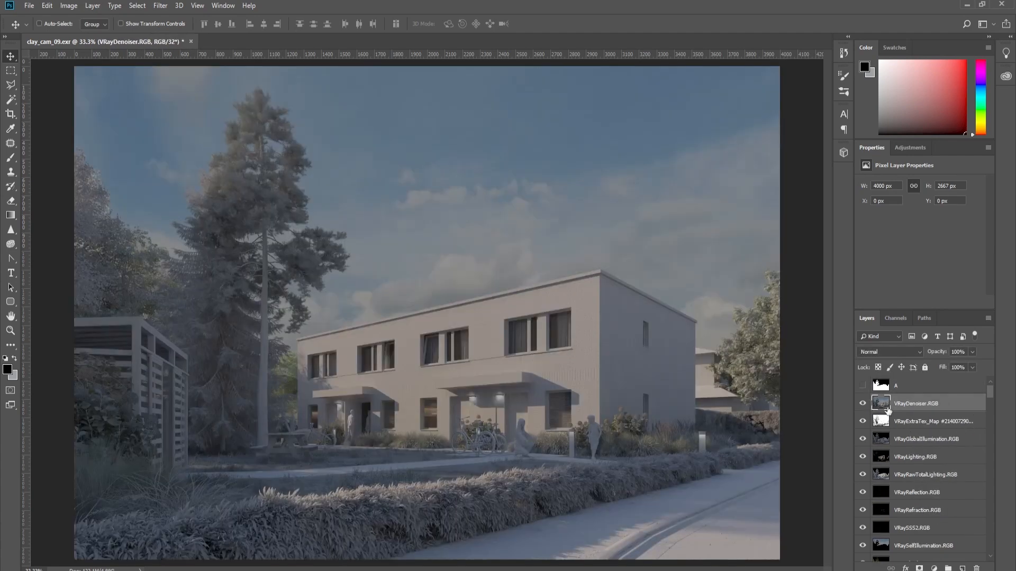
{"action": "key", "text": "Delete"}
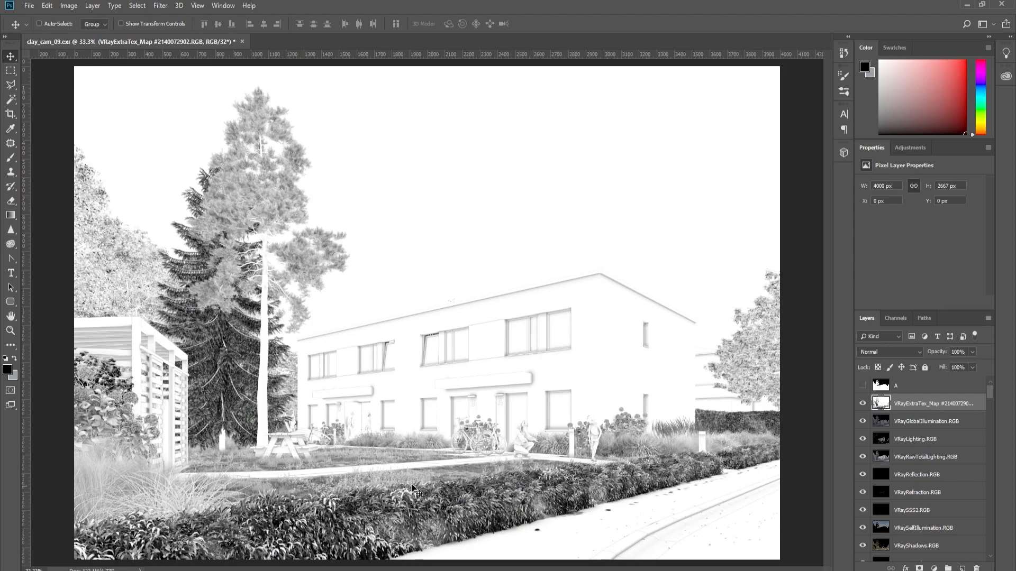
Step: Inspect the ambient occlusion pass, and hide the VRayExtraTex, VRayGlobalIllumination, VRayLighting and VRayRawTotalLighting layers
{"action": "scroll", "coordinate": [564, 502], "scroll_direction": "up", "scroll_amount": 2}
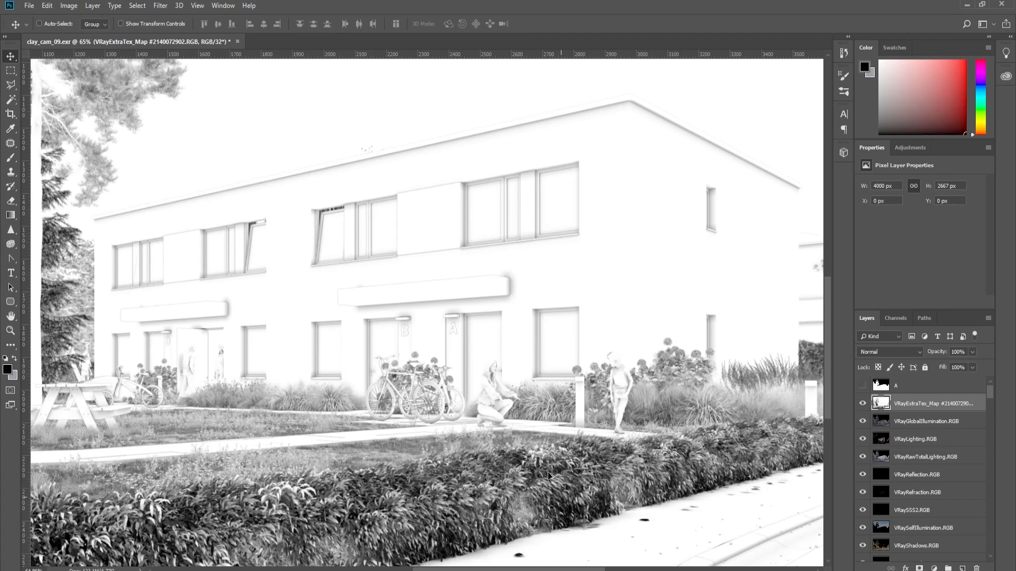
{"action": "scroll", "coordinate": [563, 494], "scroll_direction": "up", "scroll_amount": 1}
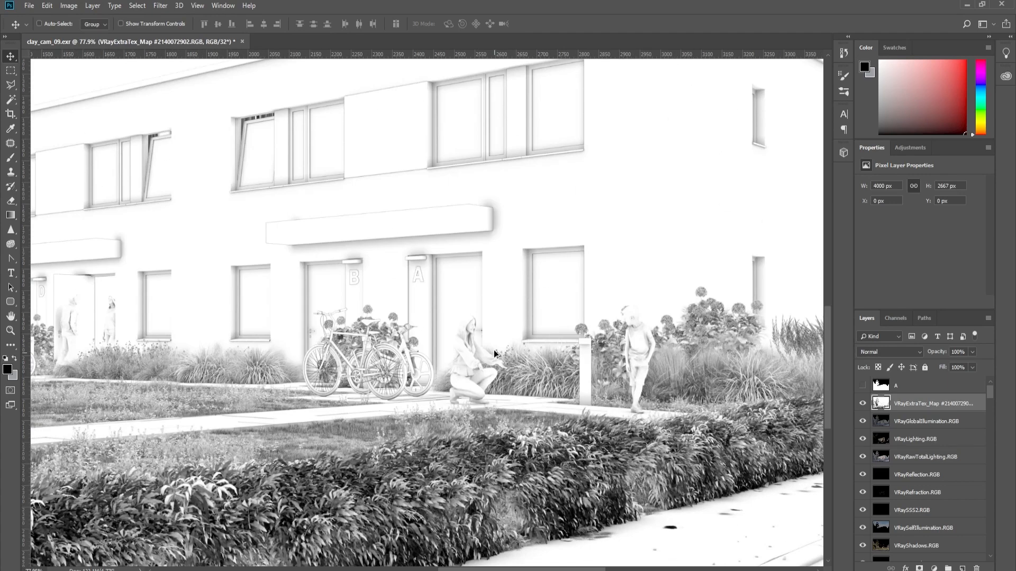
{"action": "scroll", "coordinate": [788, 400], "scroll_direction": "down", "scroll_amount": 3}
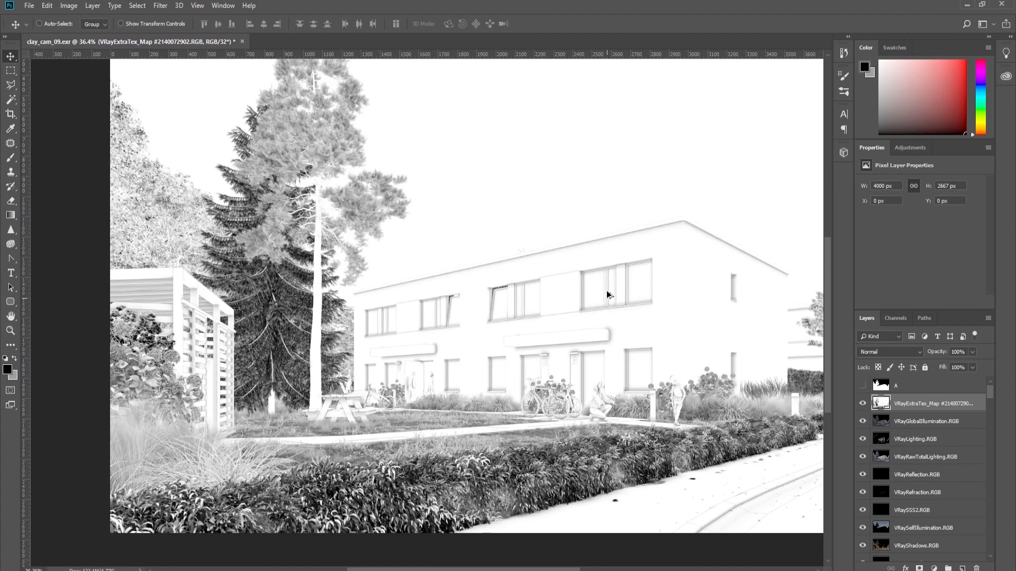
{"action": "scroll", "coordinate": [590, 358], "scroll_direction": "down", "scroll_amount": 1}
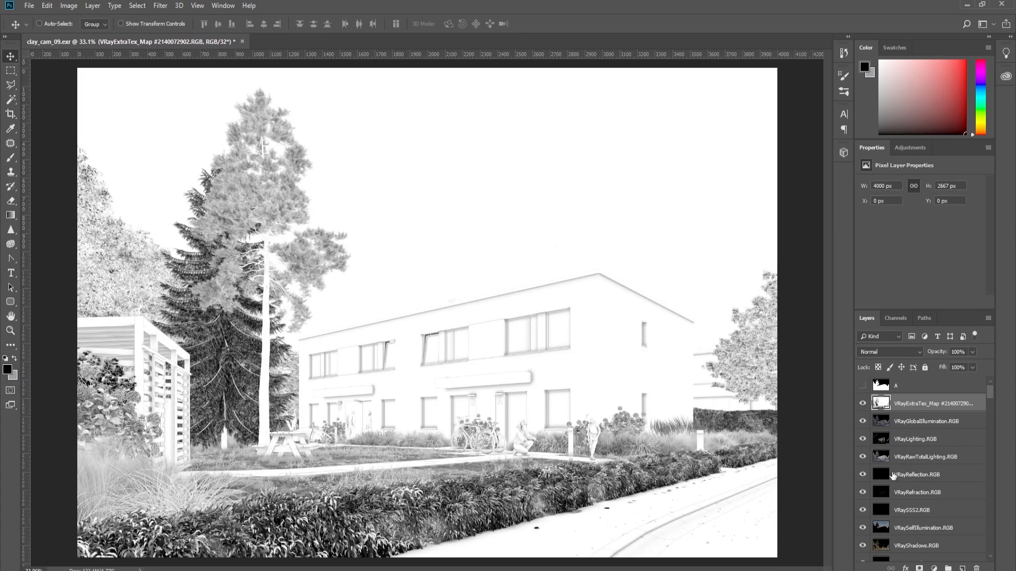
{"action": "left_click", "coordinate": [863, 404]}
{"action": "left_click", "coordinate": [862, 422]}
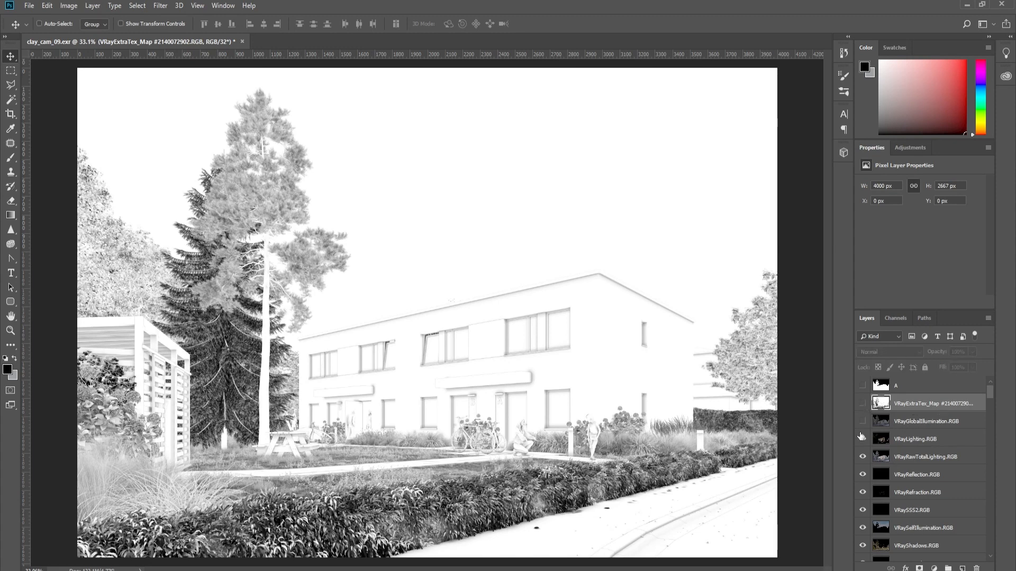
{"action": "left_click", "coordinate": [862, 439]}
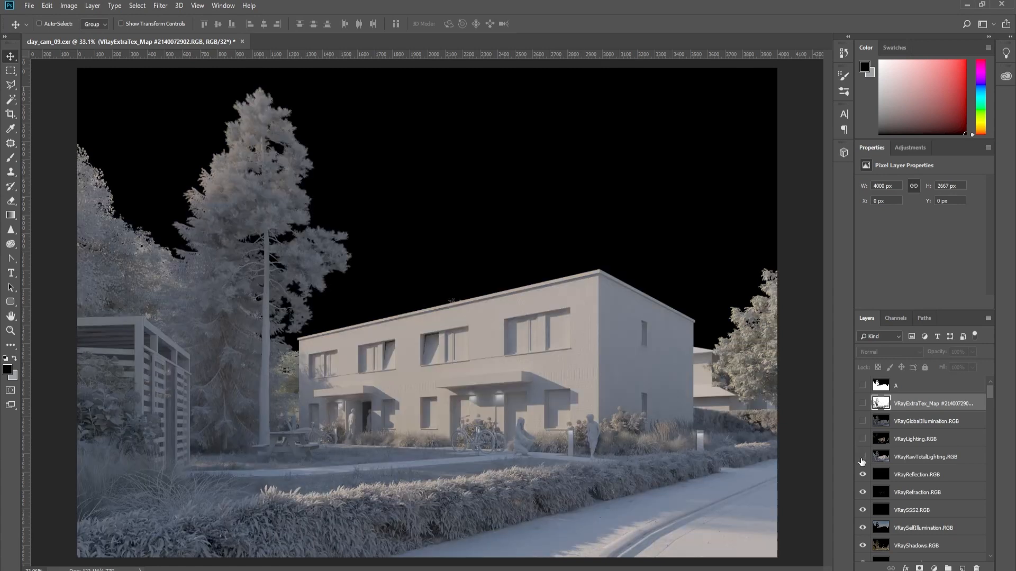
{"action": "left_click", "coordinate": [862, 457]}
Step: Delete the VRayReflection layer, and add a layer mask to the VRayRefraction layer before hiding it
{"action": "left_click", "coordinate": [923, 475]}
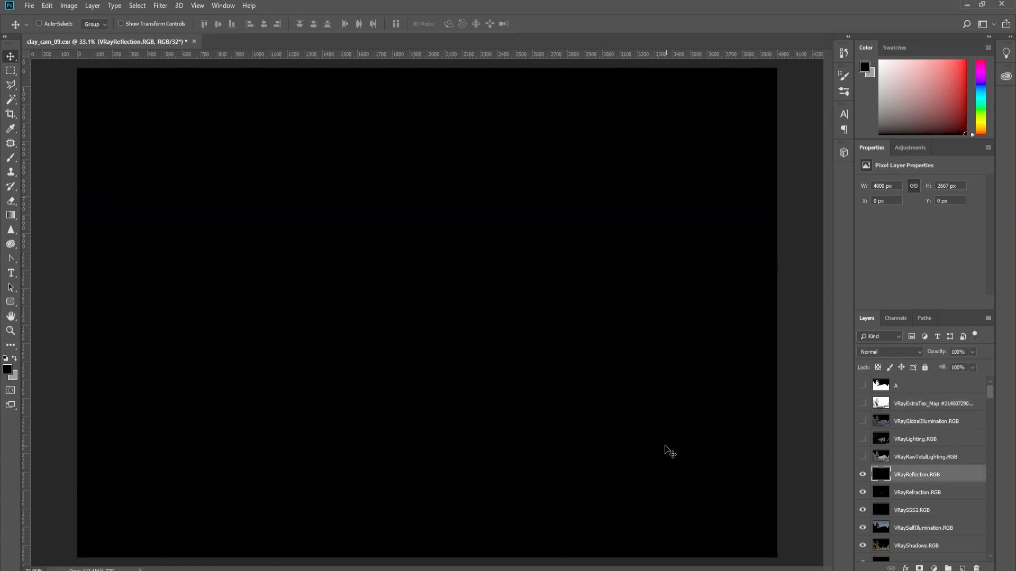
{"action": "key", "text": "Delete"}
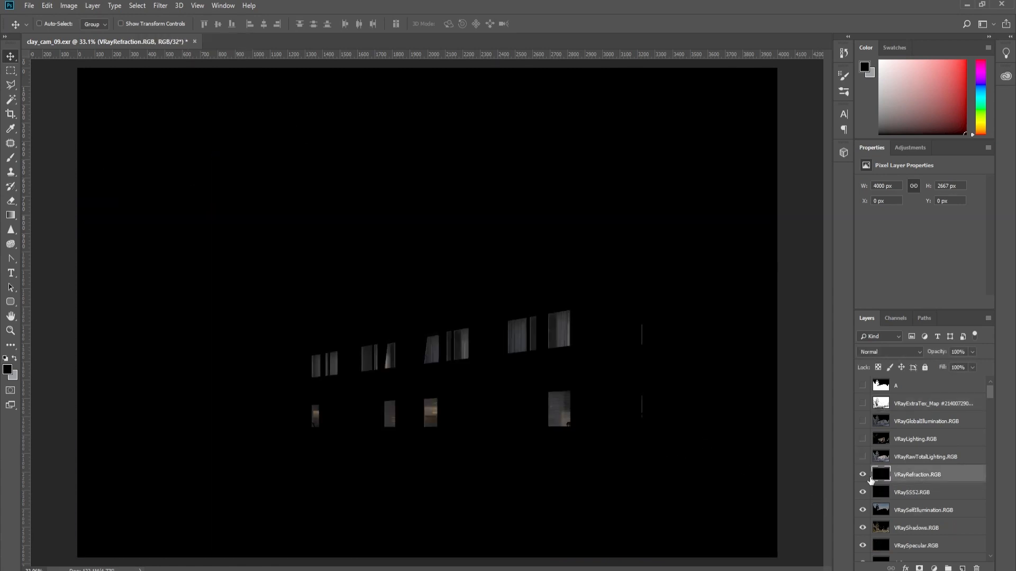
{"action": "left_click", "coordinate": [920, 569]}
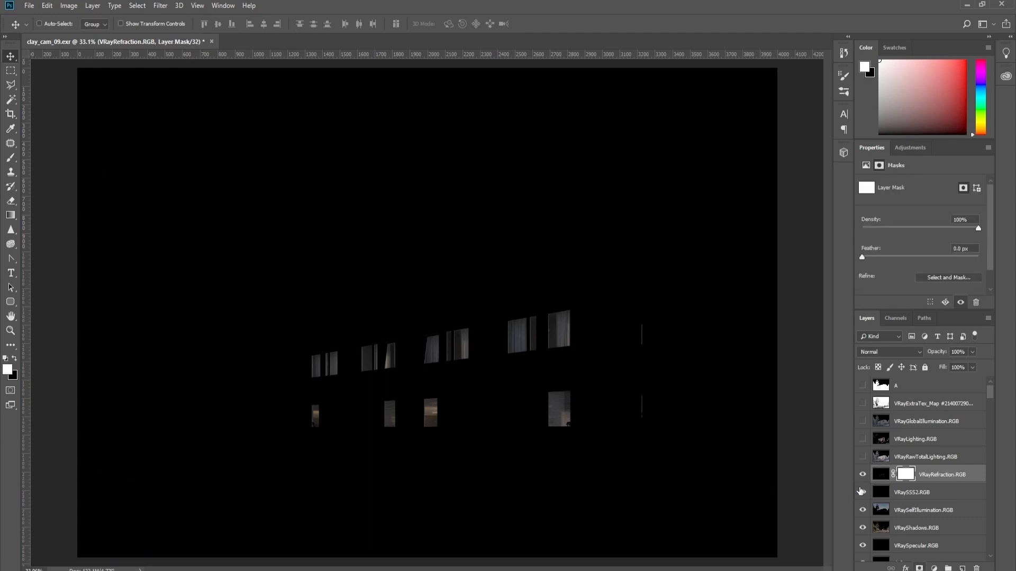
{"action": "left_click", "coordinate": [862, 474]}
Step: Delete the VRaySSS2, VRaySpecular, defocusAmount and diffuseFilter layers, and hide the VRaySelfIllumination and VRayShadows layers
{"action": "left_click", "coordinate": [923, 498]}
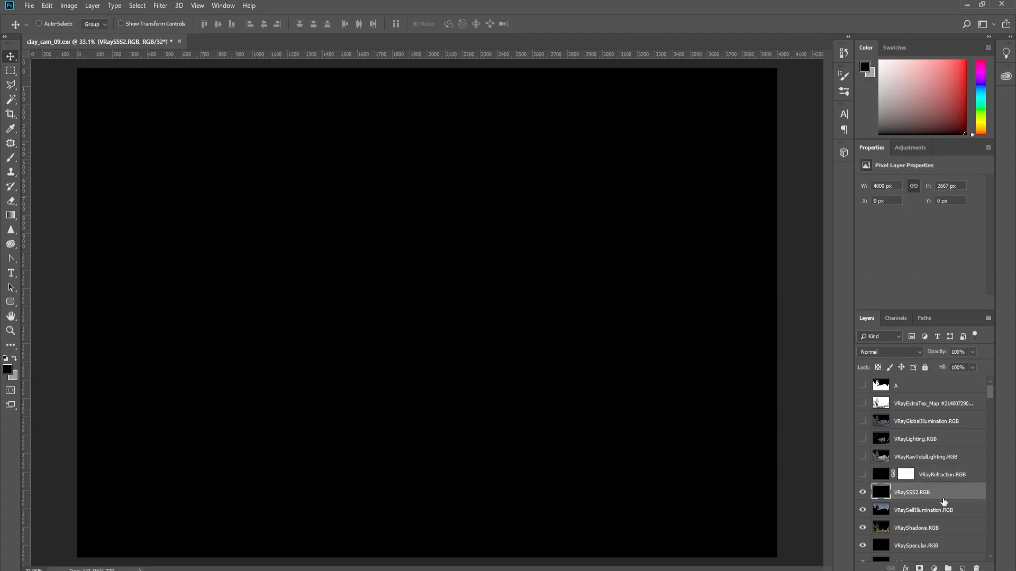
{"action": "key", "text": "Delete"}
{"action": "left_click", "coordinate": [863, 493]}
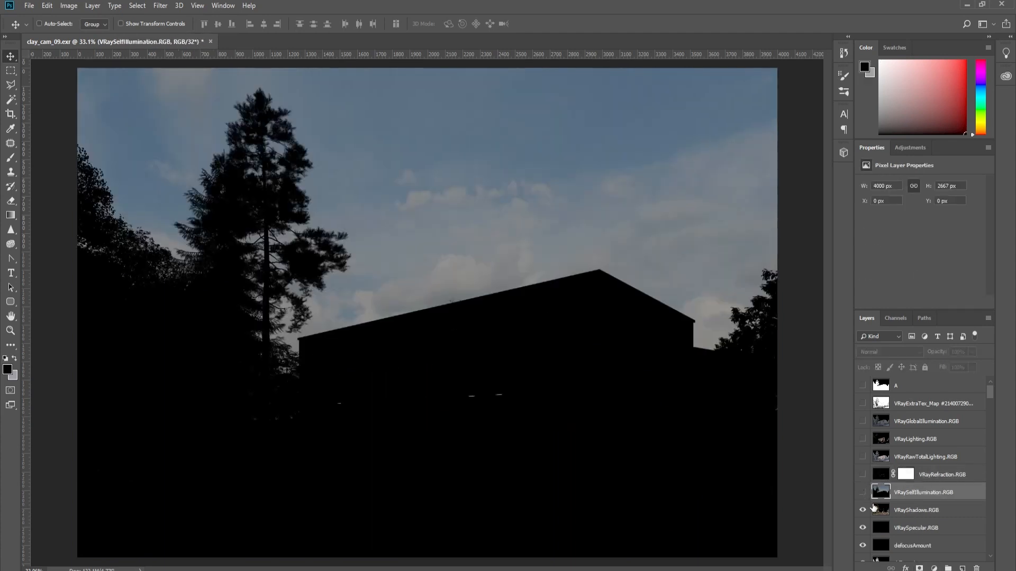
{"action": "left_click", "coordinate": [862, 510]}
{"action": "left_click", "coordinate": [908, 528]}
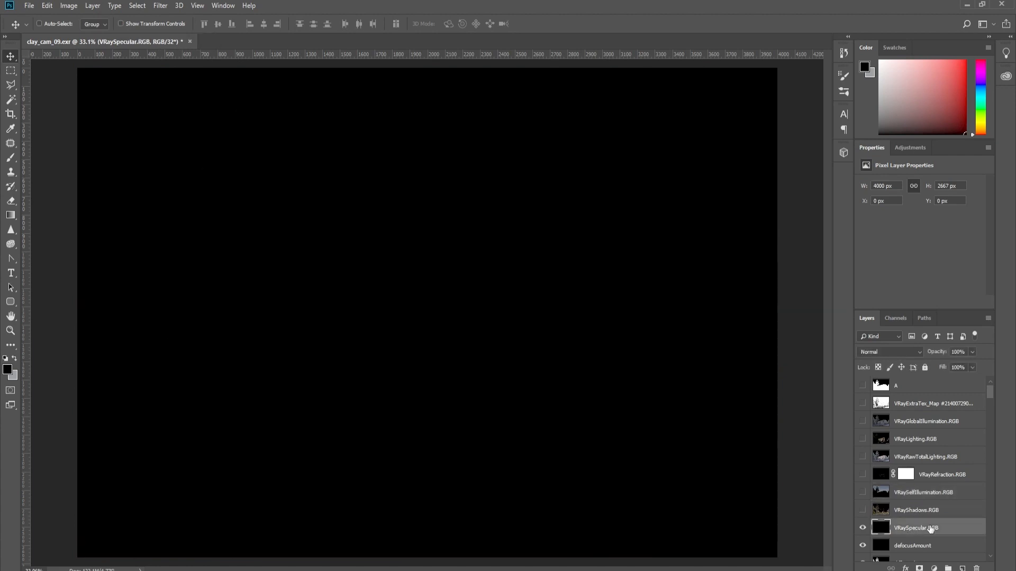
{"action": "scroll", "coordinate": [936, 528], "scroll_direction": "down", "scroll_amount": 2}
{"action": "key", "text": "Delete"}
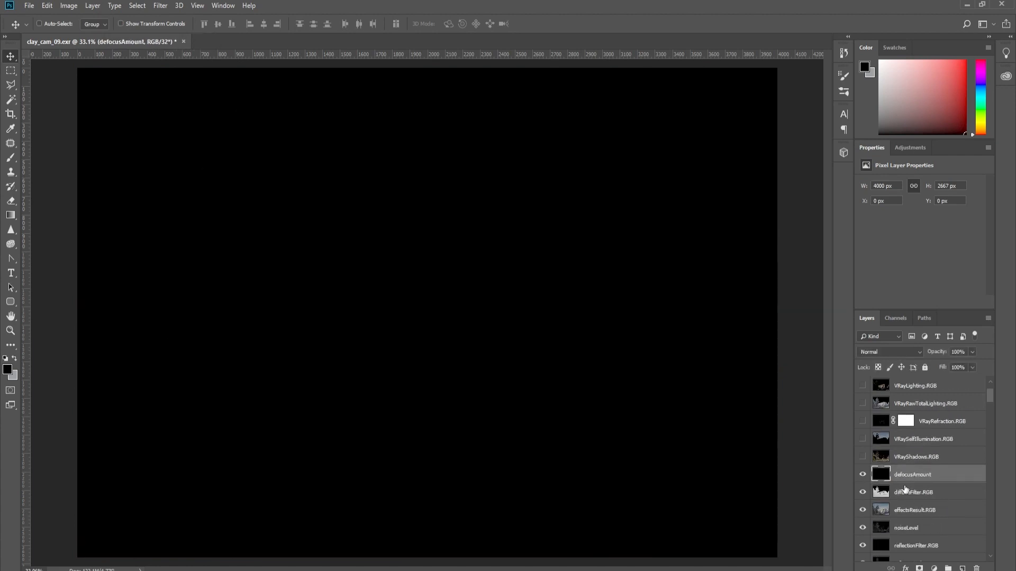
{"action": "key", "text": "Delete"}
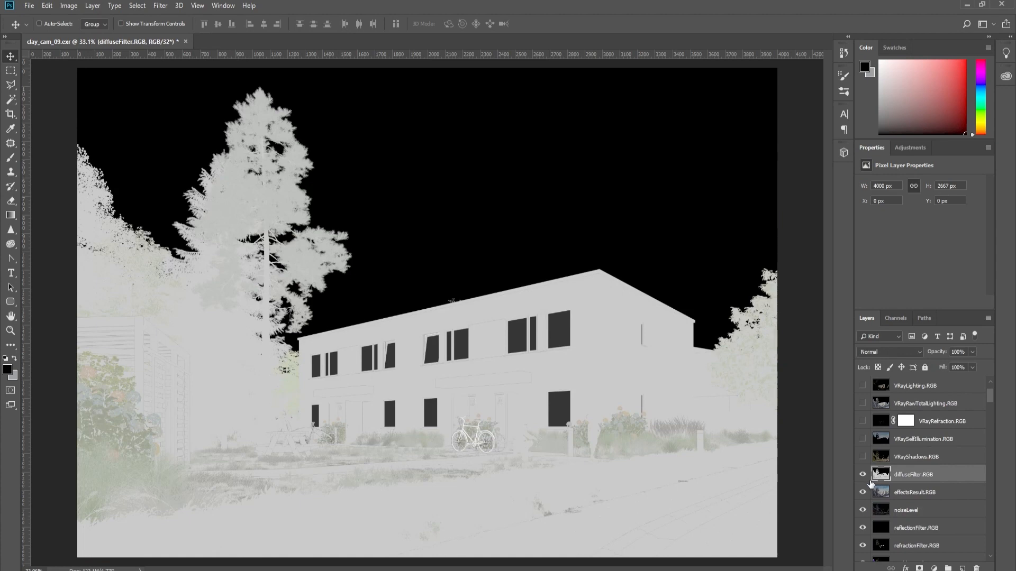
{"action": "key", "text": "Delete"}
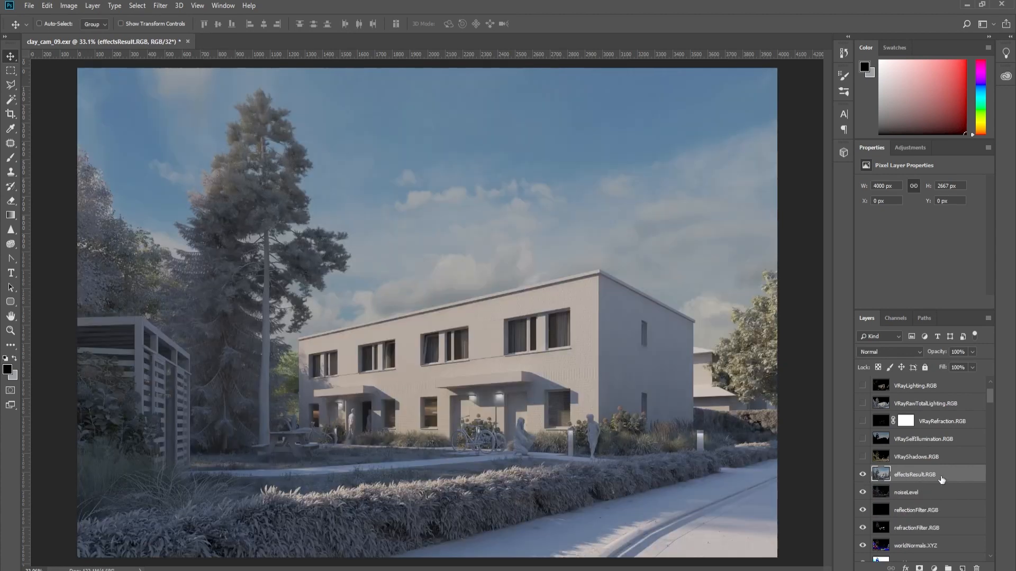
Step: Convert the effectsResult.RGB layer to a smart object and hide it
{"action": "right_click", "coordinate": [941, 477]}
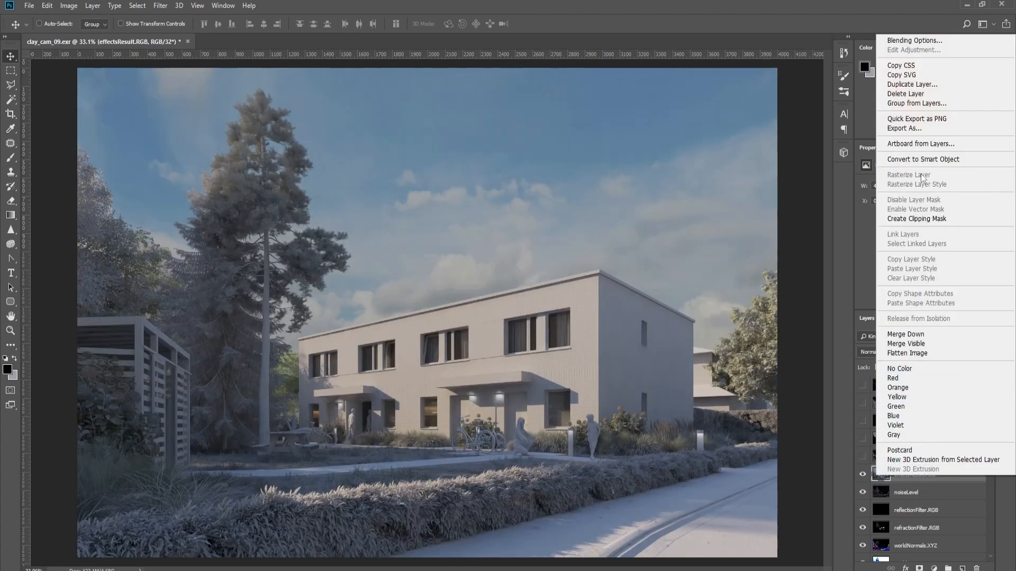
{"action": "left_click", "coordinate": [923, 159]}
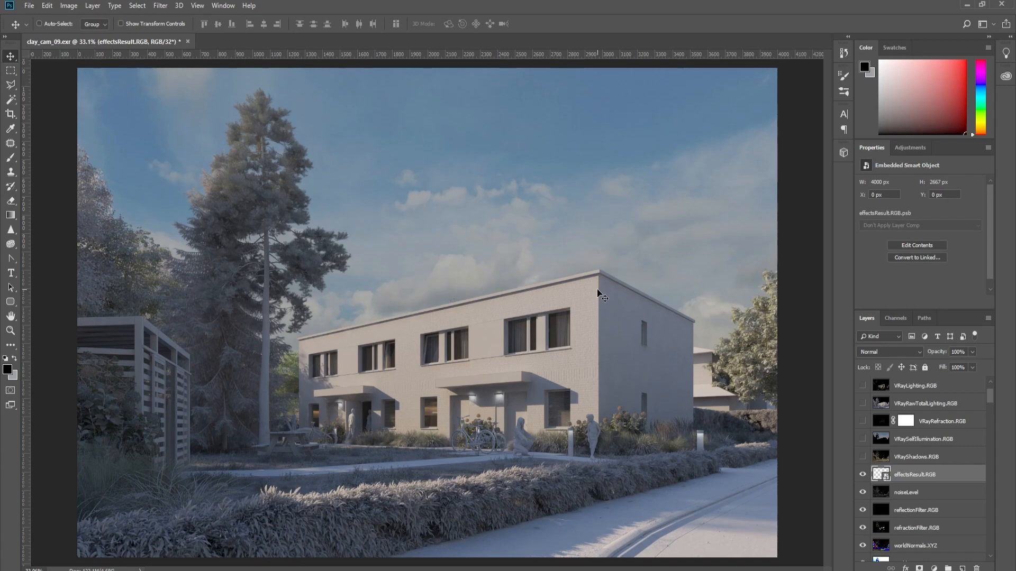
{"action": "left_click", "coordinate": [861, 479]}
Step: Delete the noiseLevel and reflectionFilter.RGB layers
{"action": "left_click", "coordinate": [909, 494]}
{"action": "key", "text": "Delete"}
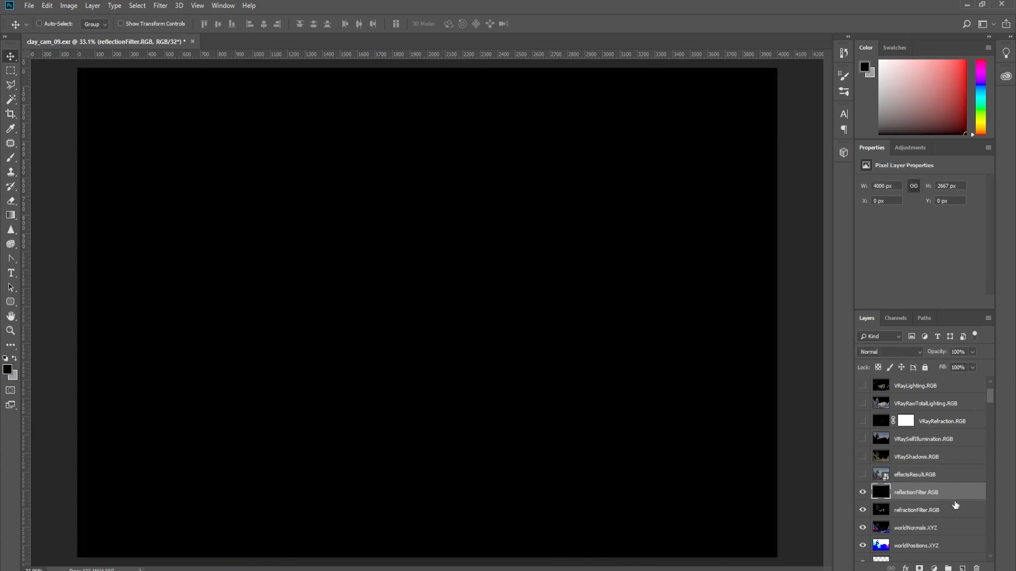
{"action": "key", "text": "Delete"}
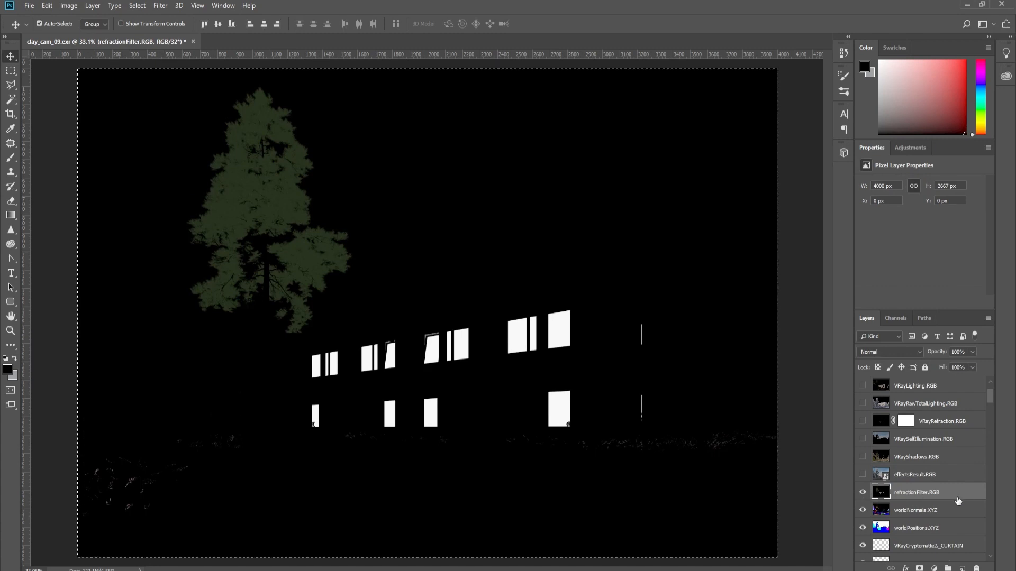
Step: Copy the full refractionFilter.RGB image into the layer mask of VRayRefraction.RGB, and return to the layer's image
{"action": "key", "text": "ctrl+c"}
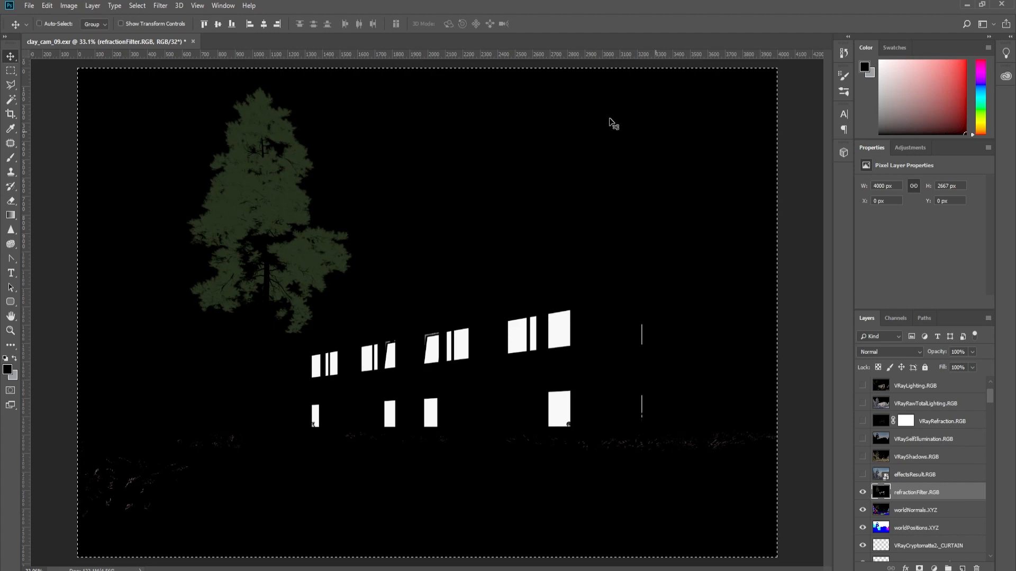
{"action": "left_click", "coordinate": [910, 423]}
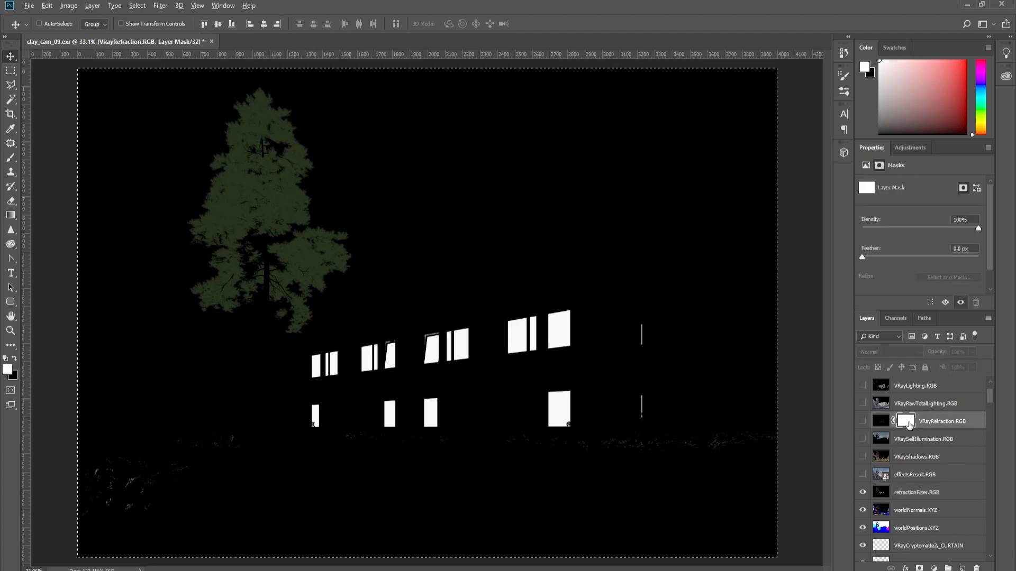
{"action": "left_click", "coordinate": [906, 421], "text": "alt"}
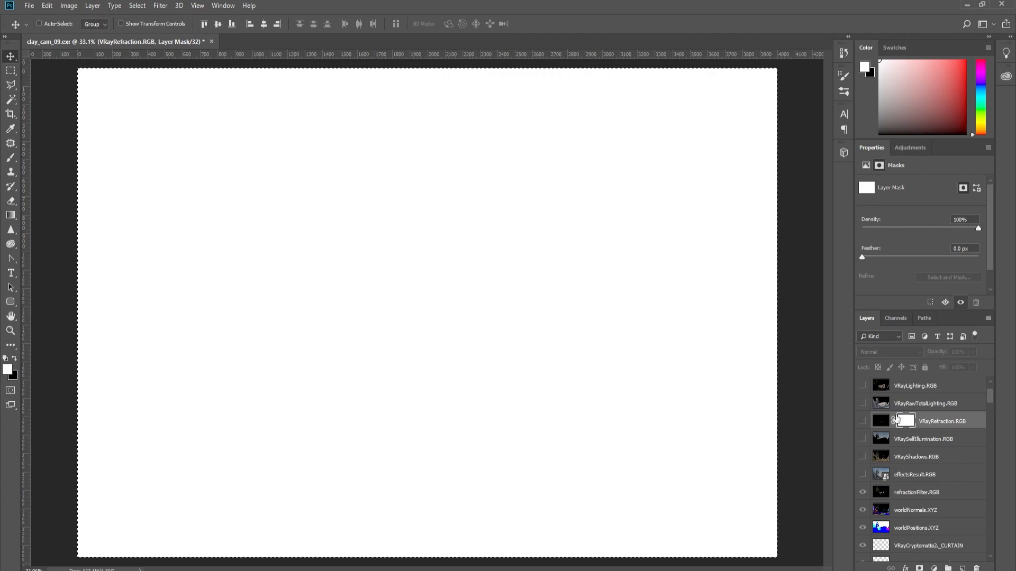
{"action": "key", "text": "ctrl+v"}
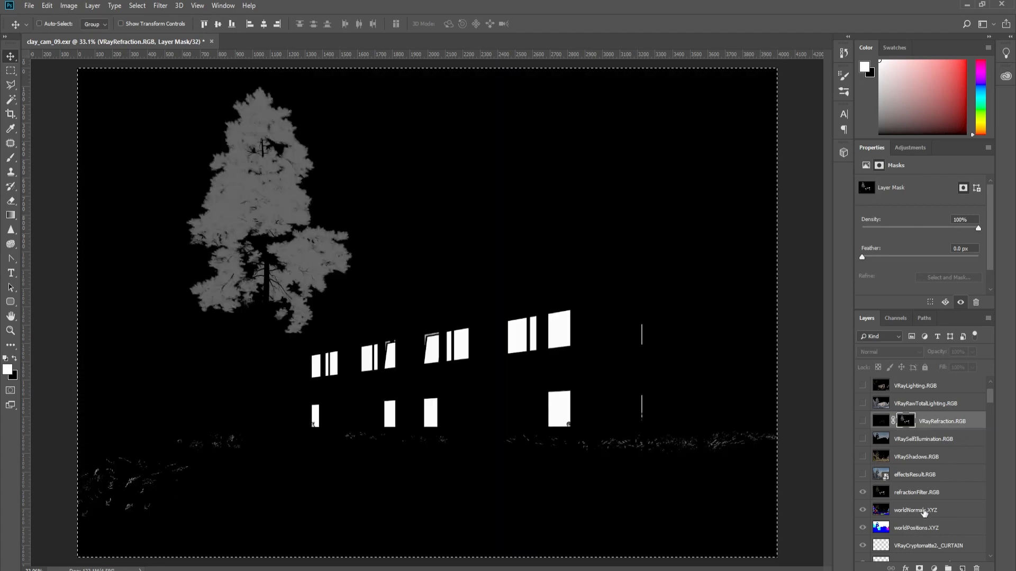
{"action": "left_click", "coordinate": [865, 423]}
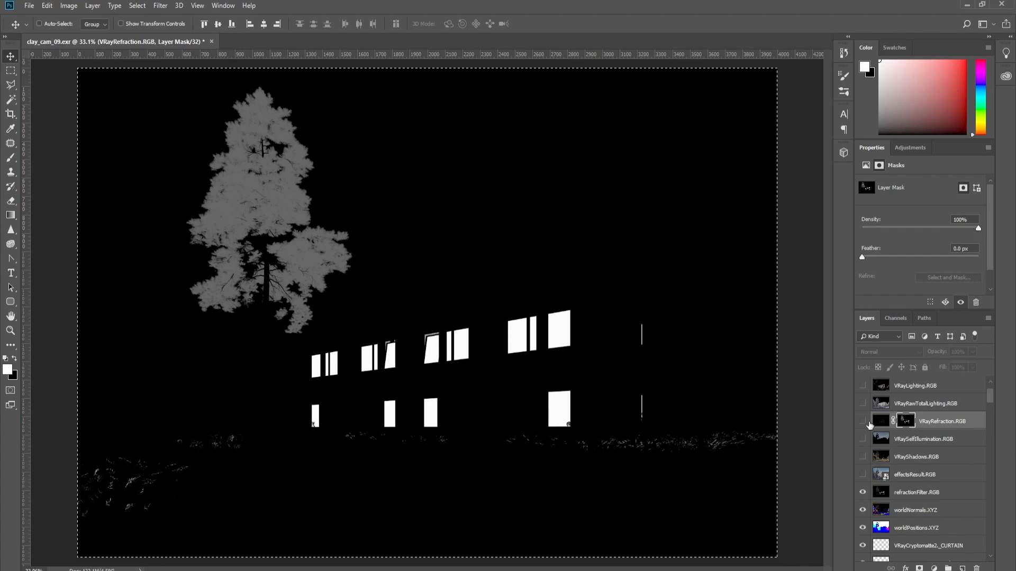
{"action": "left_click", "coordinate": [880, 421]}
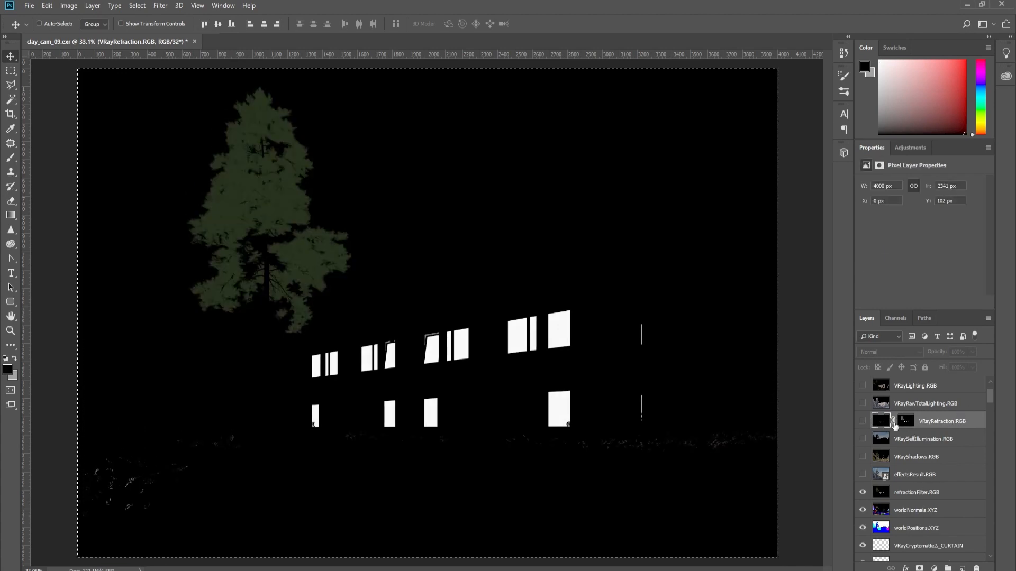
Step: Clear the selection and delete the refractionFilter.RGB, worldNormals.XYZ and worldPositions.XYZ layers
{"action": "left_click", "coordinate": [912, 496]}
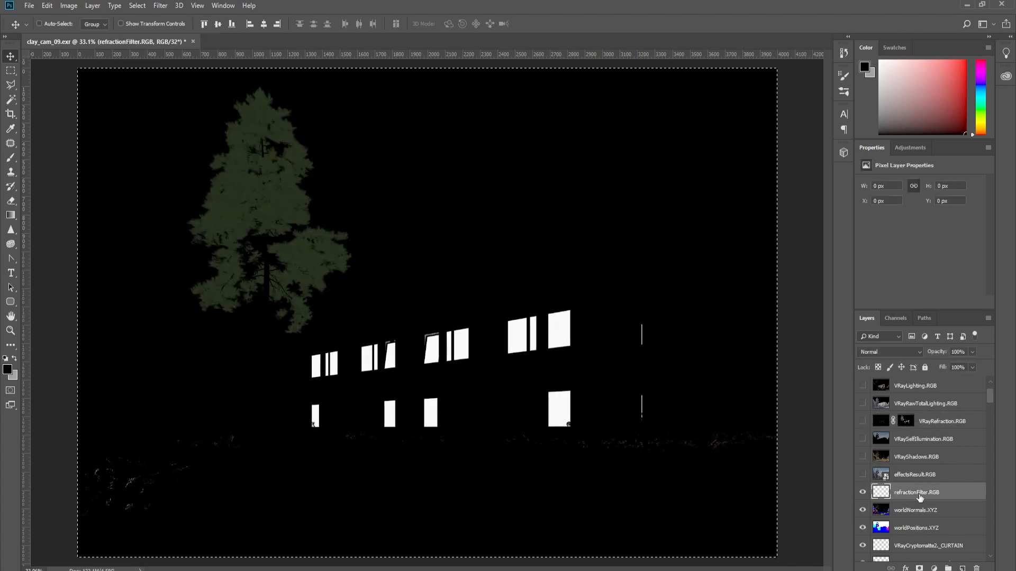
{"action": "key", "text": "ctrl+d"}
{"action": "key", "text": "Delete"}
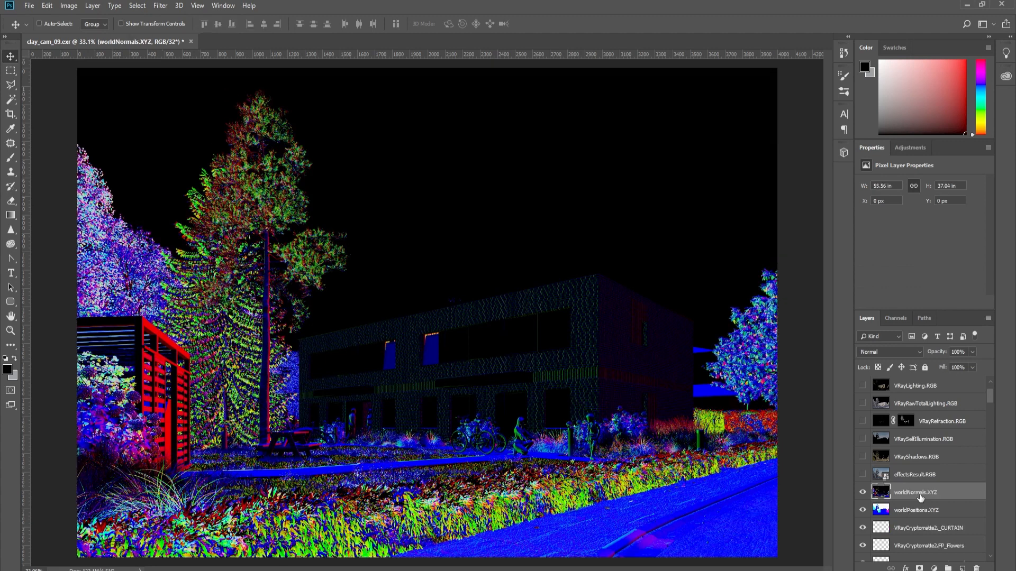
{"action": "key", "text": "Delete"}
{"action": "key", "text": "Delete"}
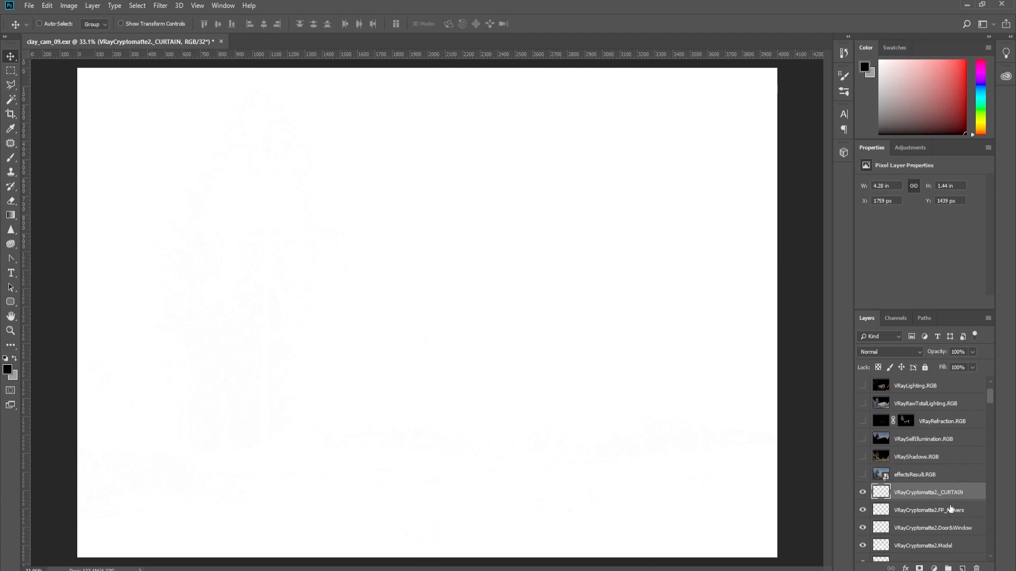
Step: Group all the VRayCryptomatte layers and show the effectsResult.RGB layer above the group
{"action": "left_click_drag", "start_coordinate": [990, 399], "coordinate": [1000, 563]}
{"action": "left_click", "coordinate": [927, 554], "text": "shift"}
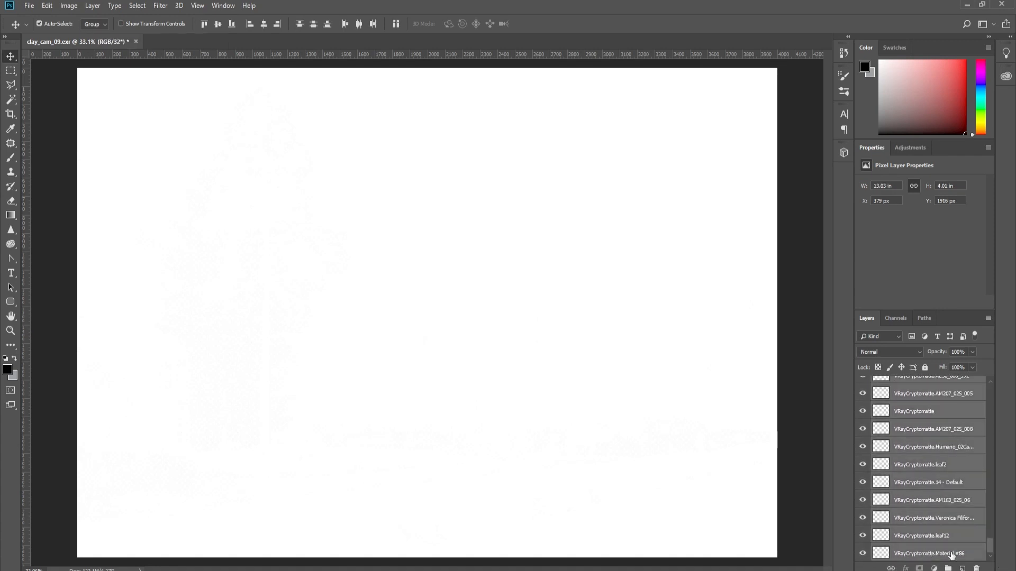
{"action": "key", "text": "ctrl+g"}
{"action": "left_click", "coordinate": [863, 527]}
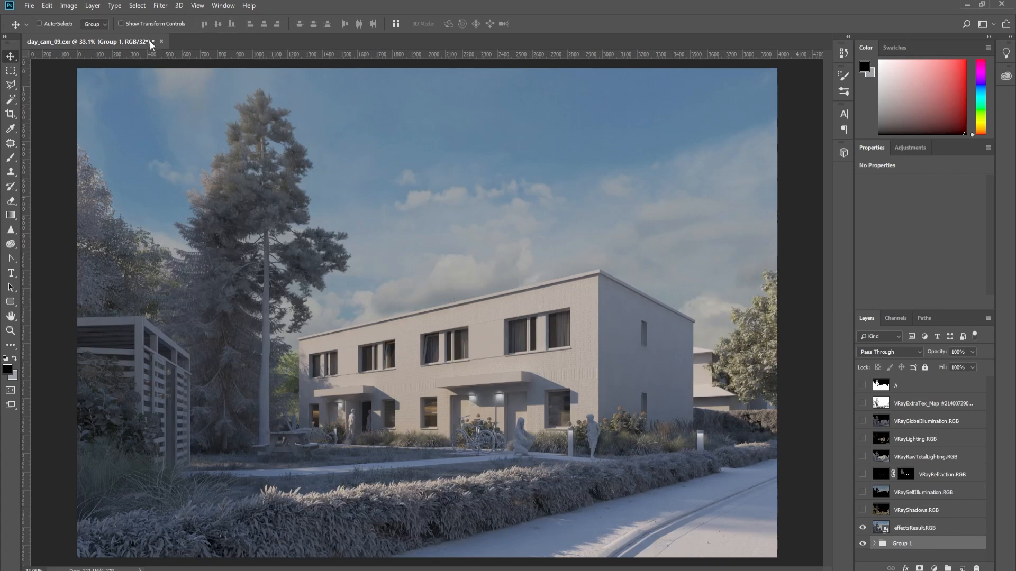
Step: Convert the document to 16 Bits/Channel without merging its layers
{"action": "left_click", "coordinate": [76, 8]}
{"action": "mouse_move", "coordinate": [80, 24]}
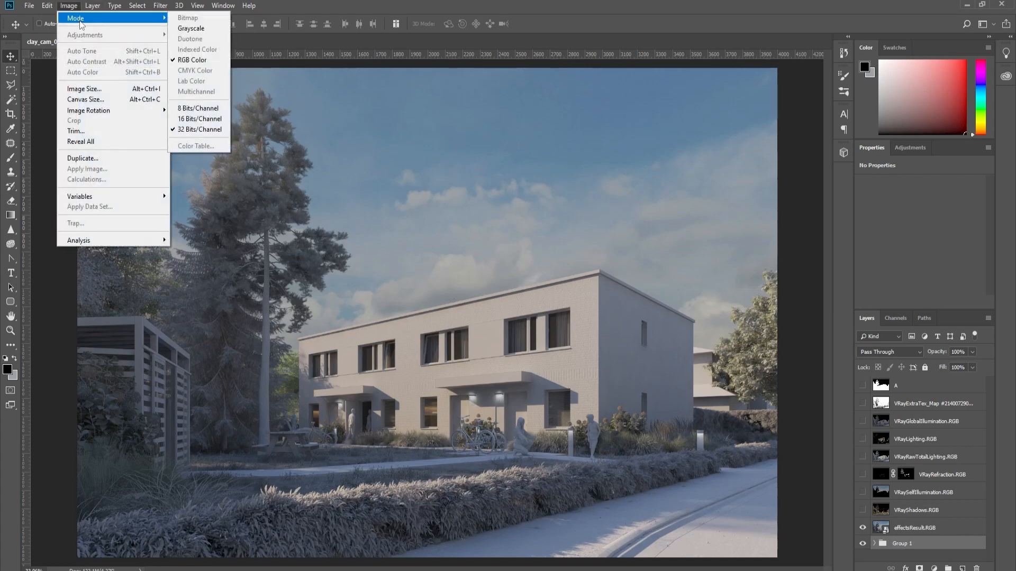
{"action": "left_click", "coordinate": [200, 119]}
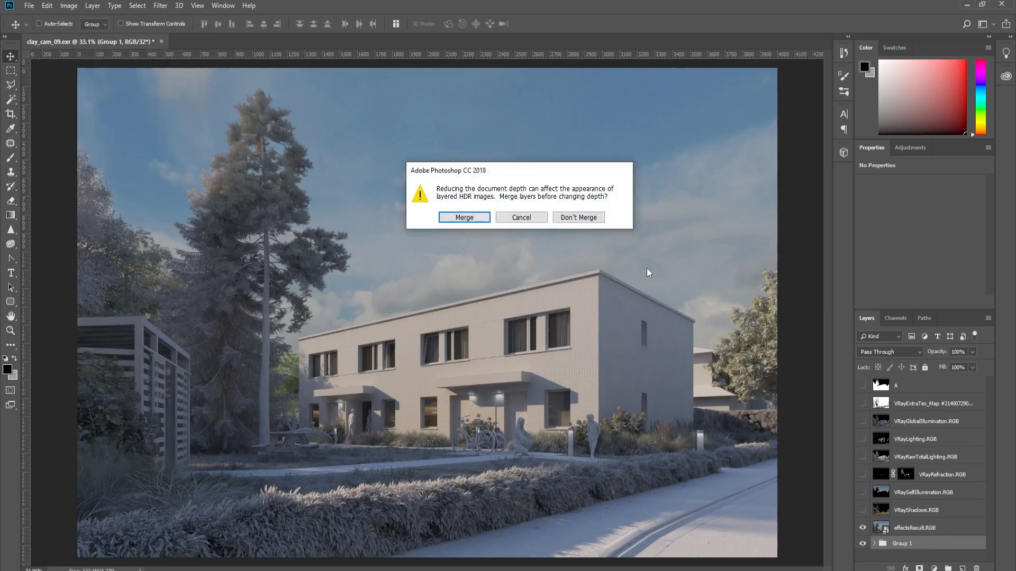
{"action": "left_click", "coordinate": [578, 218]}
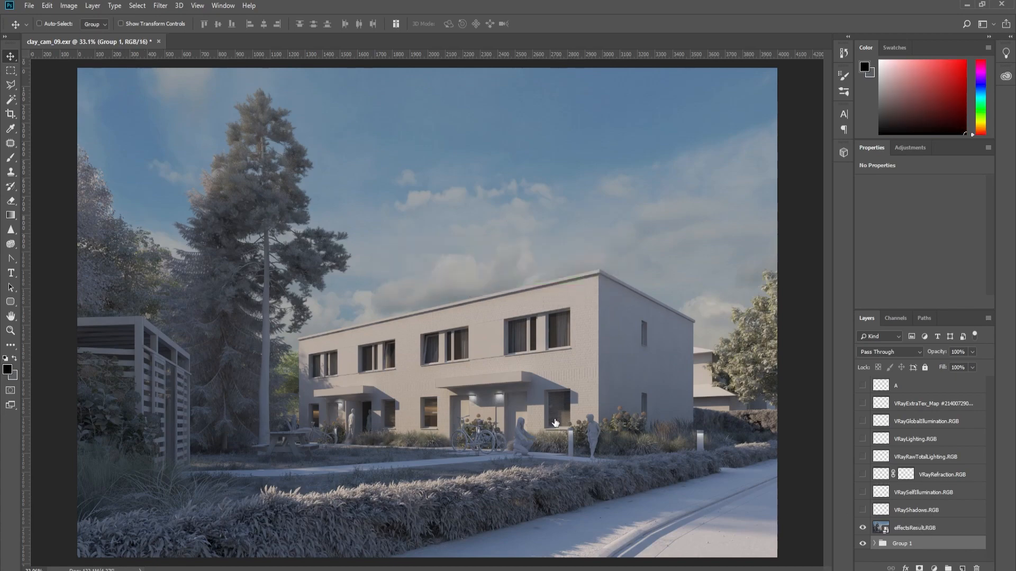
Step: Show the VRayShadows.RGB layer, invert it and desaturate it with a saturation of -100
{"action": "left_click", "coordinate": [912, 528]}
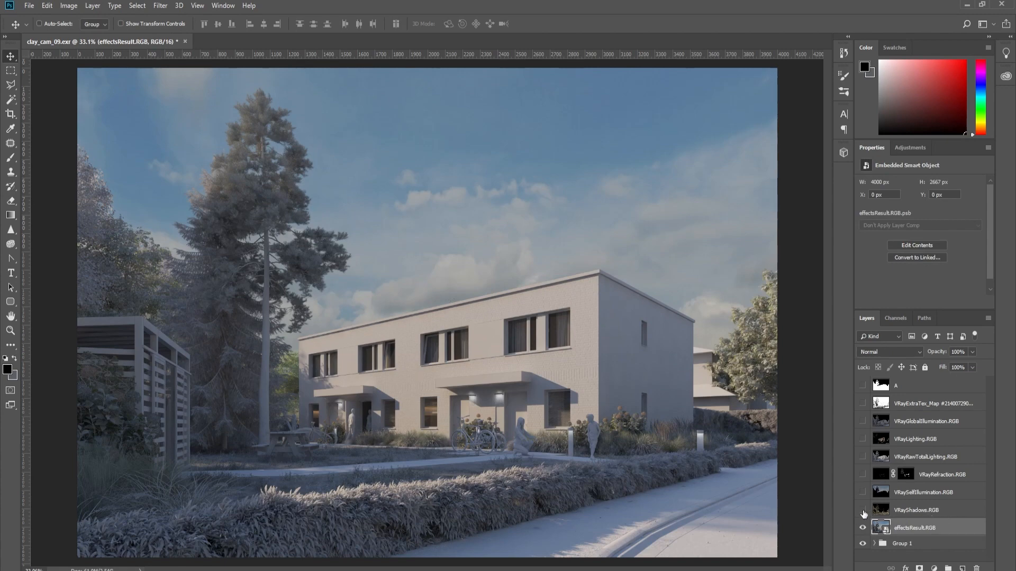
{"action": "left_click", "coordinate": [862, 510]}
{"action": "left_click", "coordinate": [908, 514]}
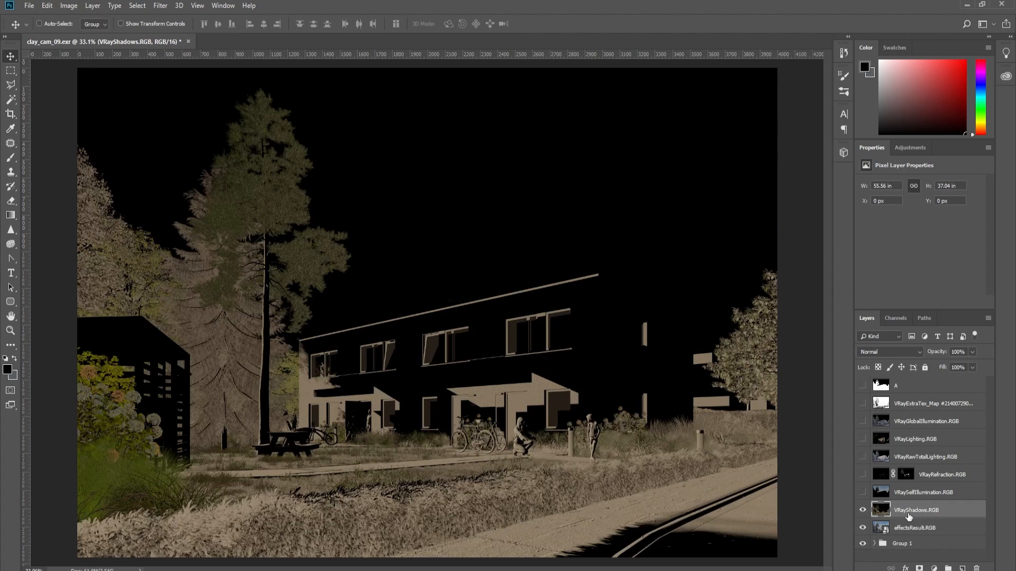
{"action": "key", "text": "ctrl+i"}
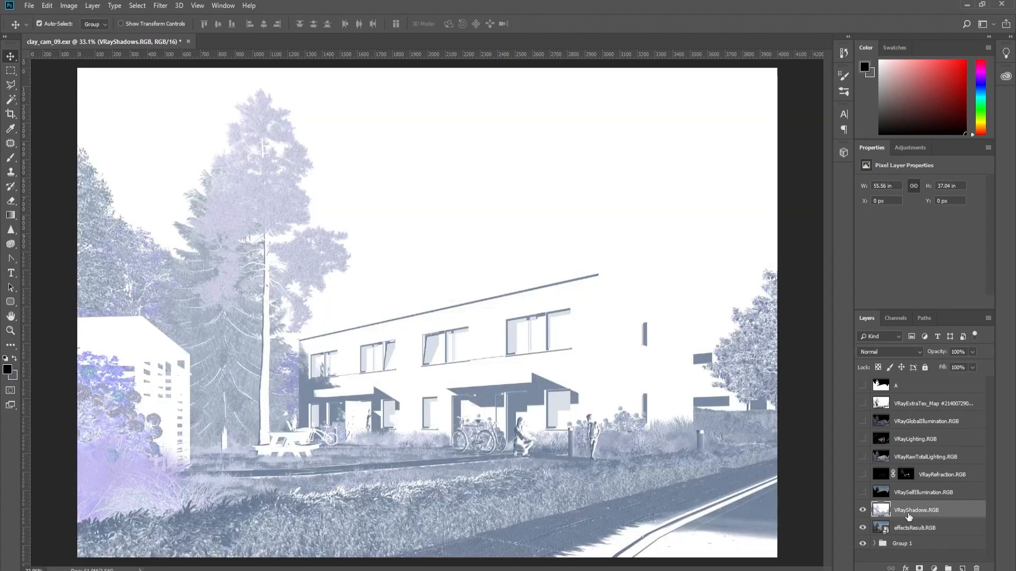
{"action": "key", "text": "ctrl+u"}
{"action": "left_click_drag", "start_coordinate": [818, 236], "coordinate": [767, 237]}
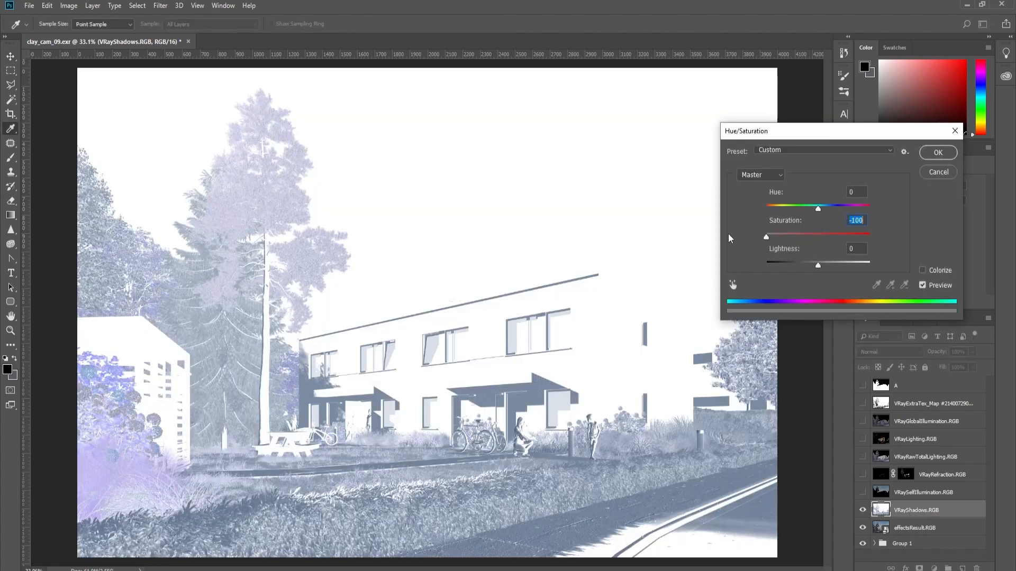
{"action": "left_click", "coordinate": [938, 152]}
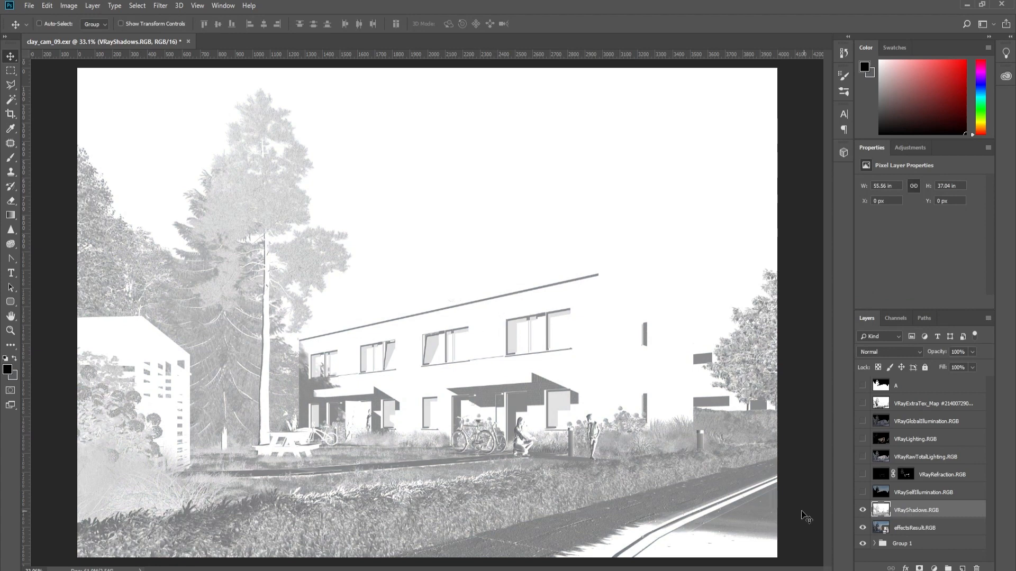
Step: Set the VRayShadows.RGB layer to Color Burn at 10% fill and compare the image with and without it
{"action": "left_click", "coordinate": [883, 352]}
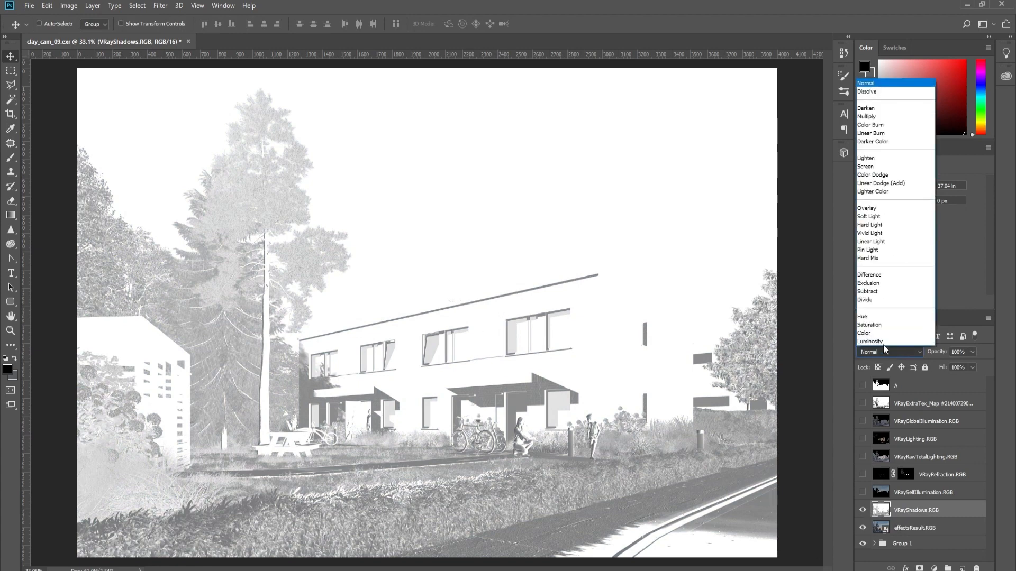
{"action": "left_click", "coordinate": [887, 125]}
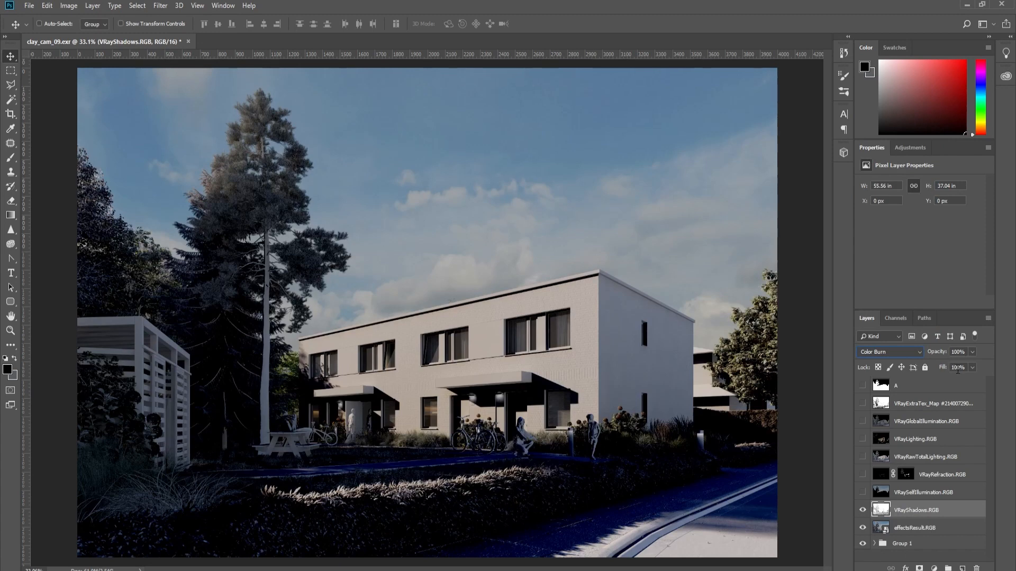
{"action": "left_click_drag", "start_coordinate": [945, 372], "coordinate": [908, 426]}
{"action": "left_click", "coordinate": [862, 511]}
{"action": "left_click", "coordinate": [862, 511]}
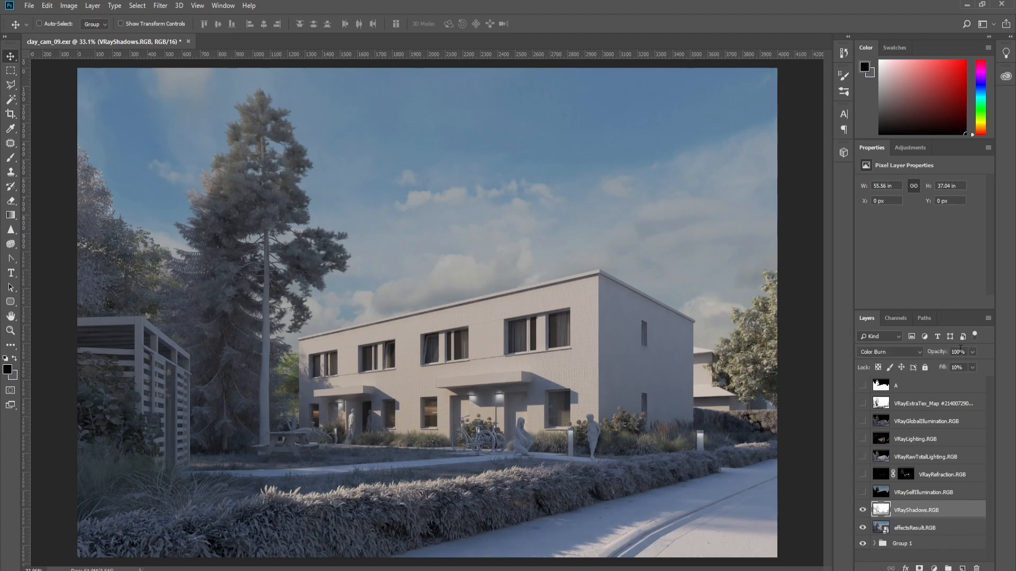
{"action": "left_click", "coordinate": [862, 511]}
{"action": "left_click", "coordinate": [862, 511]}
Step: Show the VRaySelfIllumination.RGB layer, blend it in Screen mode and reduce its fill to 52%
{"action": "left_click", "coordinate": [931, 494]}
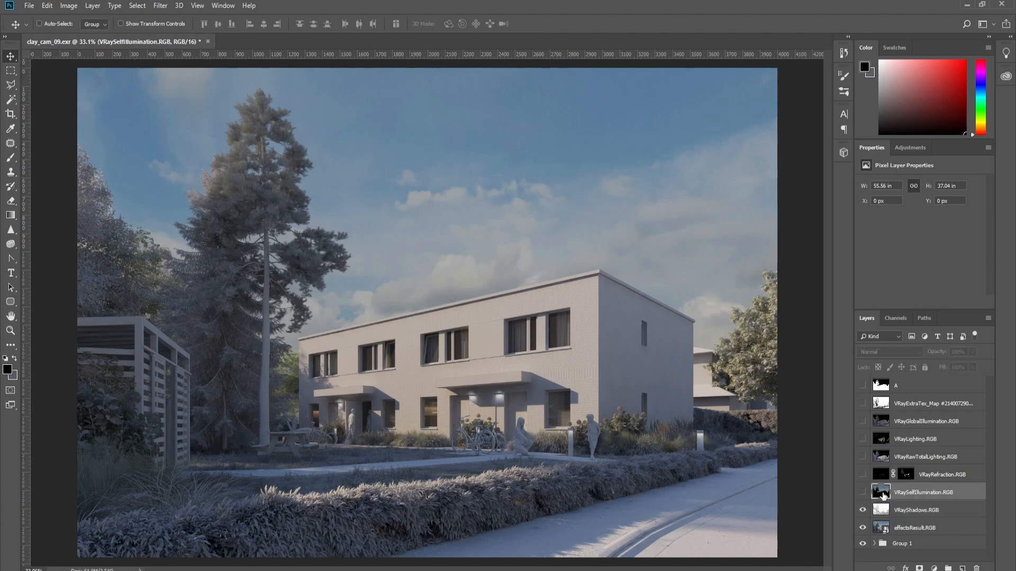
{"action": "left_click", "coordinate": [863, 492]}
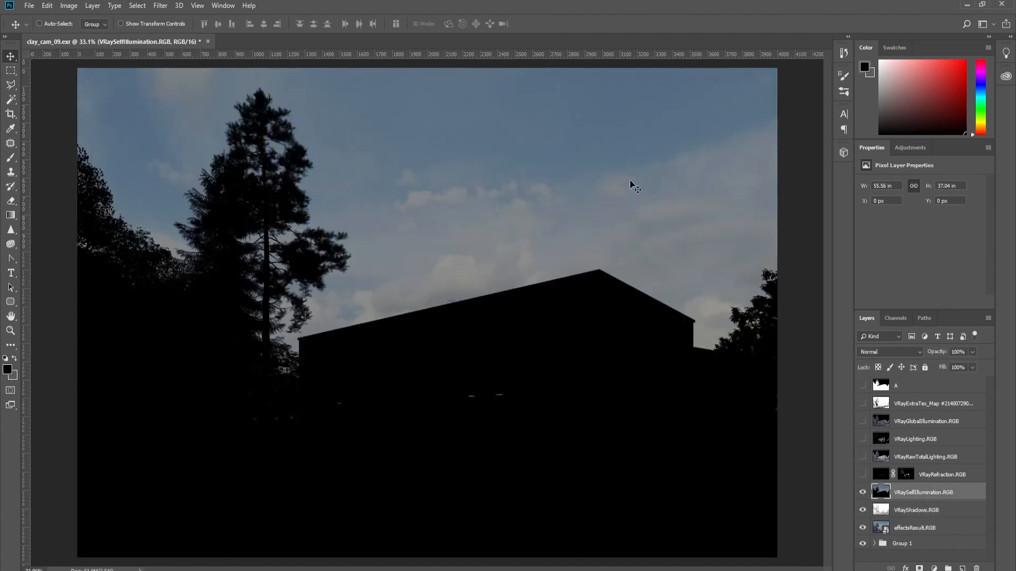
{"action": "left_click", "coordinate": [890, 354]}
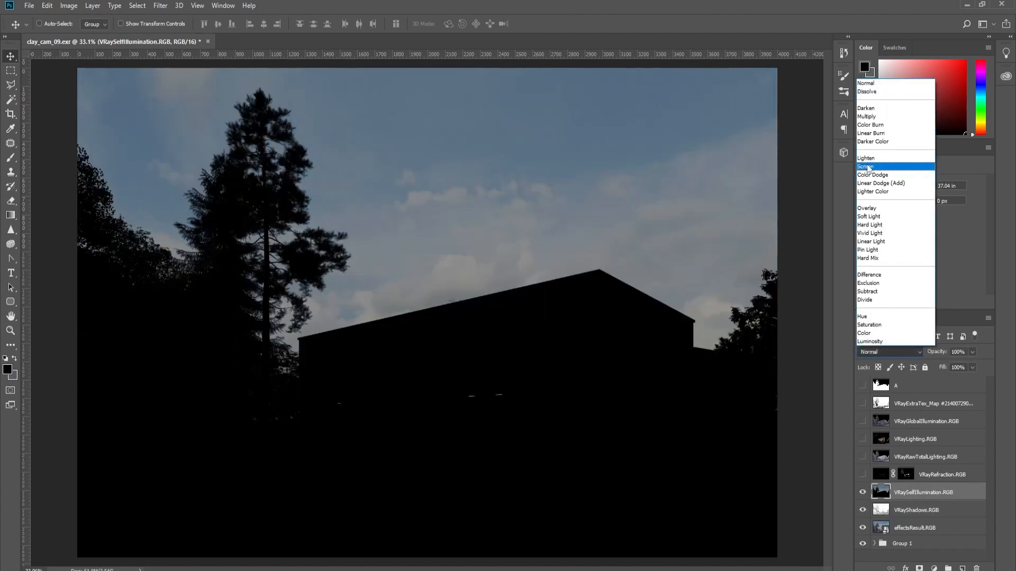
{"action": "left_click", "coordinate": [872, 161]}
{"action": "left_click", "coordinate": [863, 492]}
{"action": "left_click", "coordinate": [863, 492]}
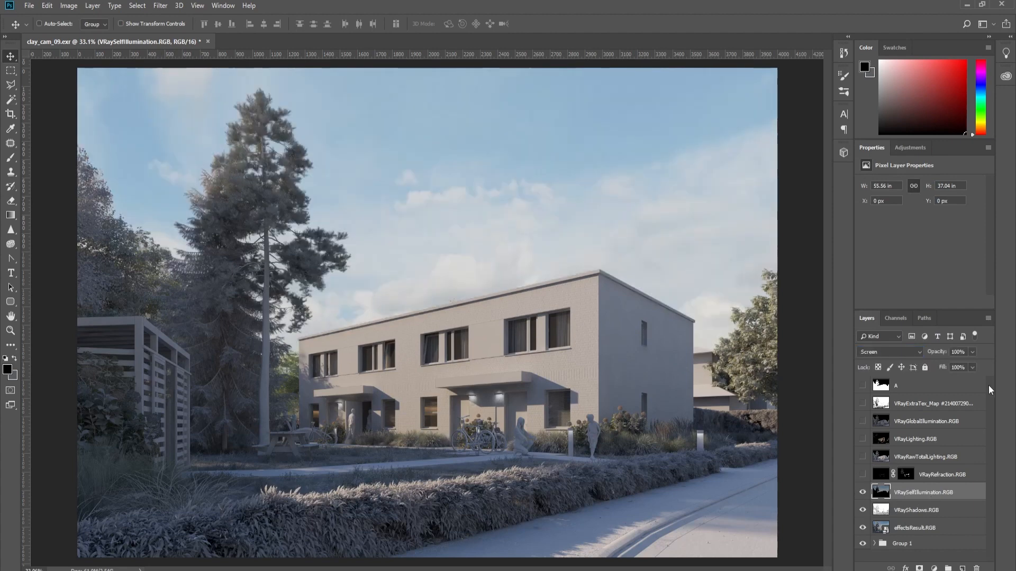
{"action": "left_click", "coordinate": [973, 352]}
{"action": "left_click", "coordinate": [984, 351]}
{"action": "left_click", "coordinate": [972, 366]}
{"action": "left_click_drag", "start_coordinate": [964, 377], "coordinate": [951, 383]}
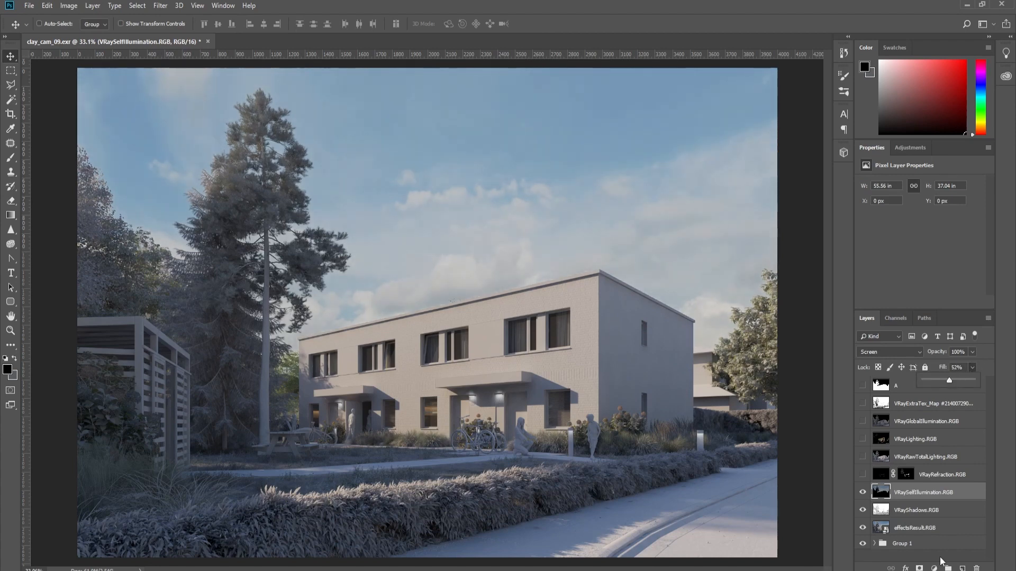
Step: Mask VRaySelfIllumination.RGB with a black-to-transparent linear gradient running from the right edge of the image to the upper middle of the sky
{"action": "left_click", "coordinate": [908, 501]}
{"action": "left_click", "coordinate": [919, 568]}
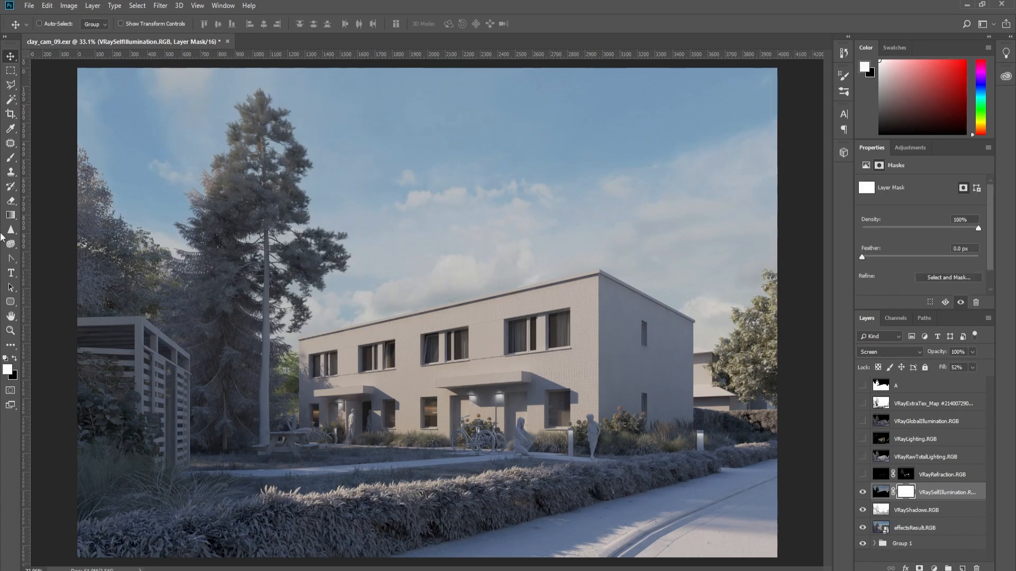
{"action": "left_click", "coordinate": [10, 215]}
{"action": "key", "text": "x"}
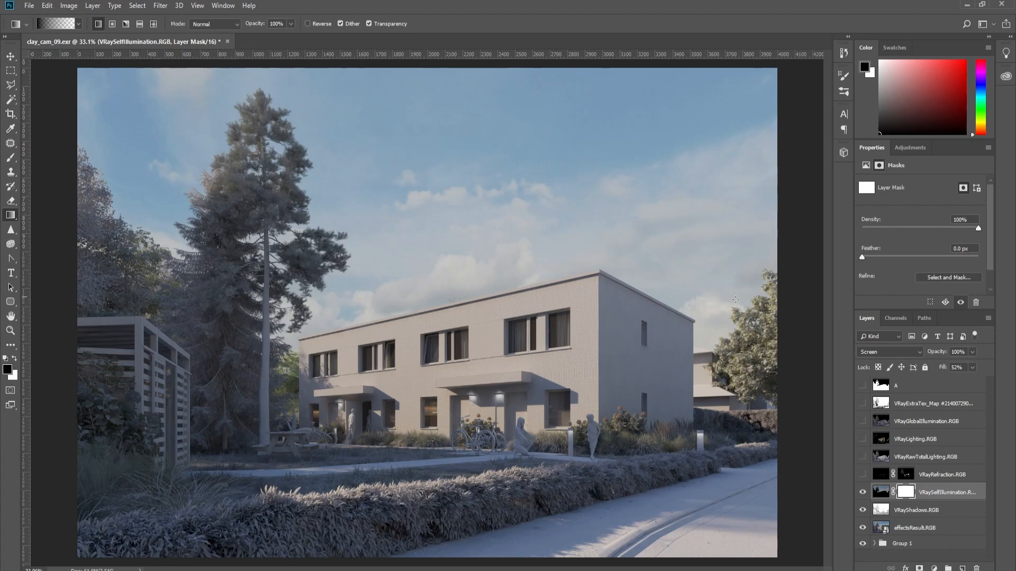
{"action": "left_click_drag", "start_coordinate": [801, 240], "coordinate": [294, 185]}
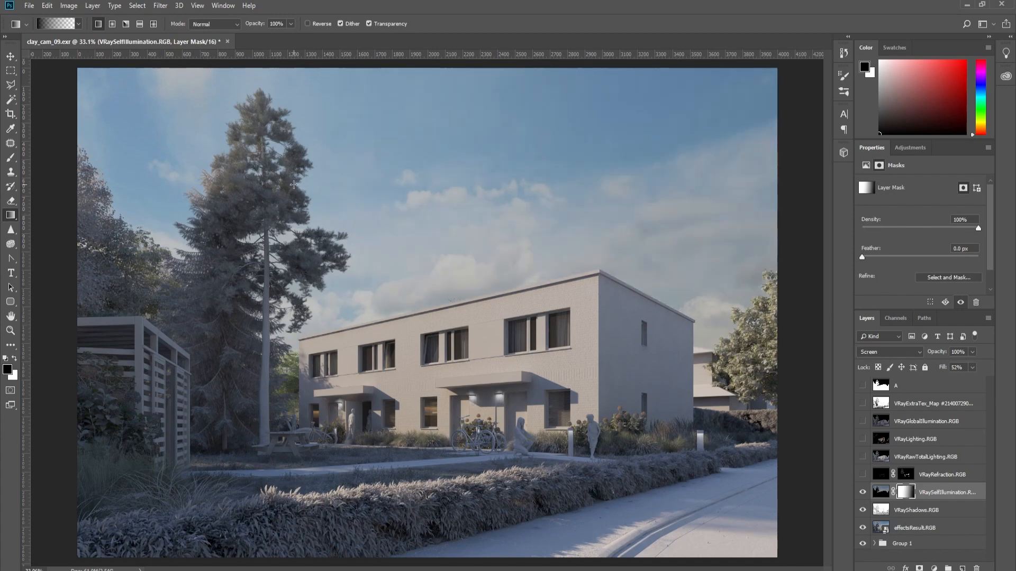
{"action": "left_click_drag", "start_coordinate": [810, 241], "coordinate": [498, 175]}
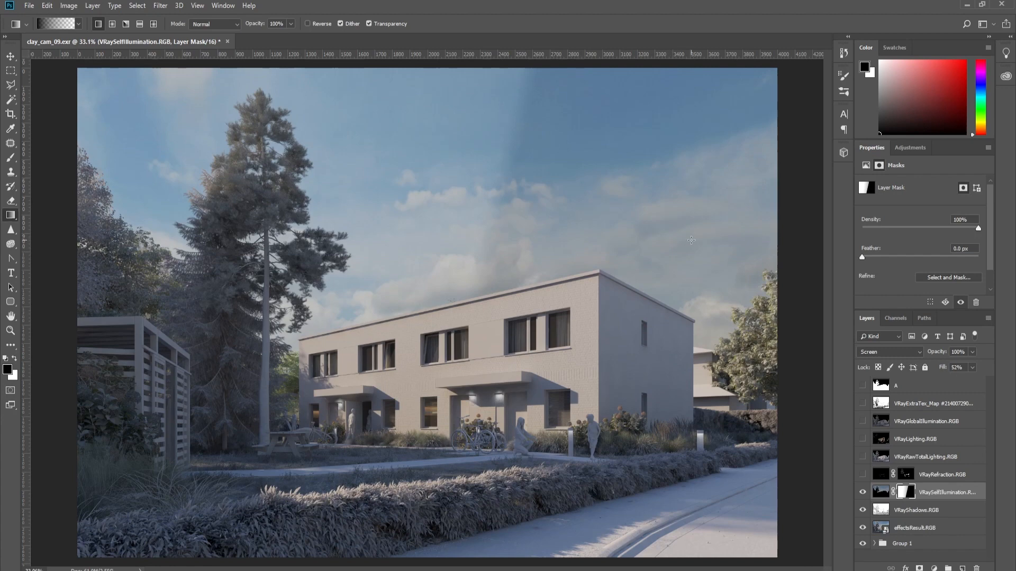
{"action": "key", "text": "ctrl+z"}
{"action": "left_click_drag", "start_coordinate": [788, 241], "coordinate": [435, 173]}
{"action": "left_click", "coordinate": [862, 494]}
{"action": "left_click", "coordinate": [862, 494]}
Step: Raise the fill of the VRaySelfIllumination.RGB layer's image to 74%
{"action": "left_click", "coordinate": [953, 493]}
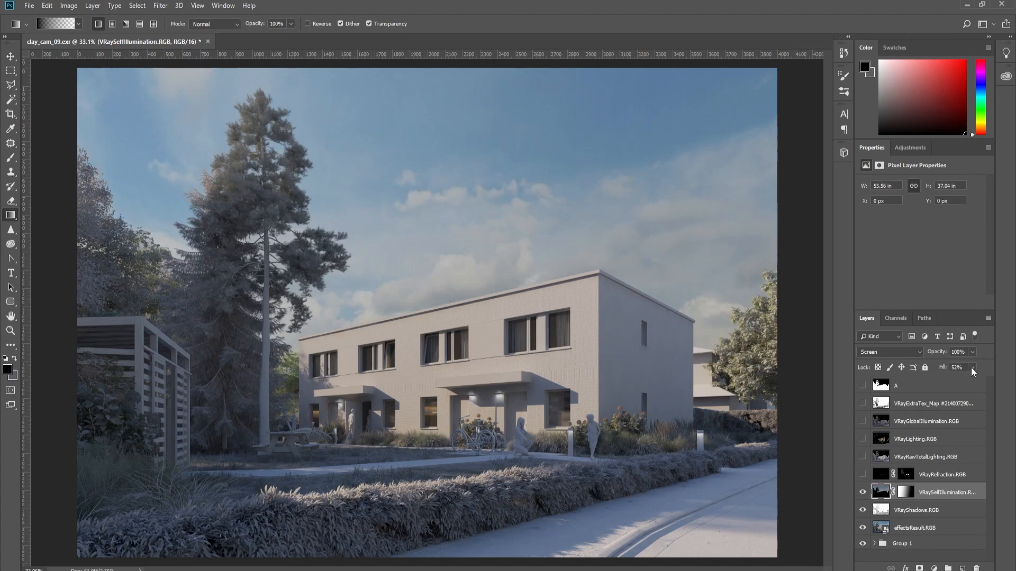
{"action": "left_click_drag", "start_coordinate": [976, 381], "coordinate": [974, 382]}
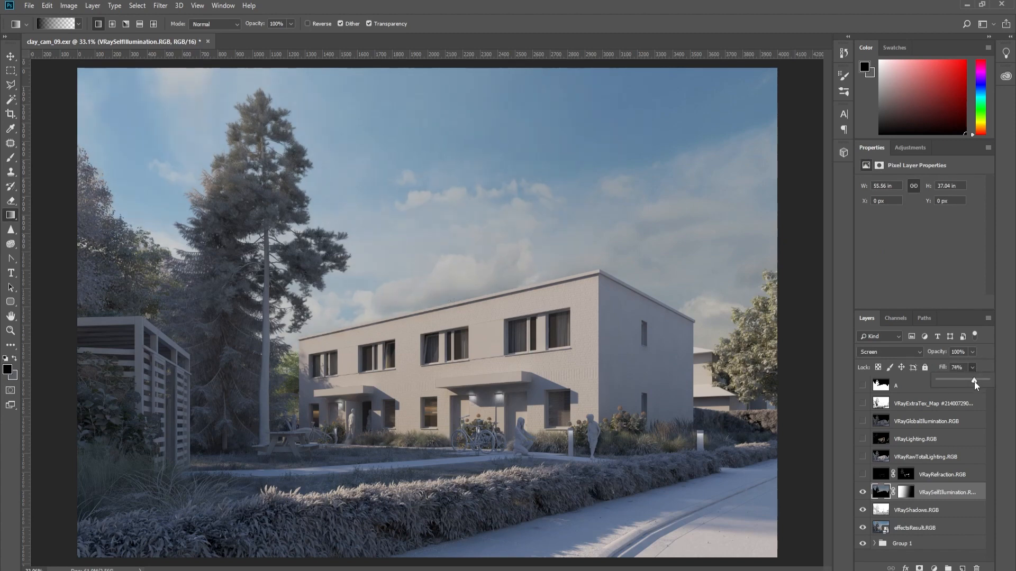
{"action": "left_click", "coordinate": [940, 493]}
Step: Show the VRayRefraction.RGB layer, set it to Screen blending and compare the windows with and without it
{"action": "left_click", "coordinate": [953, 475]}
{"action": "left_click", "coordinate": [862, 475]}
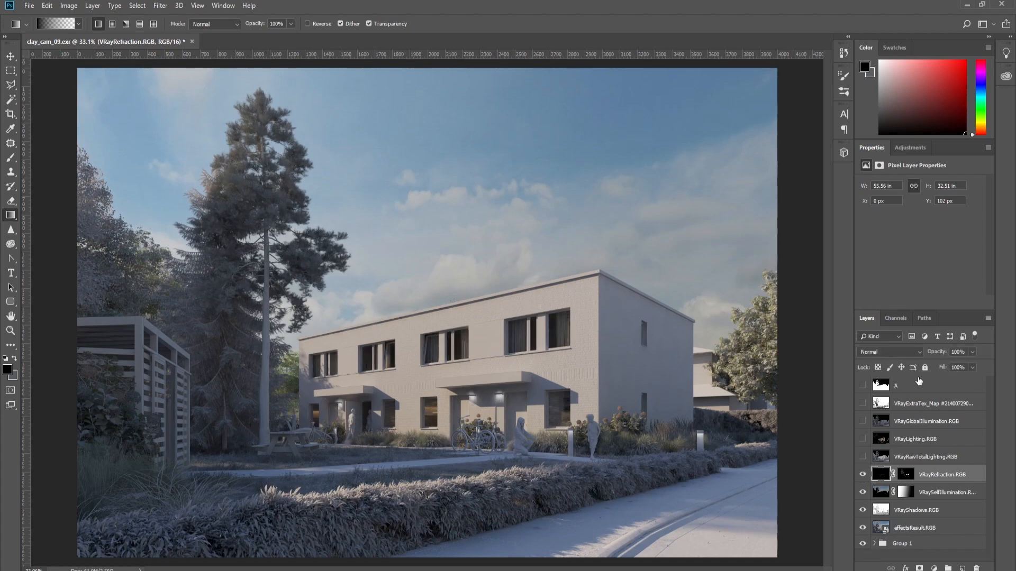
{"action": "left_click", "coordinate": [11, 56]}
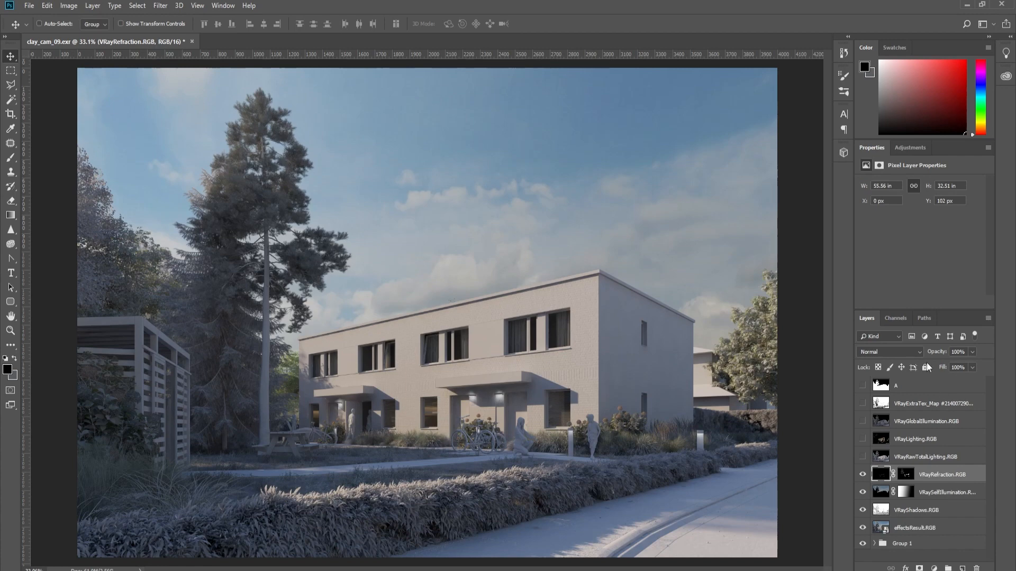
{"action": "left_click", "coordinate": [900, 351]}
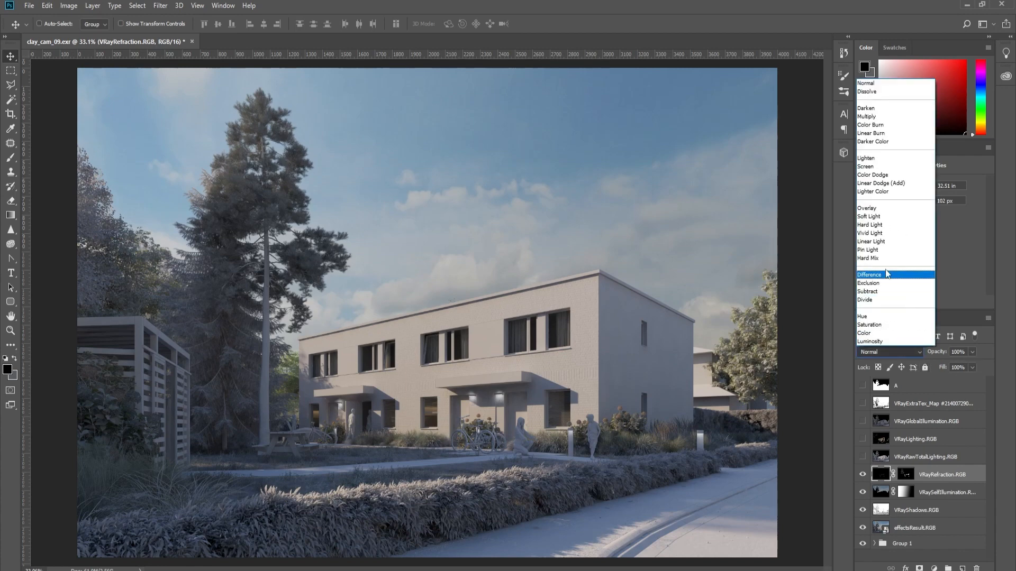
{"action": "left_click", "coordinate": [873, 168]}
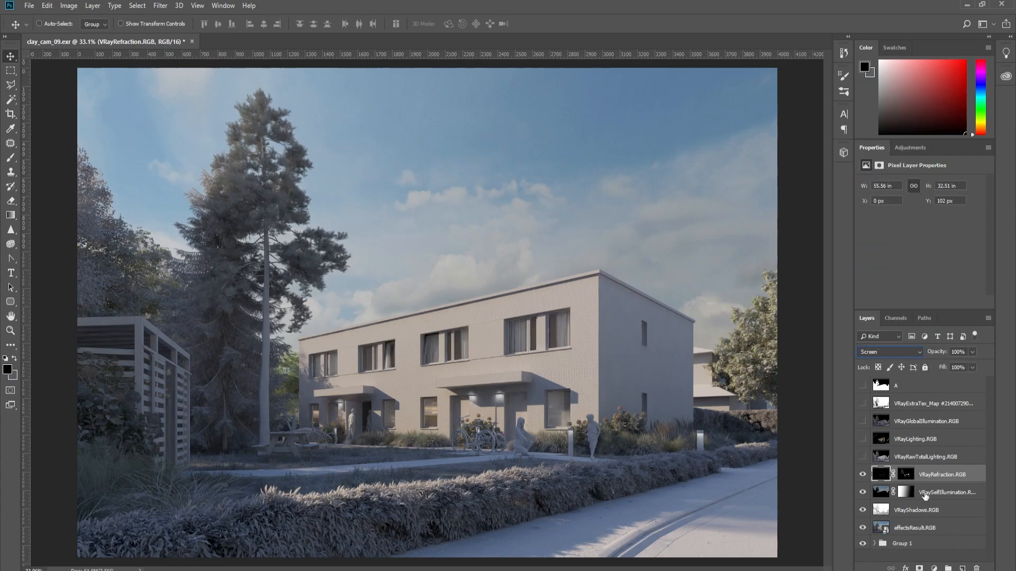
{"action": "left_click", "coordinate": [861, 476]}
{"action": "left_click", "coordinate": [861, 476]}
{"action": "left_click", "coordinate": [861, 475]}
{"action": "left_click", "coordinate": [861, 475]}
Step: Show the A alpha layer, copy its entire image, and hide the layer again
{"action": "left_click", "coordinate": [863, 386]}
{"action": "left_click", "coordinate": [881, 386]}
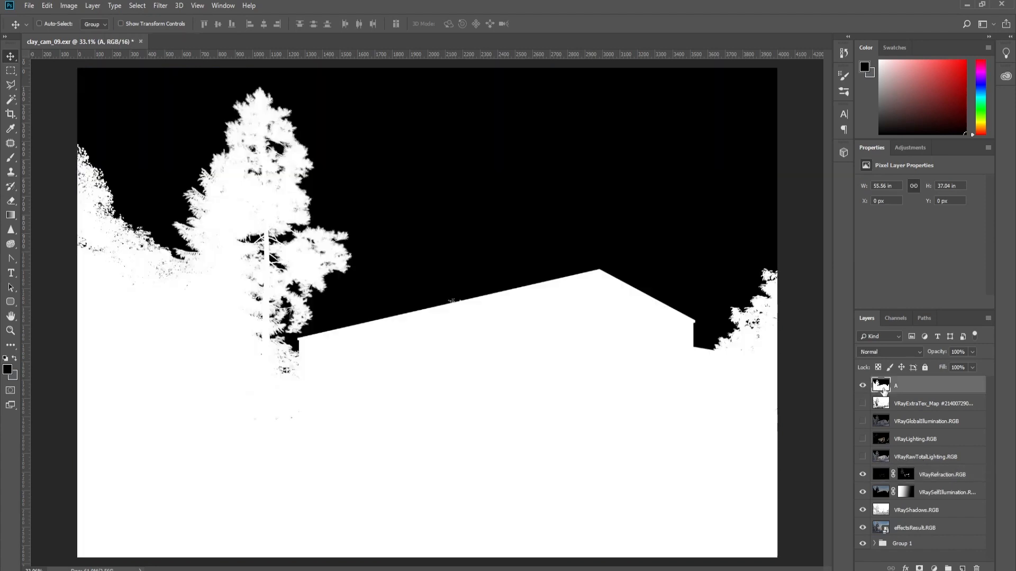
{"action": "key", "text": "ctrl"}
{"action": "key", "text": "ctrl+a"}
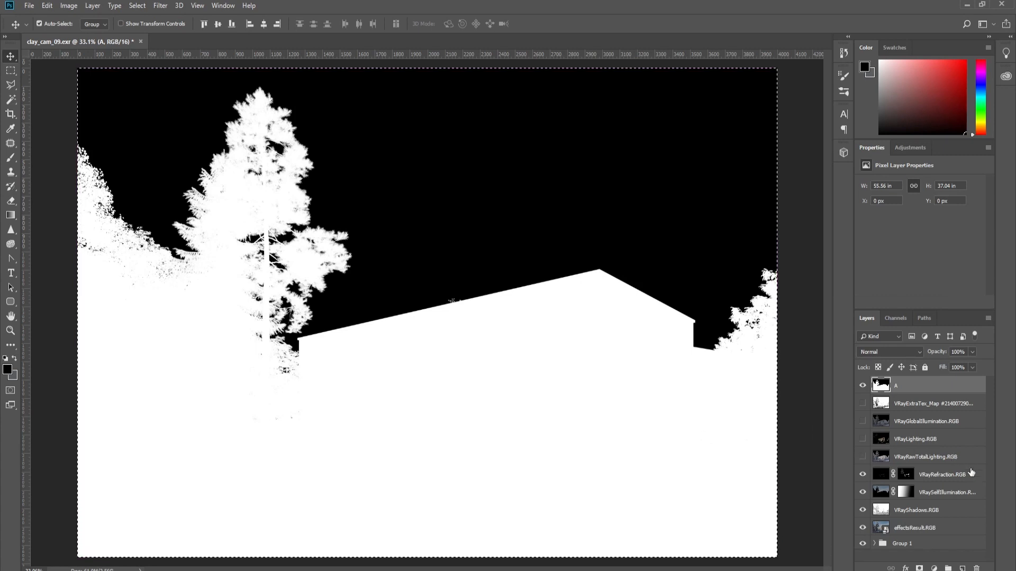
{"action": "left_click", "coordinate": [863, 386]}
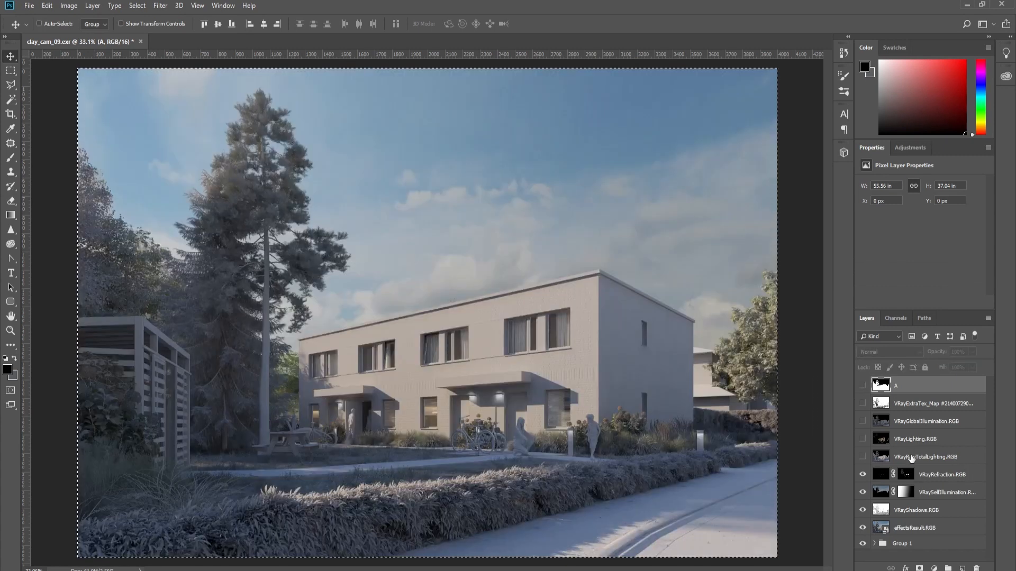
Step: Add a layer mask to VRayRawTotalLighting.RGB, paste the copied alpha image into it, clear the selection and show the layer
{"action": "left_click", "coordinate": [911, 458]}
{"action": "left_click", "coordinate": [920, 568]}
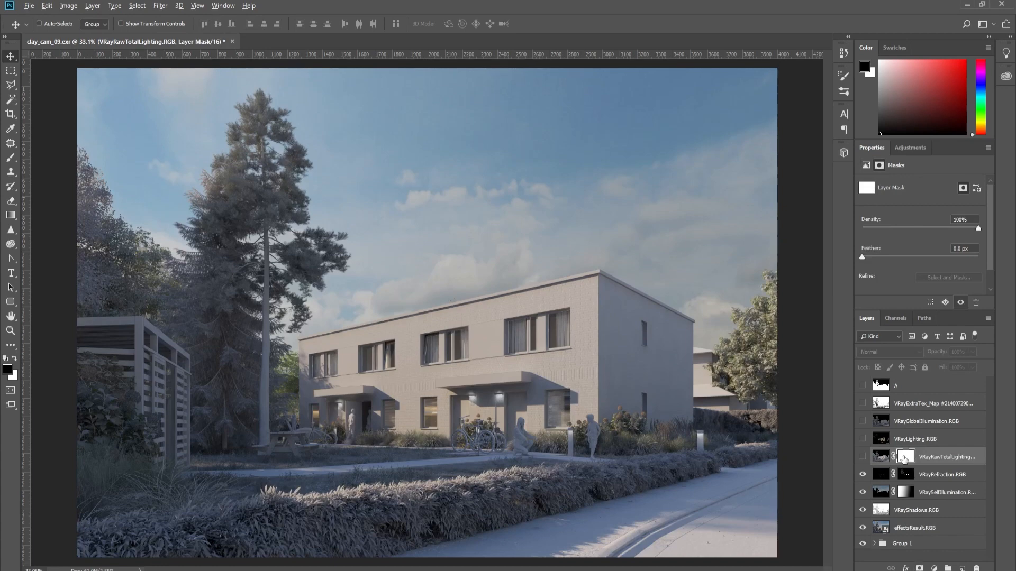
{"action": "left_click", "coordinate": [904, 459], "text": "alt"}
{"action": "key", "text": "ctrl+v"}
{"action": "left_click", "coordinate": [880, 457]}
{"action": "key", "text": "ctrl+d"}
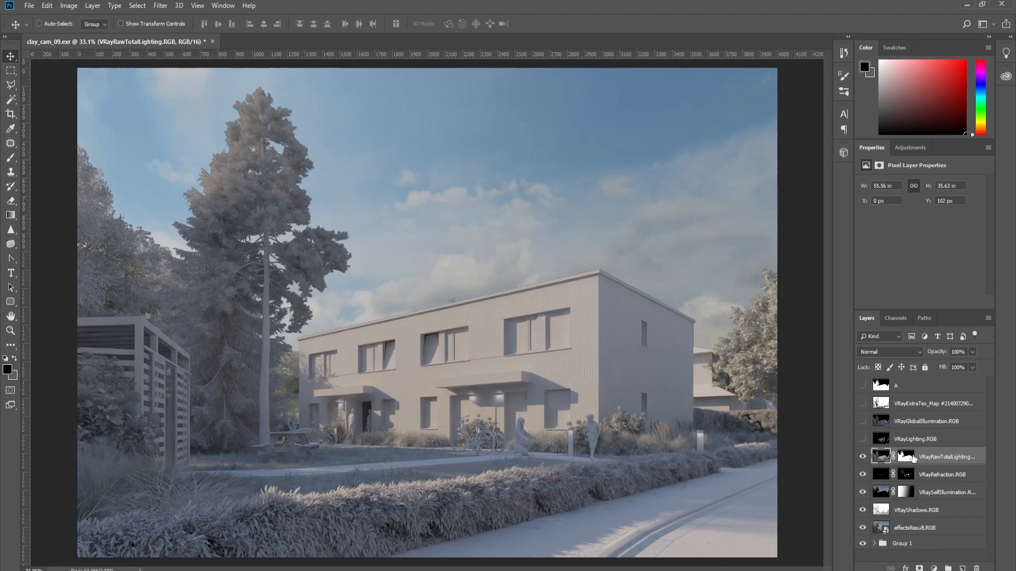
Step: Blend the VRayRawTotalLighting.RGB layer in Soft Light mode at 60% opacity
{"action": "left_click", "coordinate": [861, 457]}
{"action": "left_click", "coordinate": [862, 457]}
{"action": "left_click", "coordinate": [862, 457]}
{"action": "left_click", "coordinate": [861, 457]}
{"action": "left_click", "coordinate": [891, 351]}
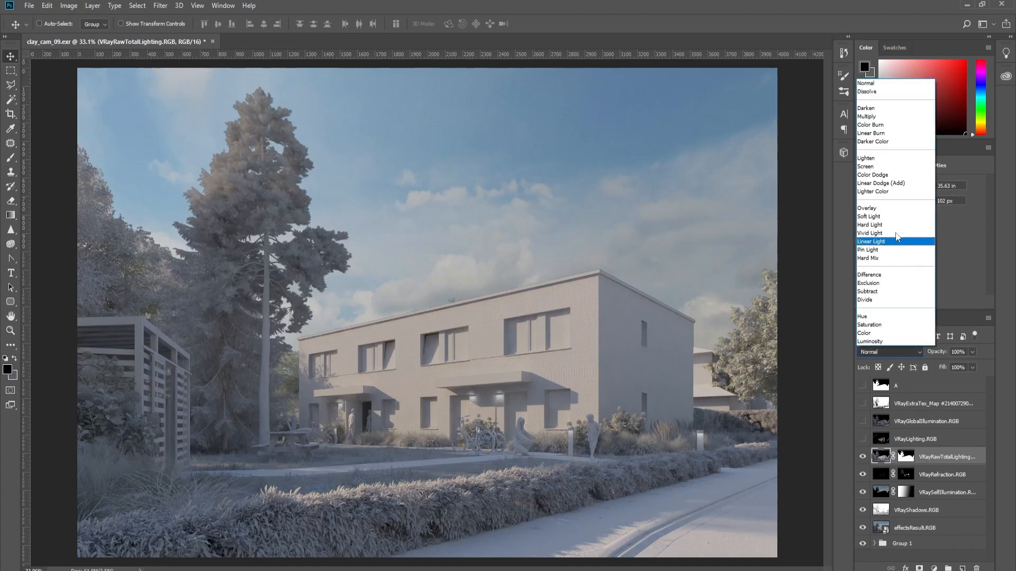
{"action": "left_click", "coordinate": [890, 219]}
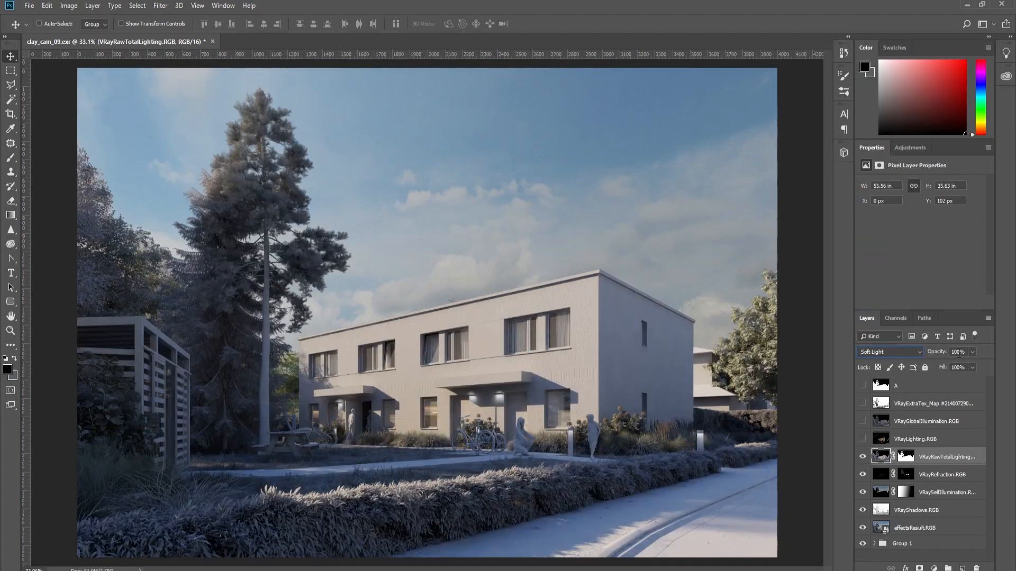
{"action": "left_click", "coordinate": [958, 352]}
{"action": "type", "text": "60"}
{"action": "key", "text": "Return"}
Step: Compare the image with and without the VRayRawTotalLighting.RGB layer
{"action": "left_click", "coordinate": [862, 457]}
{"action": "left_click", "coordinate": [862, 458]}
{"action": "left_click", "coordinate": [862, 457]}
{"action": "left_click", "coordinate": [863, 457]}
{"action": "left_click", "coordinate": [862, 457]}
{"action": "left_click", "coordinate": [863, 457]}
{"action": "left_click", "coordinate": [862, 457]}
{"action": "left_click", "coordinate": [862, 457]}
{"action": "left_click", "coordinate": [862, 457]}
{"action": "left_click", "coordinate": [863, 457]}
{"action": "left_click", "coordinate": [862, 457]}
{"action": "left_click", "coordinate": [862, 457]}
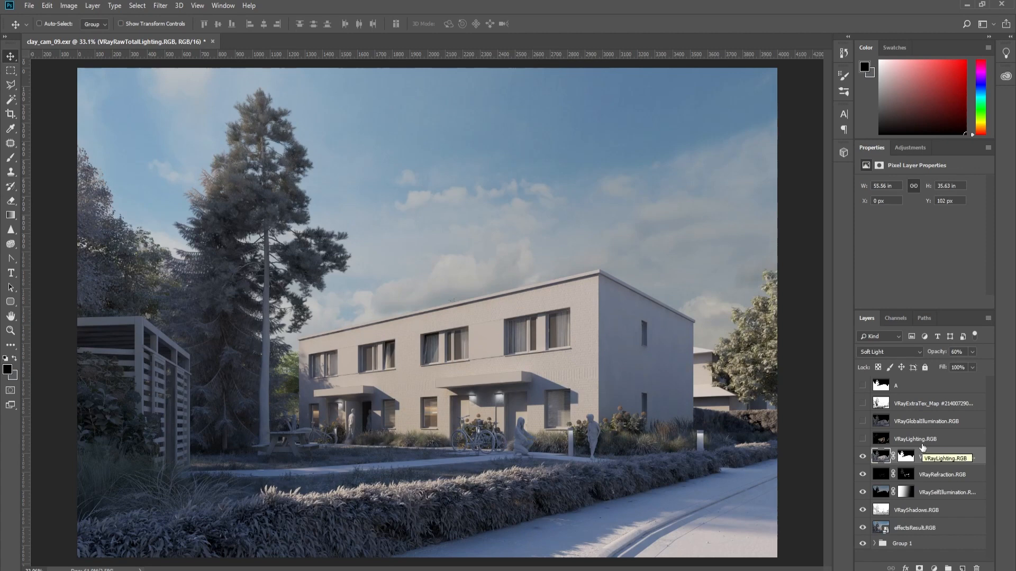
Step: Show VRayLighting.RGB and VRayGlobalIllumination.RGB, set both to Screen blending at 40% opacity and compare the image with and without VRayLighting.RGB
{"action": "left_click", "coordinate": [930, 442]}
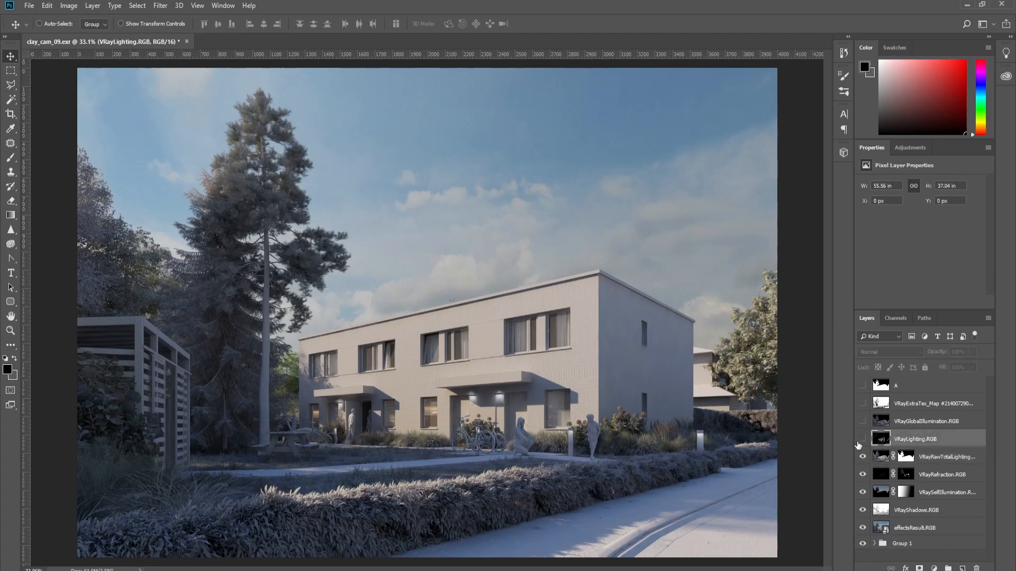
{"action": "left_click", "coordinate": [911, 425], "text": "ctrl"}
{"action": "left_click_drag", "start_coordinate": [862, 439], "coordinate": [862, 421]}
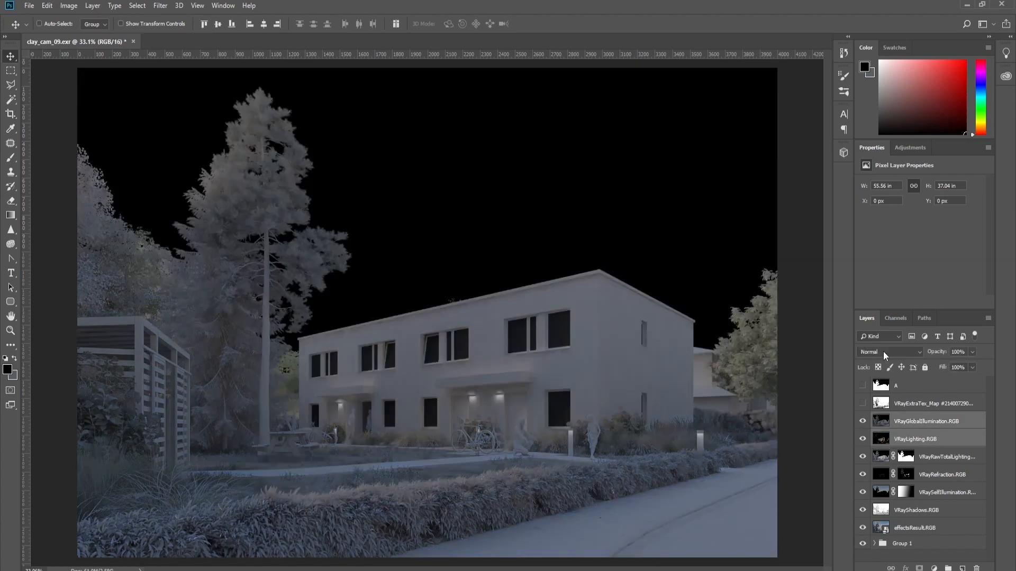
{"action": "left_click", "coordinate": [884, 351]}
{"action": "left_click", "coordinate": [879, 167]}
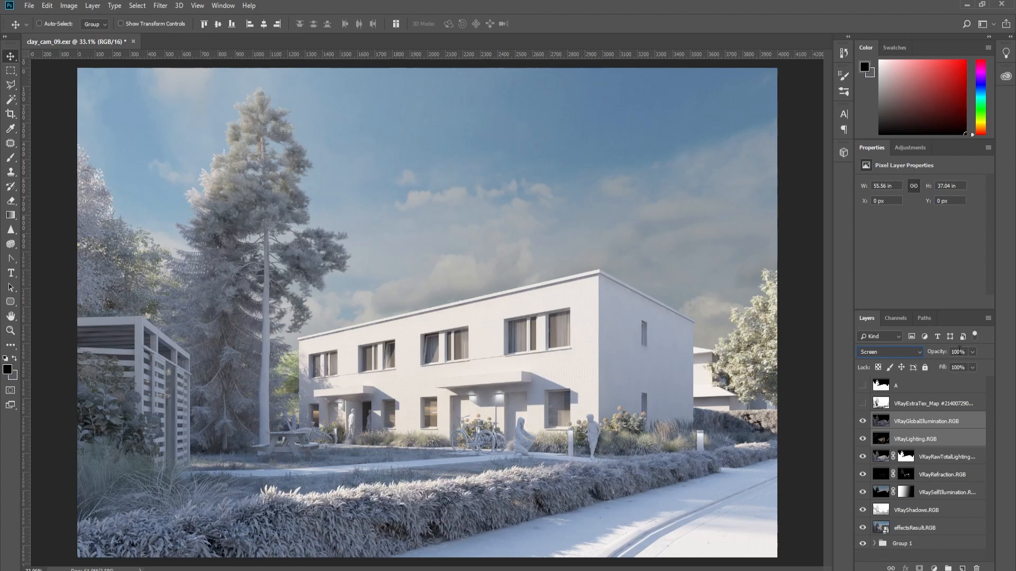
{"action": "type", "text": "40"}
{"action": "key", "text": "Return"}
{"action": "left_click", "coordinate": [862, 440]}
{"action": "left_click", "coordinate": [862, 439]}
{"action": "left_click", "coordinate": [863, 440]}
{"action": "left_click", "coordinate": [863, 439]}
{"action": "left_click", "coordinate": [863, 440]}
{"action": "left_click", "coordinate": [862, 440]}
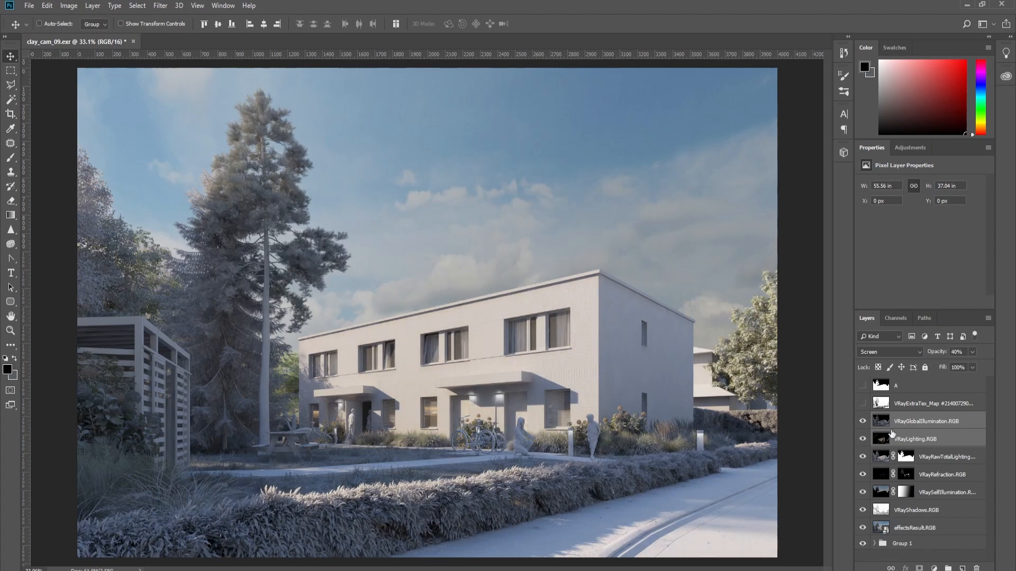
Step: Set the VRayGlobalIllumination.RGB layer's opacity to 20% and compare the image with and without it
{"action": "left_click", "coordinate": [912, 442]}
{"action": "left_click", "coordinate": [862, 422]}
{"action": "left_click", "coordinate": [863, 422]}
{"action": "left_click", "coordinate": [927, 422]}
{"action": "type", "text": "20"}
{"action": "key", "text": "Return"}
{"action": "left_click", "coordinate": [864, 423]}
{"action": "left_click", "coordinate": [864, 422]}
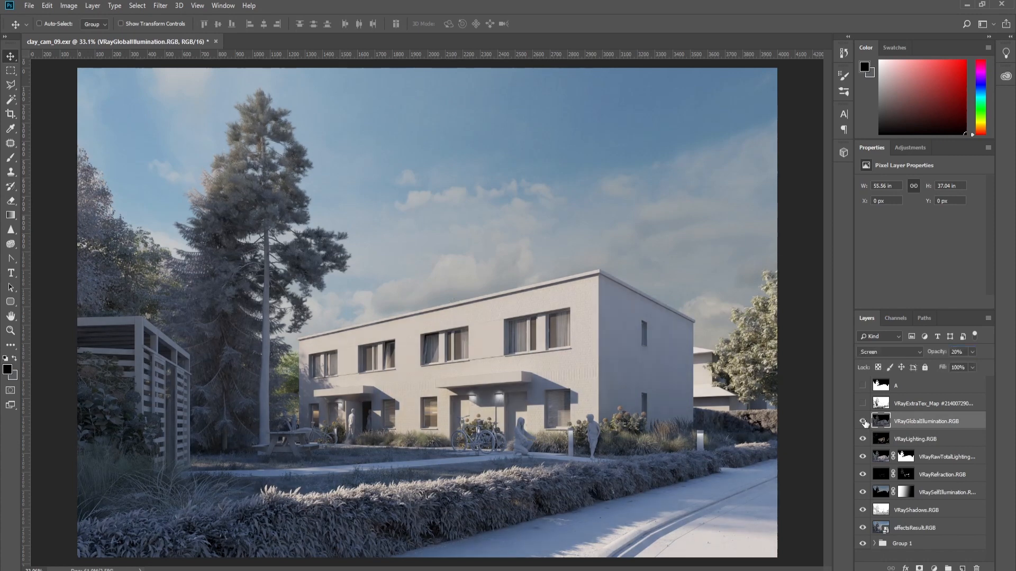
Step: Show the VRayExtraTex_Map #2140072902.RGB layer and mask it to the brick walls using the outline of VRayCryptomatte2.NoToon
{"action": "left_click", "coordinate": [904, 442]}
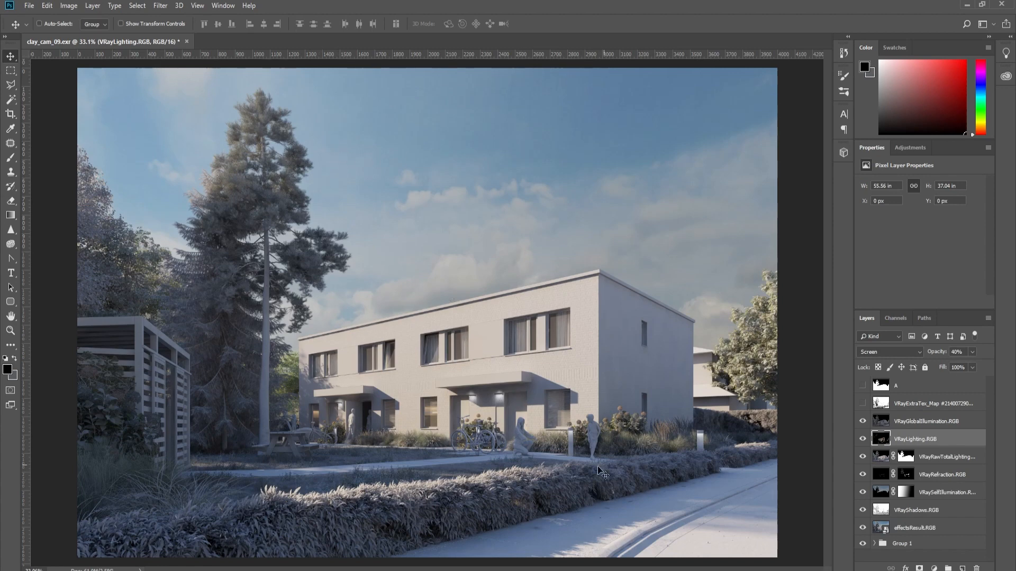
{"action": "left_click", "coordinate": [909, 405]}
{"action": "left_click", "coordinate": [863, 403]}
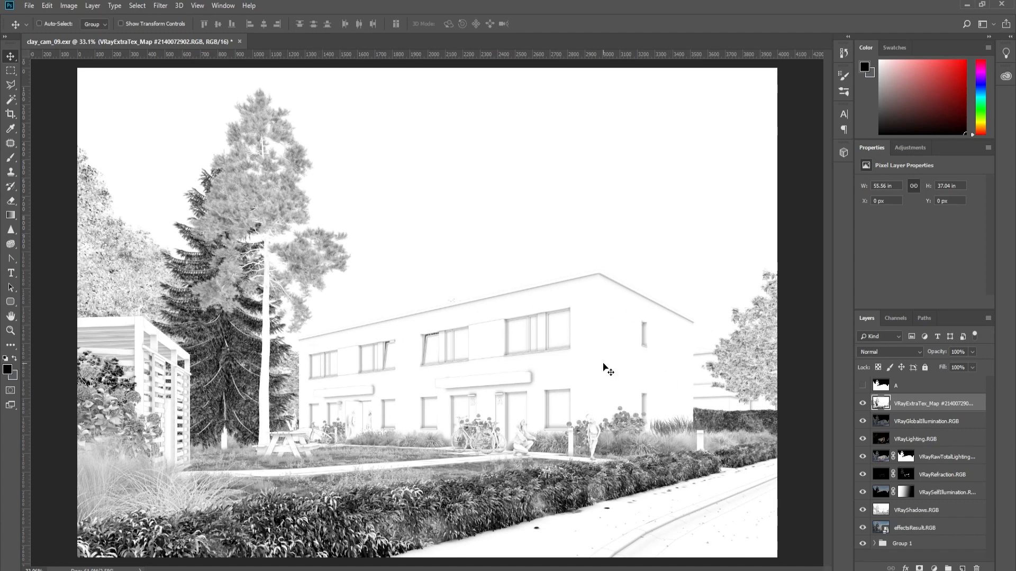
{"action": "right_click", "coordinate": [543, 361]}
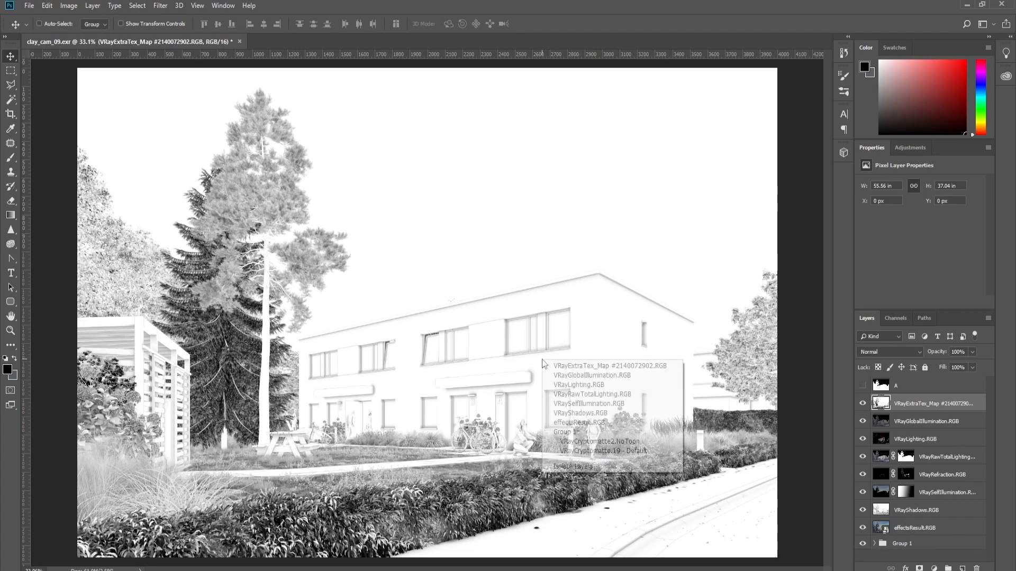
{"action": "left_click", "coordinate": [592, 446]}
{"action": "left_click", "coordinate": [889, 553], "text": "ctrl"}
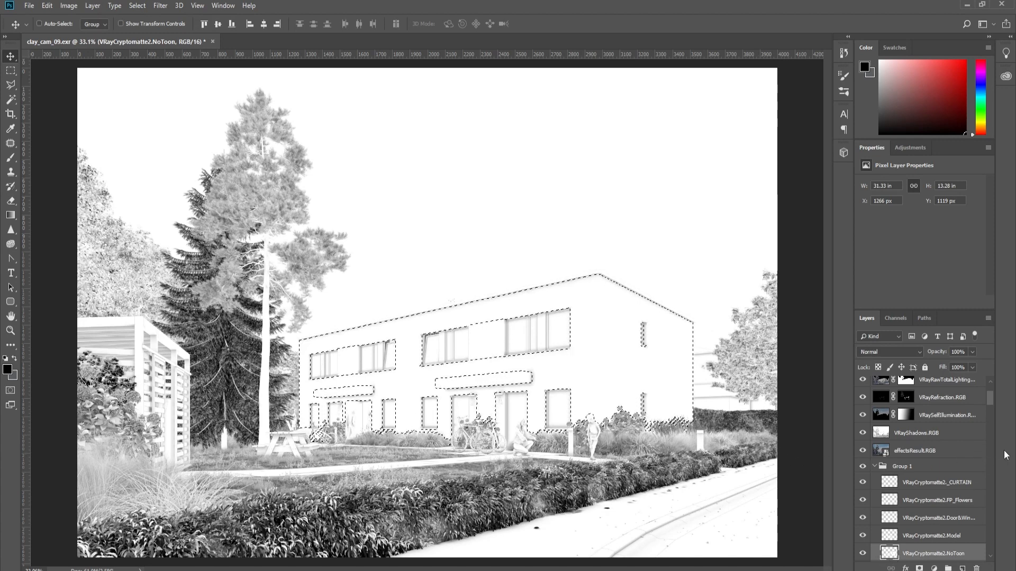
{"action": "scroll", "coordinate": [992, 392], "scroll_direction": "up", "scroll_amount": 3}
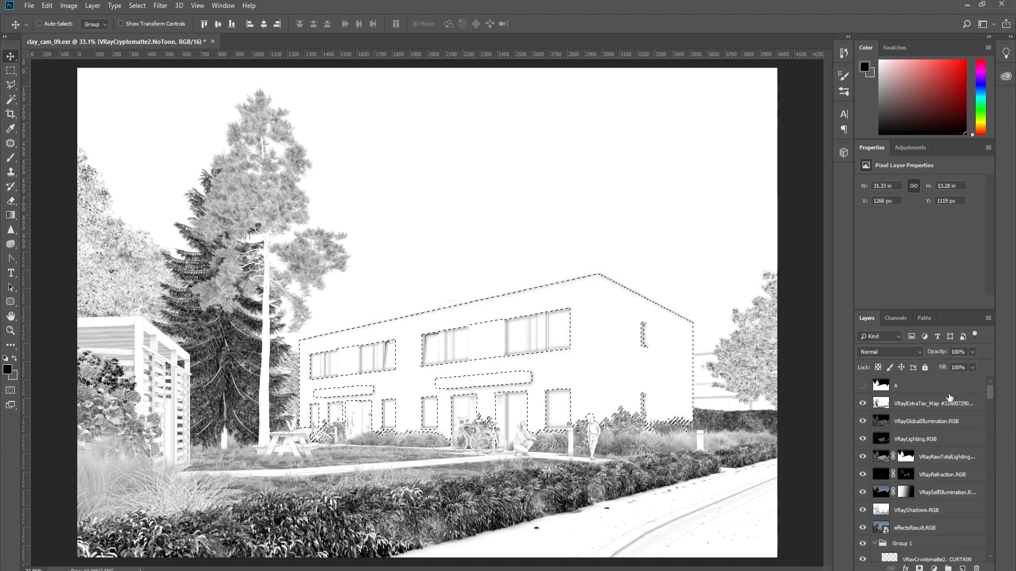
{"action": "left_click", "coordinate": [922, 407]}
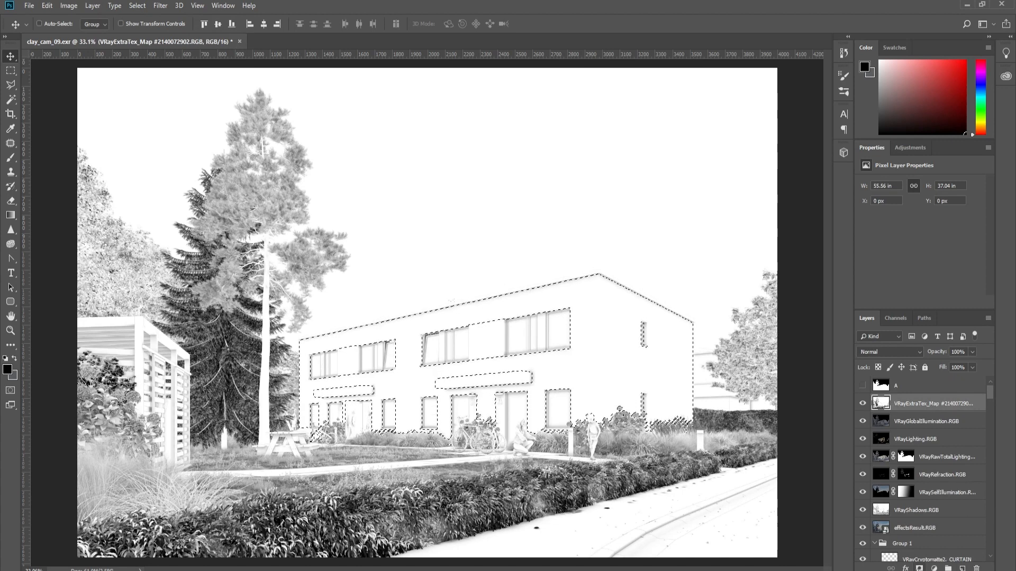
{"action": "left_click", "coordinate": [920, 568]}
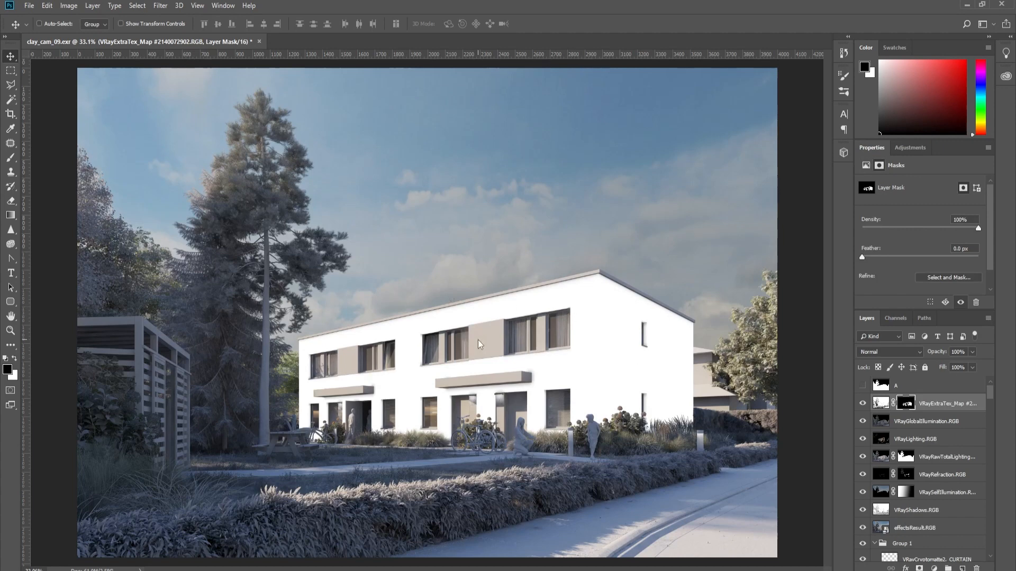
Step: Add the VRayCryptomatte2.Model area to the VRayExtraTex_Map mask by filling its selection with white
{"action": "left_click", "coordinate": [554, 415]}
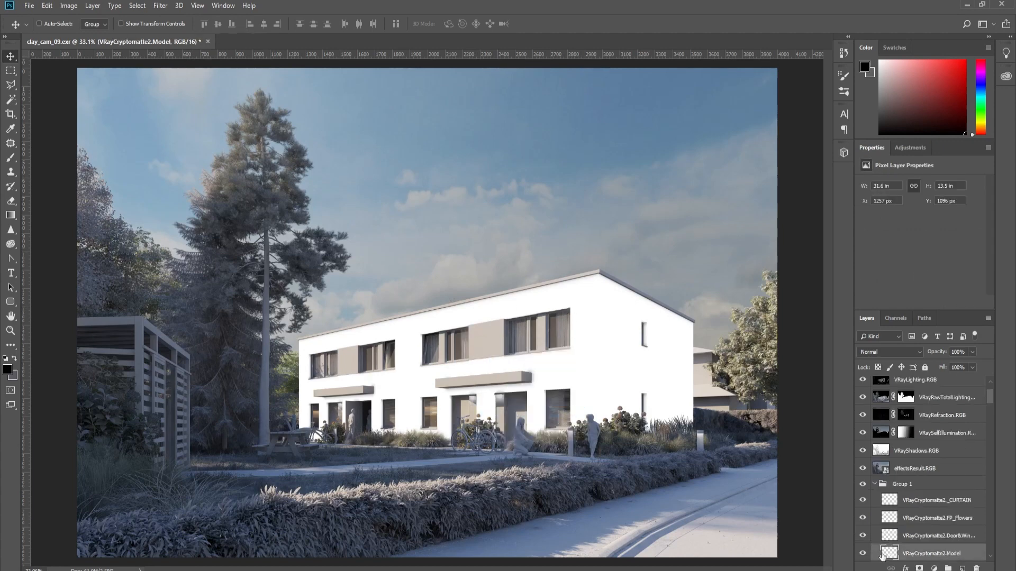
{"action": "left_click", "coordinate": [894, 556], "text": "ctrl"}
{"action": "scroll", "coordinate": [916, 441], "scroll_direction": "up", "scroll_amount": 3}
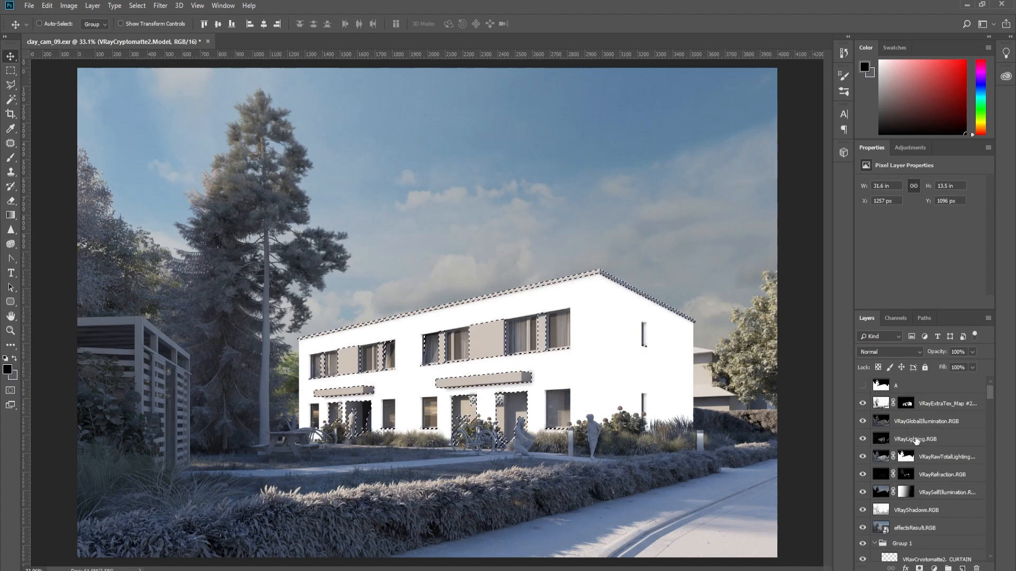
{"action": "left_click", "coordinate": [906, 404]}
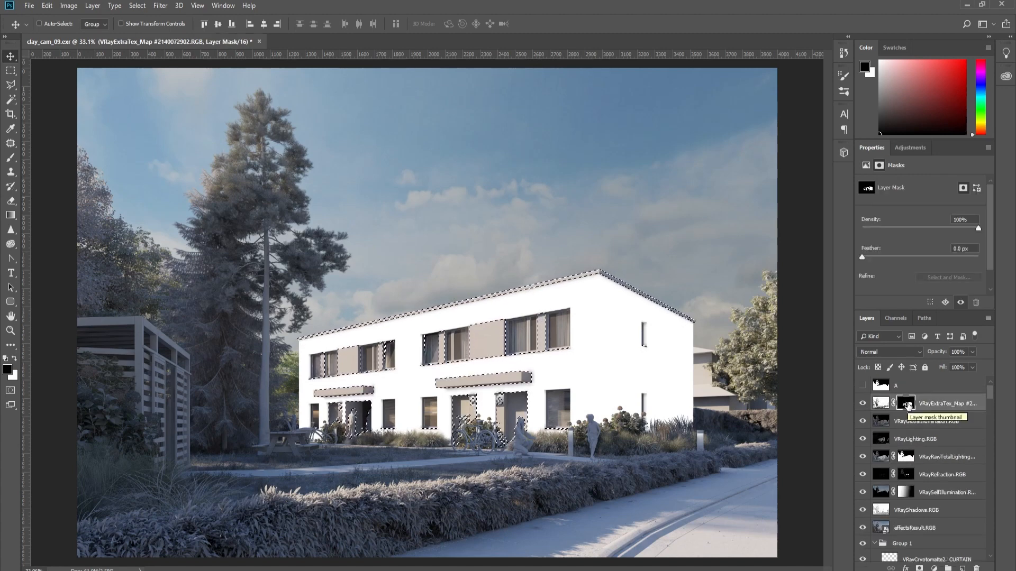
{"action": "key", "text": "ctrl+BackSpace"}
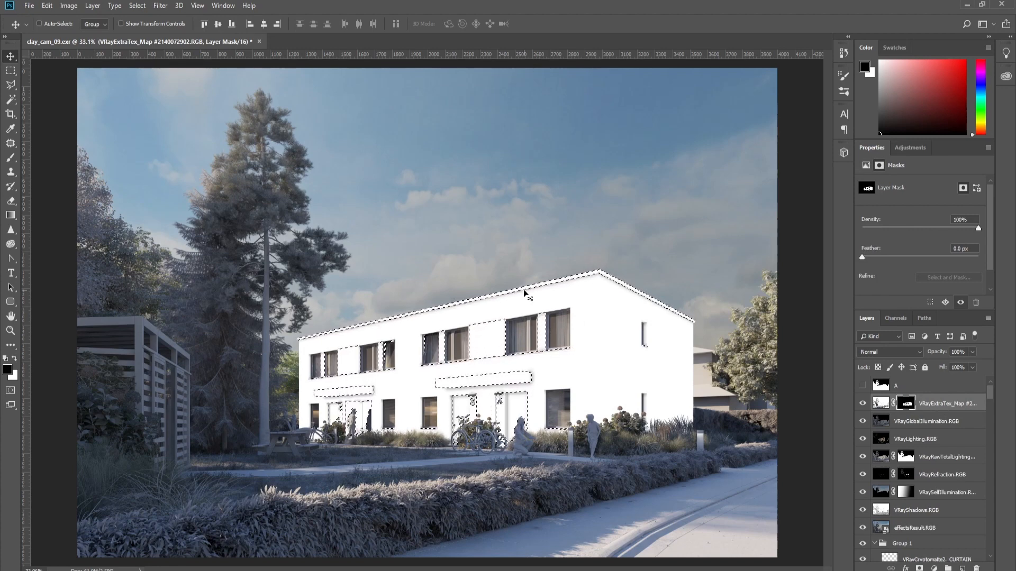
{"action": "left_click", "coordinate": [15, 360]}
{"action": "left_click", "coordinate": [14, 359]}
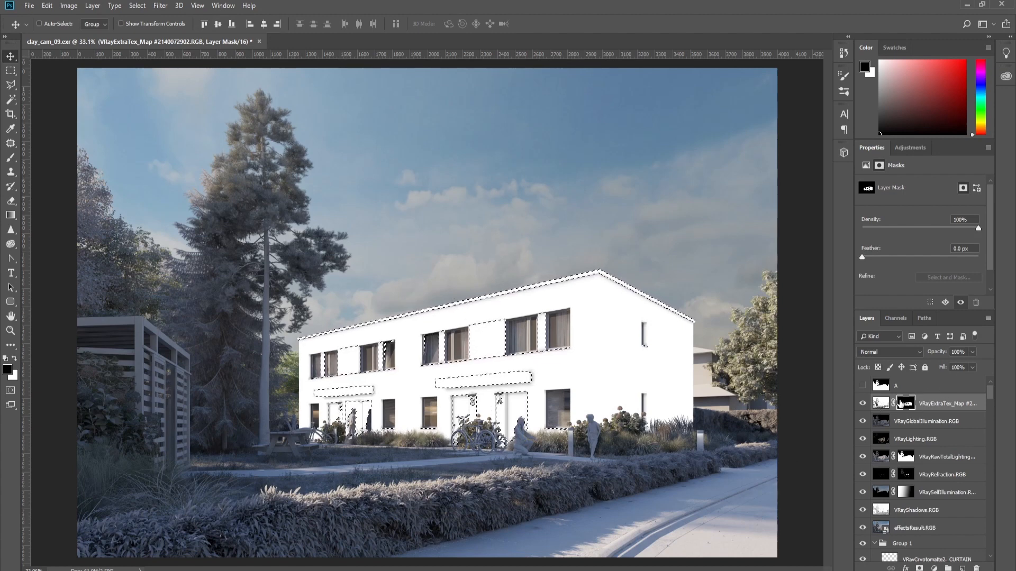
Step: Fill the VRayCryptomatte2.Door&Window area with white in the VRayExtraTex_Map mask and clear the selection
{"action": "right_click", "coordinate": [561, 343]}
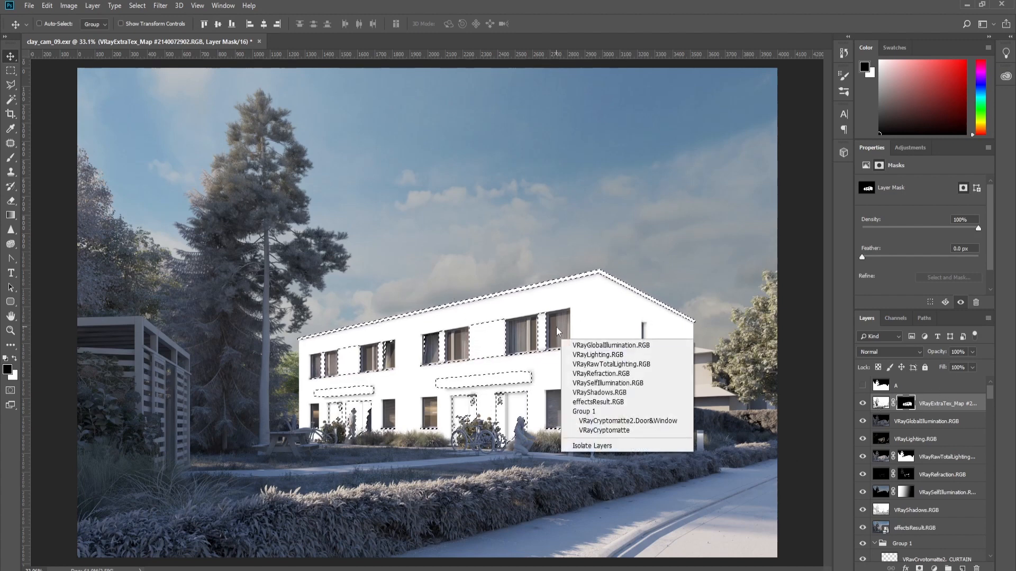
{"action": "left_click", "coordinate": [627, 421]}
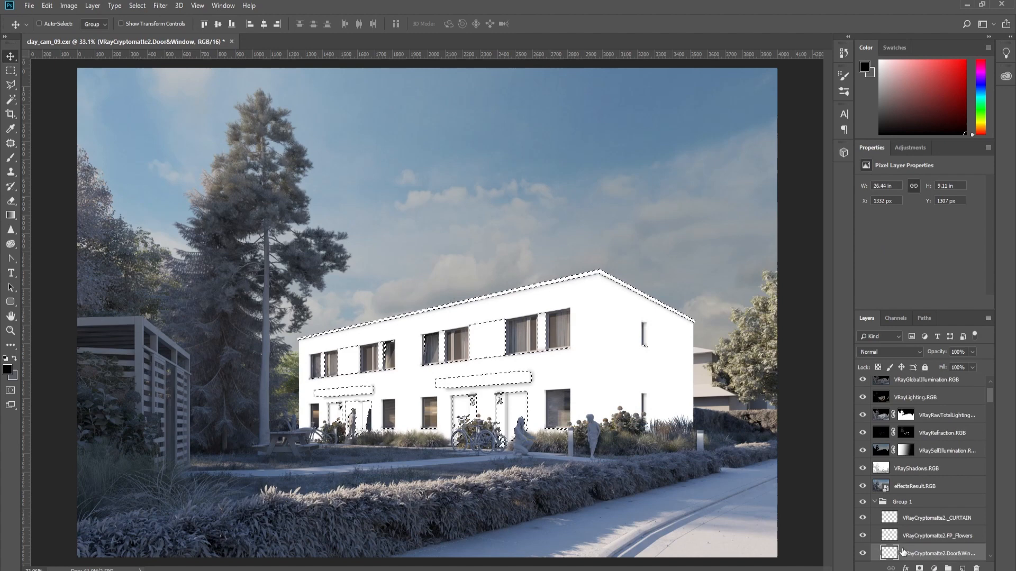
{"action": "scroll", "coordinate": [931, 503], "scroll_direction": "up", "scroll_amount": 3}
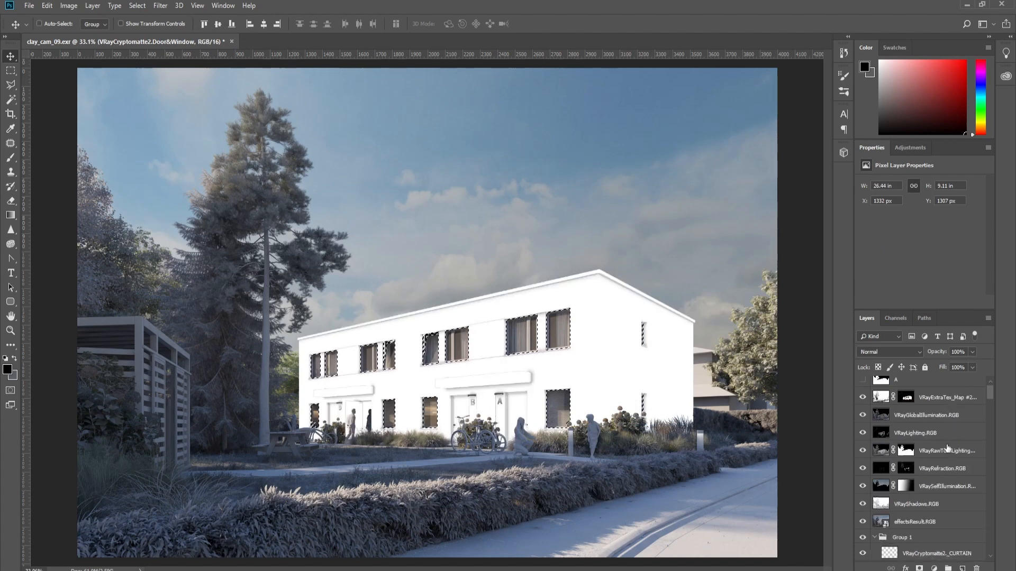
{"action": "left_click", "coordinate": [906, 404]}
{"action": "key", "text": "ctrl+BackSpace"}
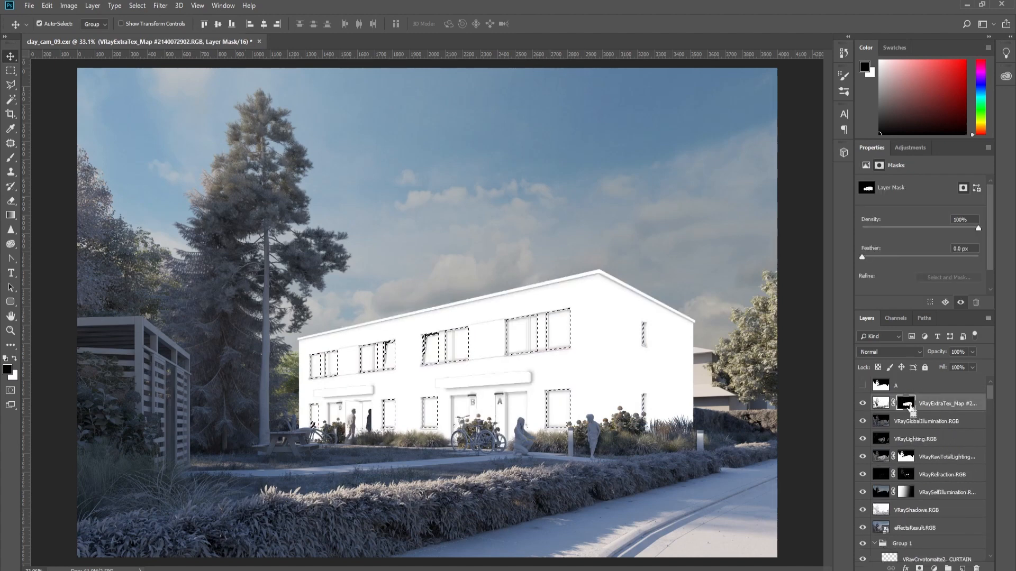
{"action": "key", "text": "ctrl+d"}
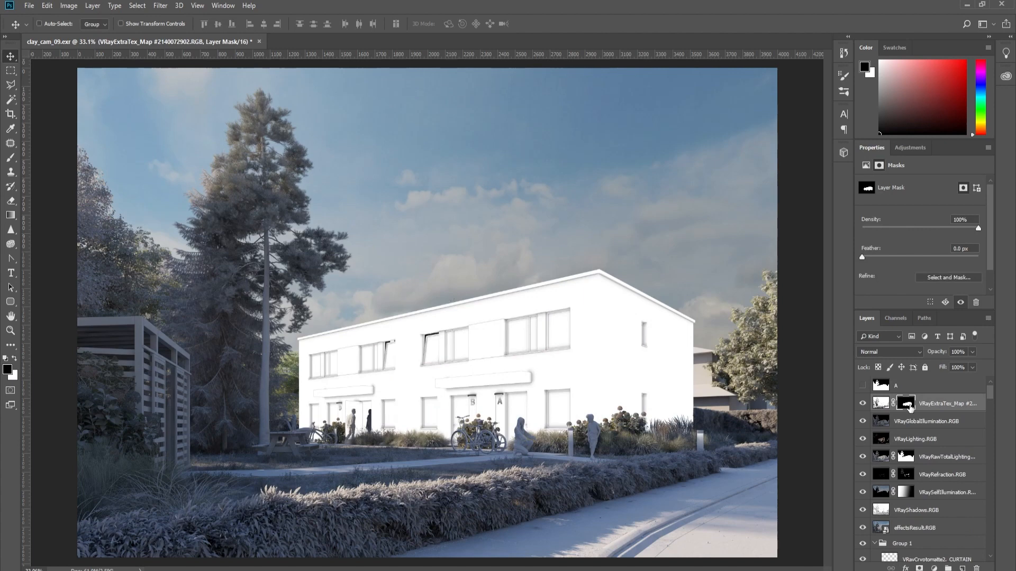
Step: Blend the VRayExtraTex_Map layer's image in Color Burn mode and inspect the facade's windows and canopy up close
{"action": "left_click", "coordinate": [880, 403]}
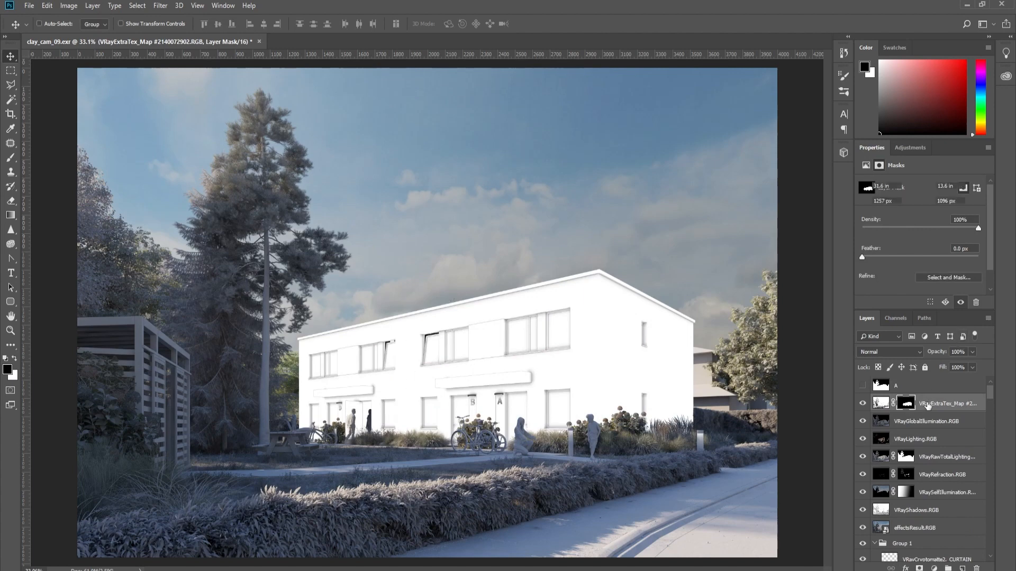
{"action": "left_click", "coordinate": [889, 352]}
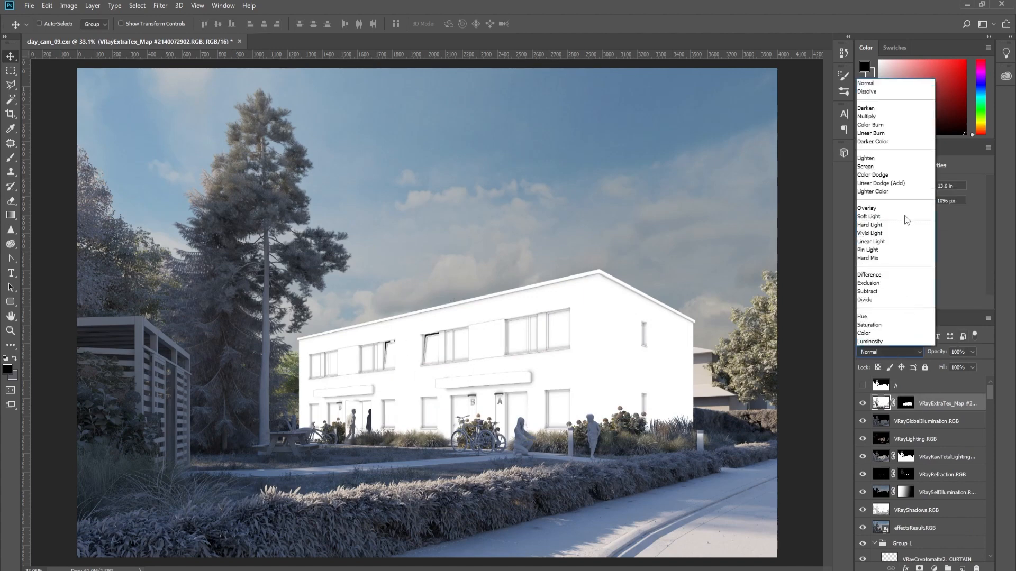
{"action": "left_click", "coordinate": [873, 124]}
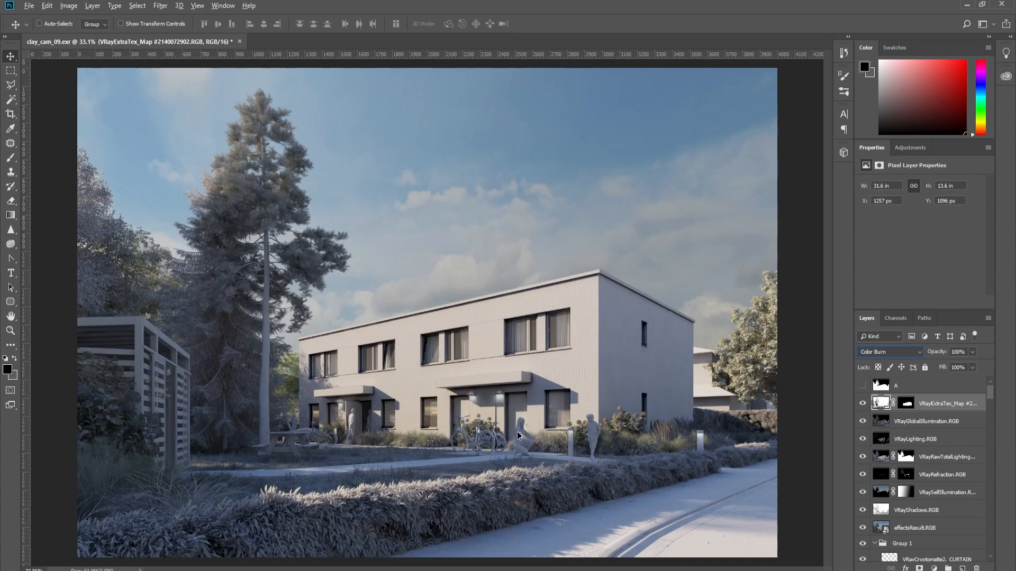
{"action": "scroll", "coordinate": [523, 433], "scroll_direction": "up", "scroll_amount": 3}
{"action": "scroll", "coordinate": [595, 321], "scroll_direction": "up", "scroll_amount": 5}
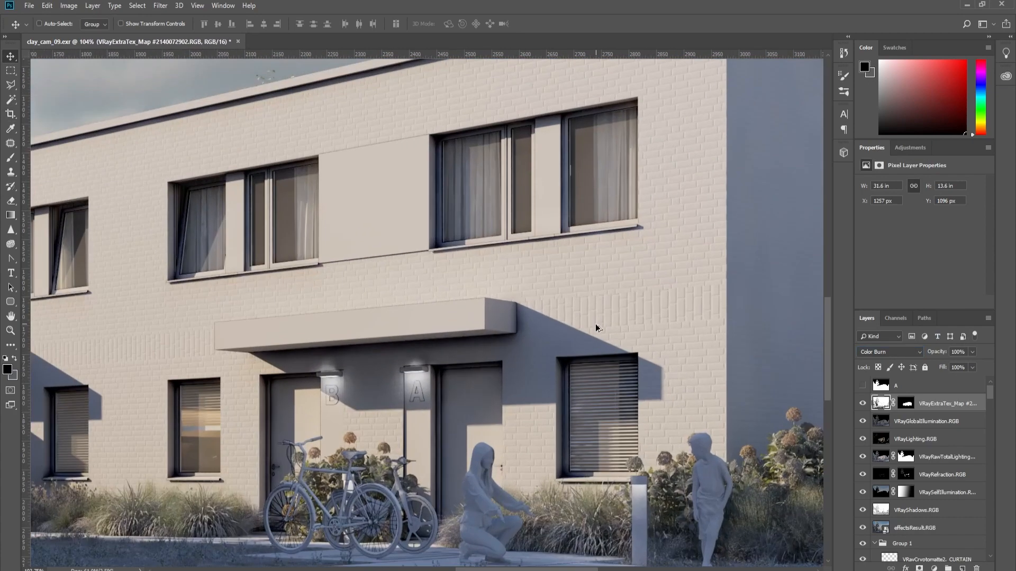
{"action": "scroll", "coordinate": [594, 333], "scroll_direction": "up", "scroll_amount": 1}
{"action": "scroll", "coordinate": [484, 335], "scroll_direction": "down", "scroll_amount": 3}
{"action": "scroll", "coordinate": [483, 334], "scroll_direction": "down", "scroll_amount": 1}
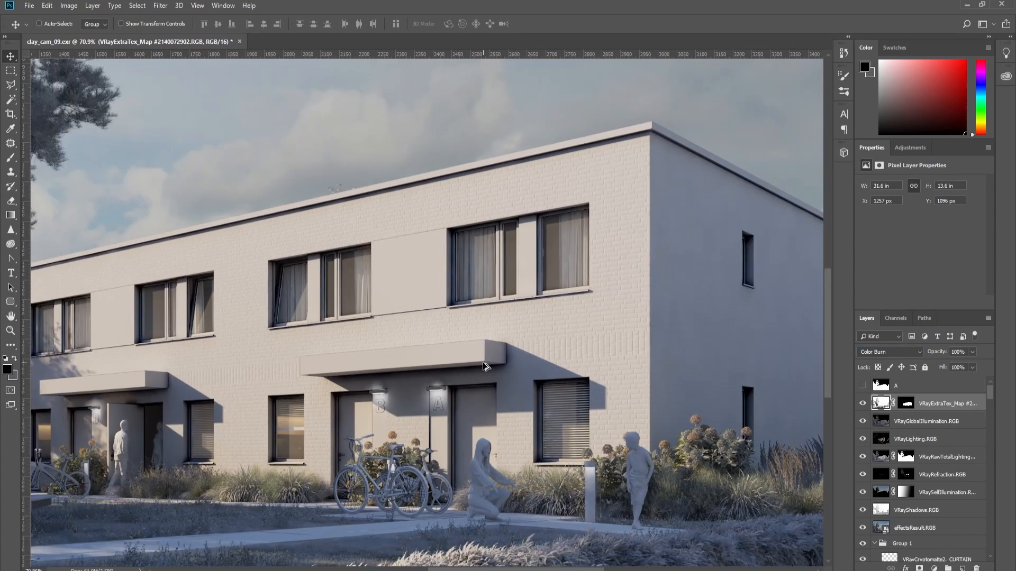
Step: Compare the facade with and without the VRayExtraTex_Map layer and try its opacity at 20%
{"action": "left_click", "coordinate": [862, 403]}
{"action": "left_click", "coordinate": [862, 404]}
{"action": "left_click", "coordinate": [862, 404]}
{"action": "left_click", "coordinate": [862, 404]}
{"action": "left_click", "coordinate": [862, 403]}
{"action": "left_click", "coordinate": [861, 404]}
{"action": "left_click", "coordinate": [957, 352]}
{"action": "type", "text": "20"}
{"action": "key", "text": "Return"}
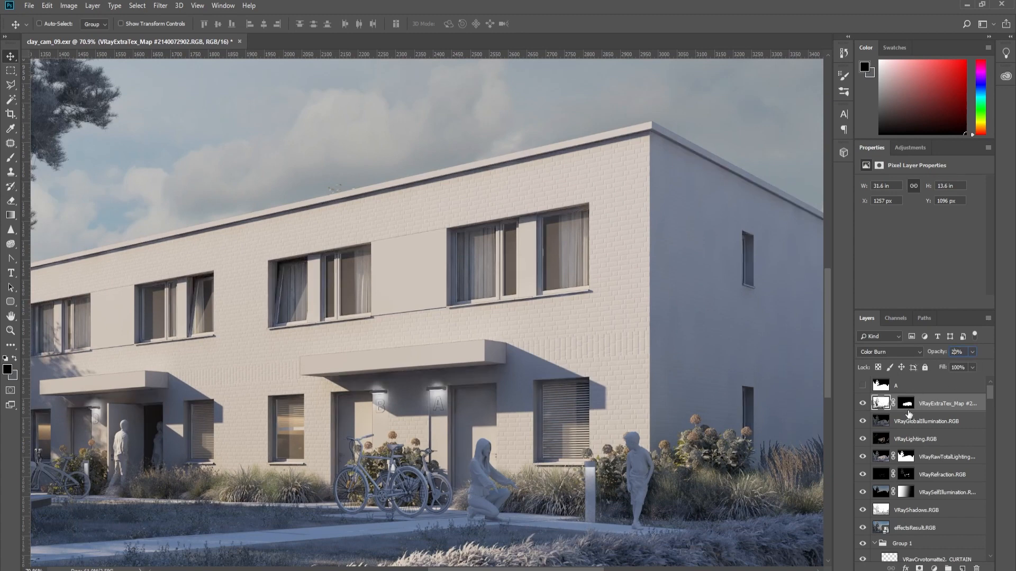
Step: Set the VRayExtraTex_Map layer's opacity to 30% and compare the image with and without the layer
{"action": "left_click", "coordinate": [864, 404]}
{"action": "left_click", "coordinate": [863, 404]}
{"action": "left_click", "coordinate": [864, 404]}
{"action": "left_click", "coordinate": [864, 404]}
{"action": "type", "text": "3"}
{"action": "key", "text": "Return"}
{"action": "left_click", "coordinate": [864, 403]}
{"action": "left_click", "coordinate": [863, 403]}
{"action": "scroll", "coordinate": [556, 379], "scroll_direction": "down", "scroll_amount": 5}
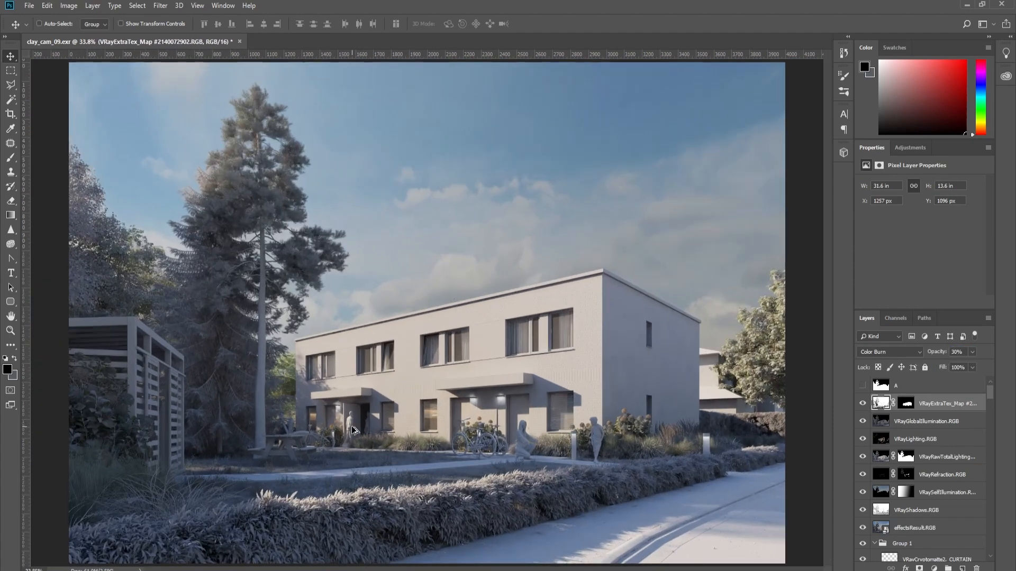
Step: Fill the VRayCryptomatte2.Surrounding area with white in the VRayExtraTex_Map mask and clear the selection
{"action": "right_click", "coordinate": [672, 536]}
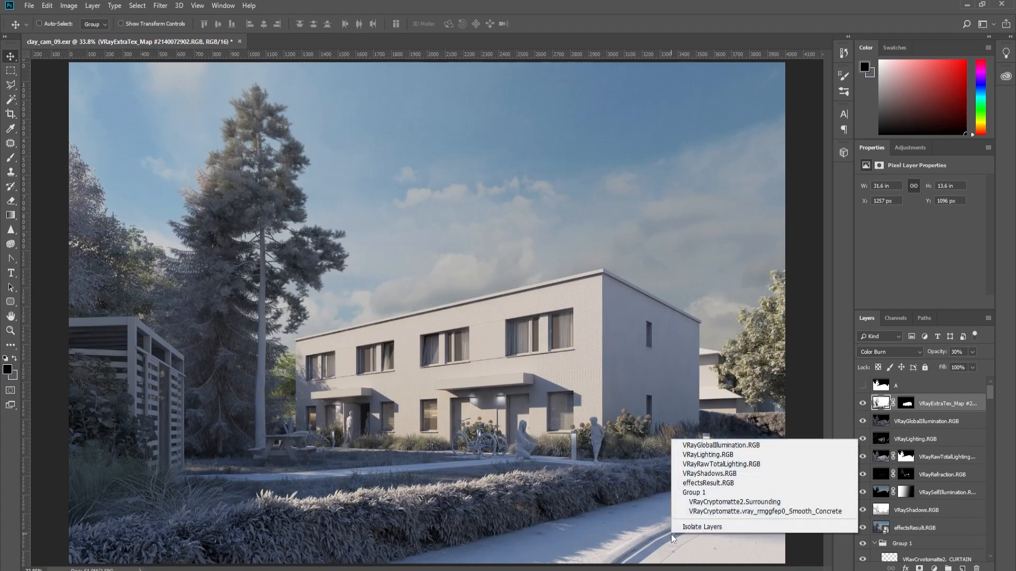
{"action": "left_click", "coordinate": [741, 503]}
{"action": "left_click", "coordinate": [889, 554], "text": "ctrl"}
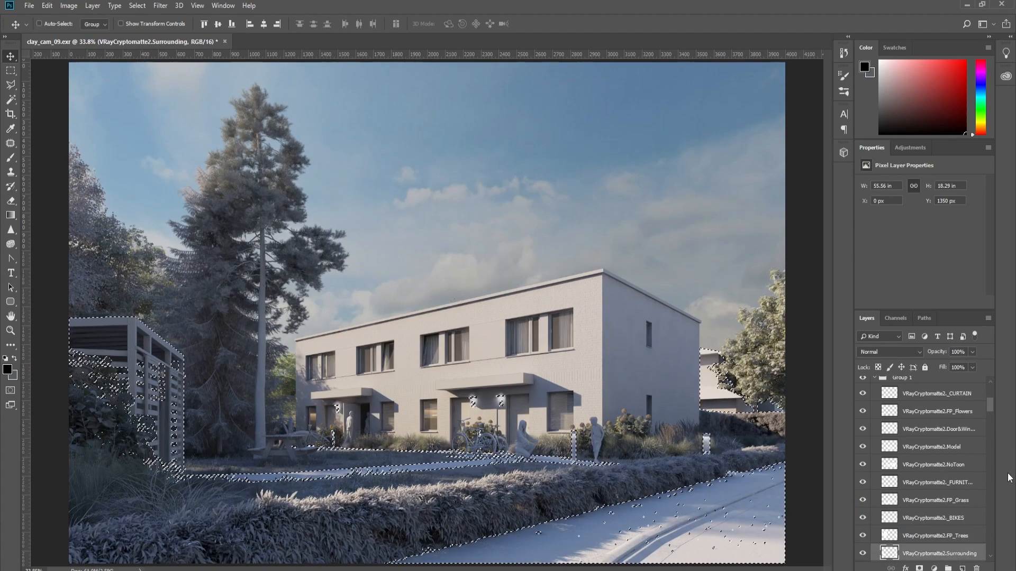
{"action": "left_click_drag", "start_coordinate": [989, 409], "coordinate": [991, 381]}
{"action": "left_click", "coordinate": [906, 405]}
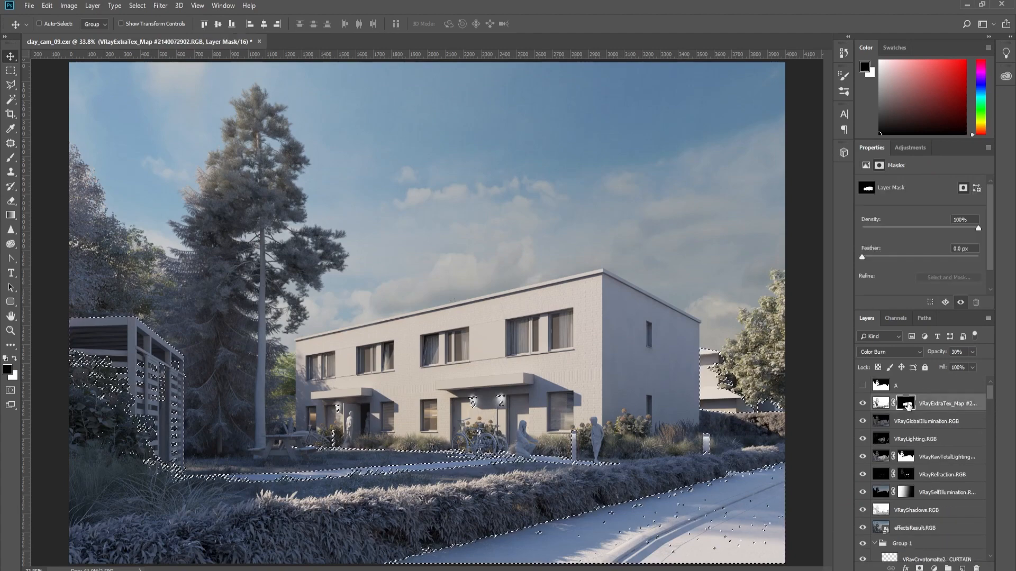
{"action": "key", "text": "ctrl+BackSpace"}
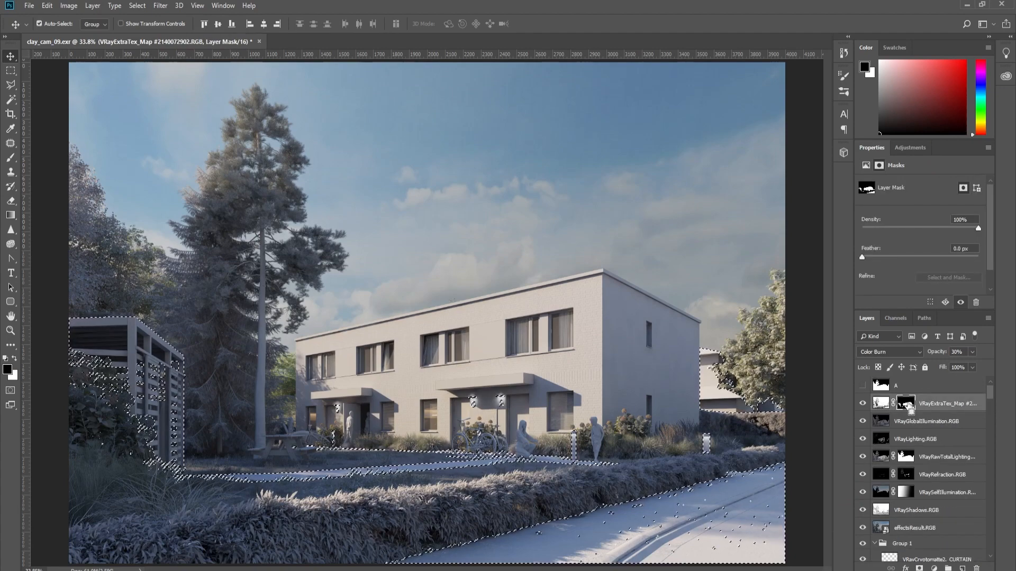
{"action": "key", "text": "ctrl+d"}
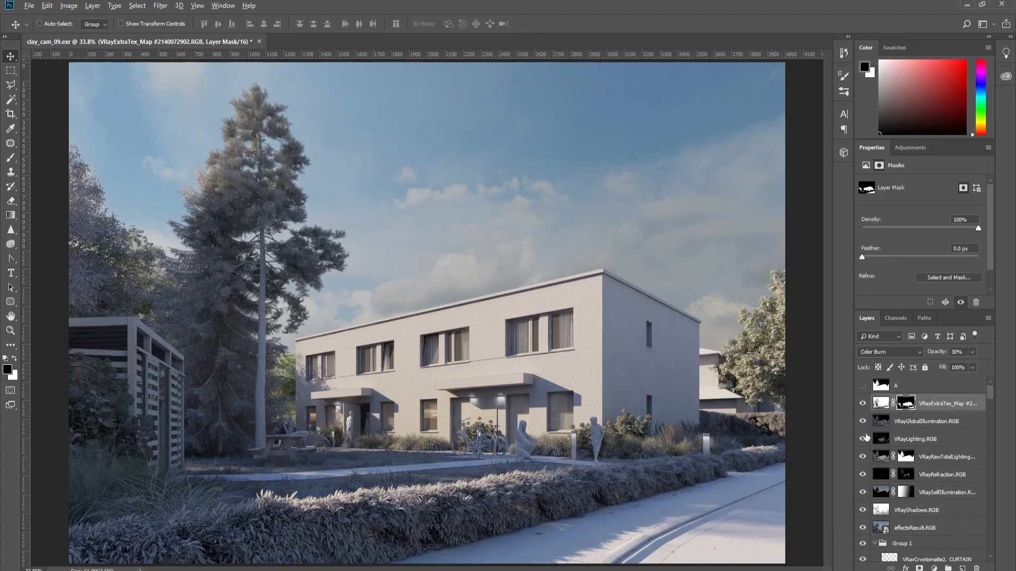
Step: Compare the street, paths and garden lamps with and without the VRayExtraTex_Map layer, up close and in full view
{"action": "scroll", "coordinate": [720, 541], "scroll_direction": "up", "scroll_amount": 4}
{"action": "left_click", "coordinate": [862, 405]}
{"action": "left_click", "coordinate": [863, 405]}
{"action": "left_click", "coordinate": [862, 405]}
{"action": "left_click", "coordinate": [863, 406]}
{"action": "left_click", "coordinate": [862, 406]}
{"action": "left_click", "coordinate": [862, 406]}
{"action": "left_click", "coordinate": [862, 405]}
{"action": "left_click", "coordinate": [862, 405]}
{"action": "scroll", "coordinate": [682, 415], "scroll_direction": "down", "scroll_amount": 1}
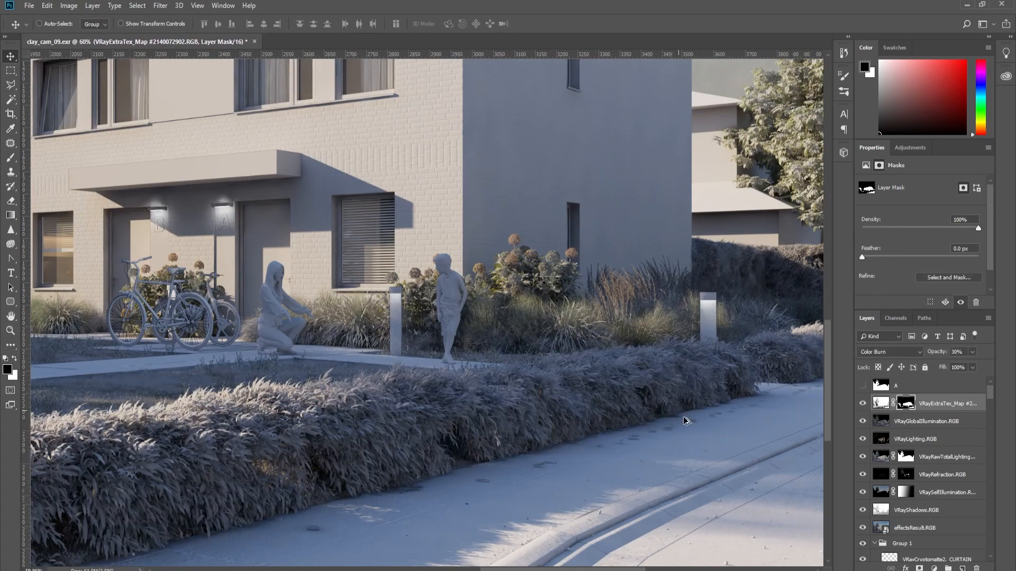
{"action": "scroll", "coordinate": [682, 416], "scroll_direction": "down", "scroll_amount": 2}
{"action": "scroll", "coordinate": [179, 427], "scroll_direction": "down", "scroll_amount": 2}
{"action": "scroll", "coordinate": [175, 438], "scroll_direction": "up", "scroll_amount": 2}
{"action": "scroll", "coordinate": [402, 378], "scroll_direction": "down", "scroll_amount": 3}
{"action": "scroll", "coordinate": [486, 354], "scroll_direction": "down", "scroll_amount": 2}
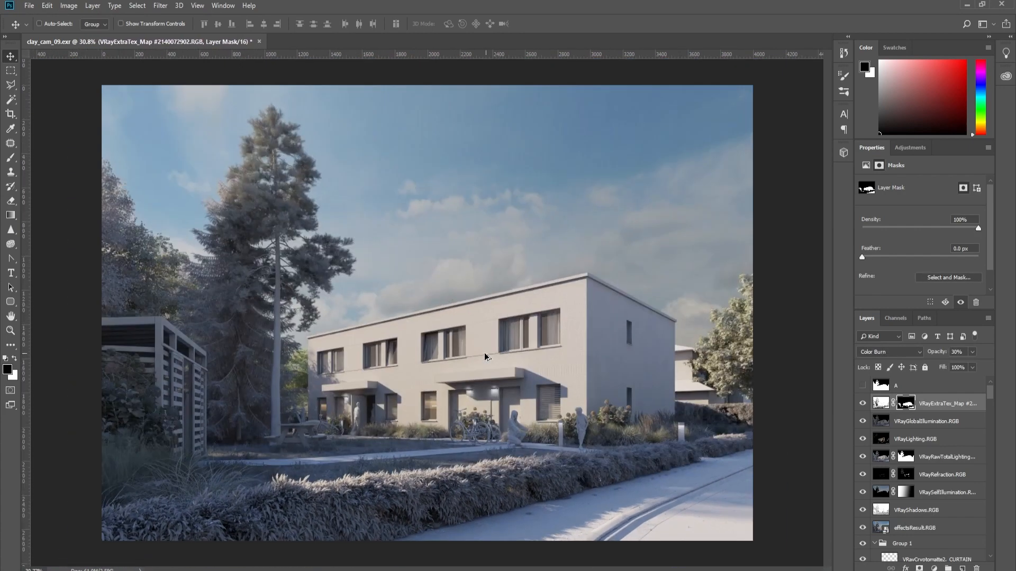
Step: Duplicate the VRayExtraTex_Map layer and replace the copy's mask with one made from the people's cryptomatte outline
{"action": "scroll", "coordinate": [486, 356], "scroll_direction": "up", "scroll_amount": 4}
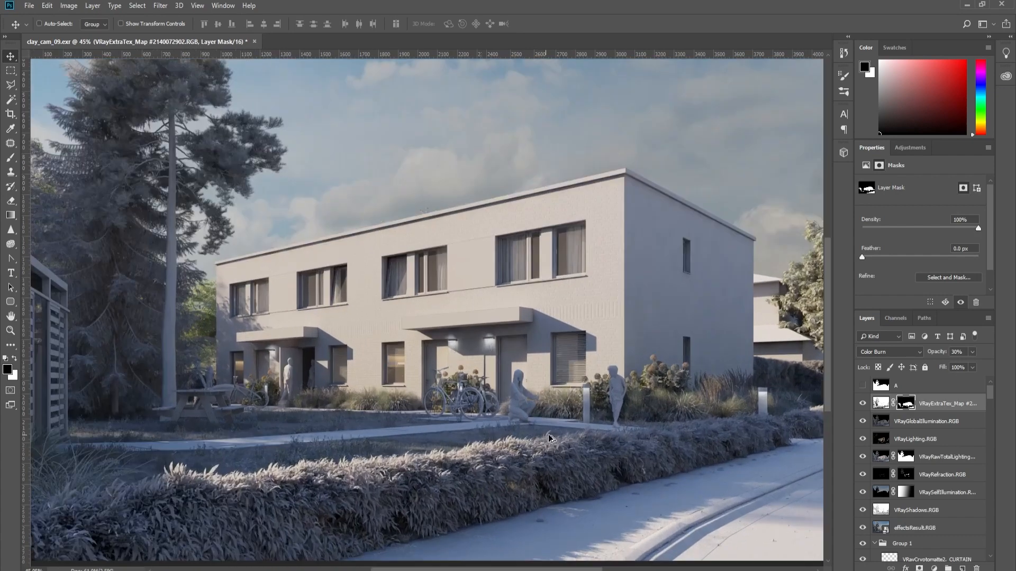
{"action": "scroll", "coordinate": [582, 425], "scroll_direction": "up", "scroll_amount": 10}
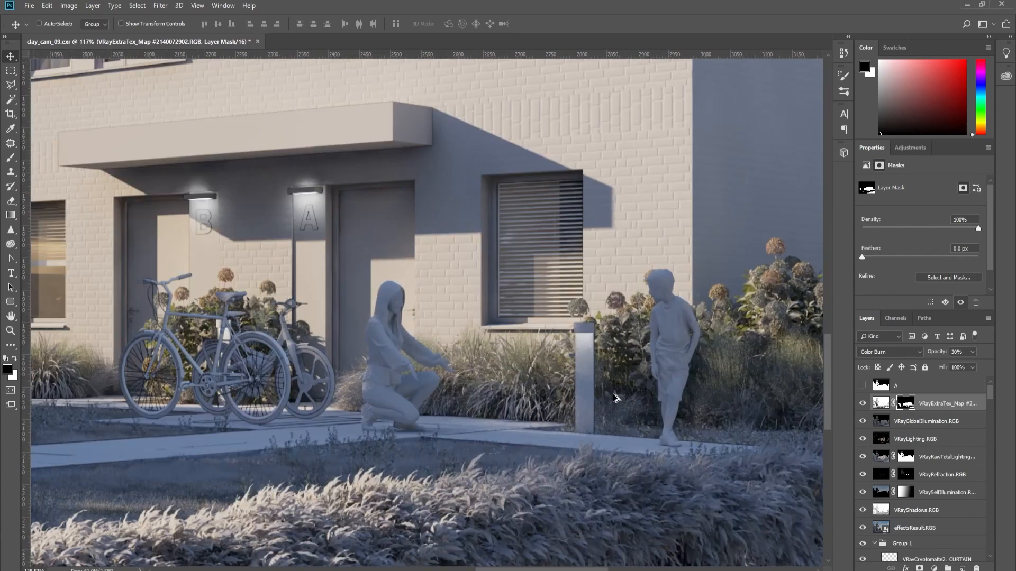
{"action": "right_click", "coordinate": [390, 369]}
{"action": "left_click", "coordinate": [455, 437]}
{"action": "left_click", "coordinate": [890, 556], "text": "ctrl"}
{"action": "mouse_move", "coordinate": [990, 413]}
{"action": "left_mouse_down"}
{"action": "mouse_move", "coordinate": [986, 382]}
{"action": "mouse_move", "coordinate": [955, 415]}
{"action": "mouse_move", "coordinate": [962, 568]}
{"action": "left_mouse_up"}
{"action": "left_click", "coordinate": [954, 405]}
{"action": "left_click", "coordinate": [902, 406]}
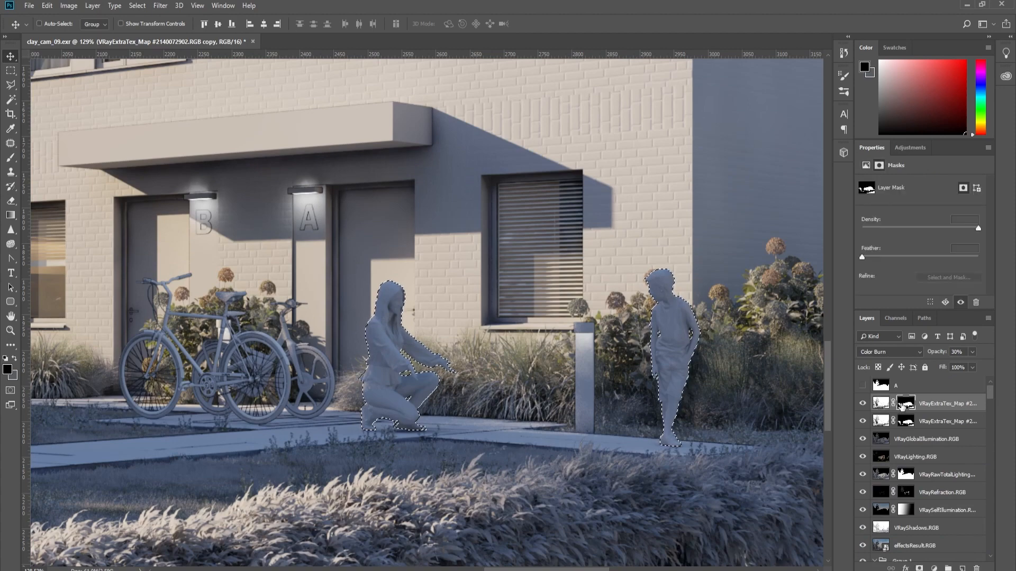
{"action": "right_click", "coordinate": [902, 407]}
{"action": "left_click", "coordinate": [920, 425]}
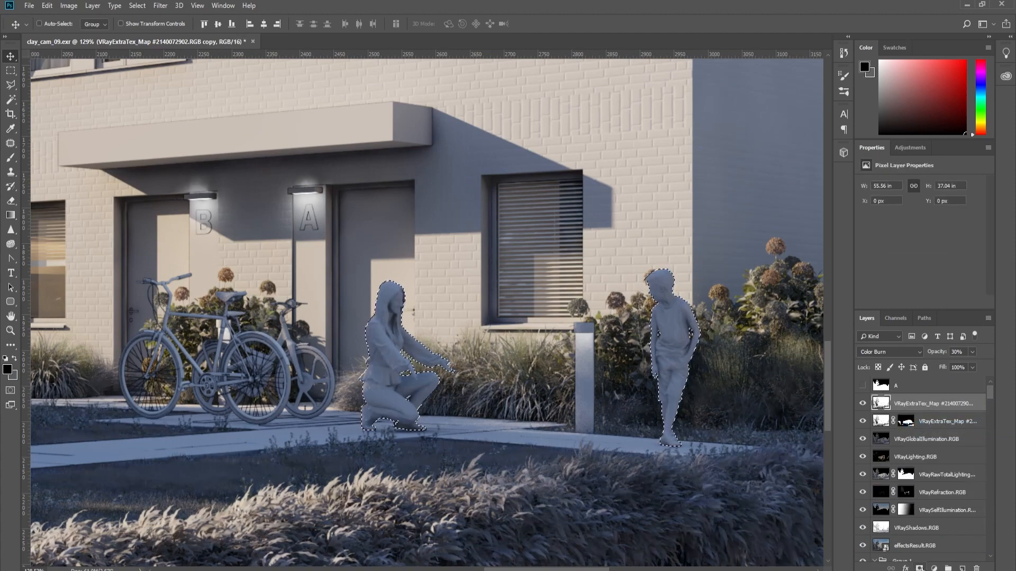
{"action": "left_click", "coordinate": [920, 568]}
{"action": "left_click", "coordinate": [880, 404]}
Step: Compare the people with and without the VRayExtraTex_Map copy, and check the whole scene with its mask temporarily disabled
{"action": "left_click", "coordinate": [863, 405]}
{"action": "left_click", "coordinate": [863, 404]}
{"action": "left_click", "coordinate": [863, 405]}
{"action": "left_click", "coordinate": [863, 405]}
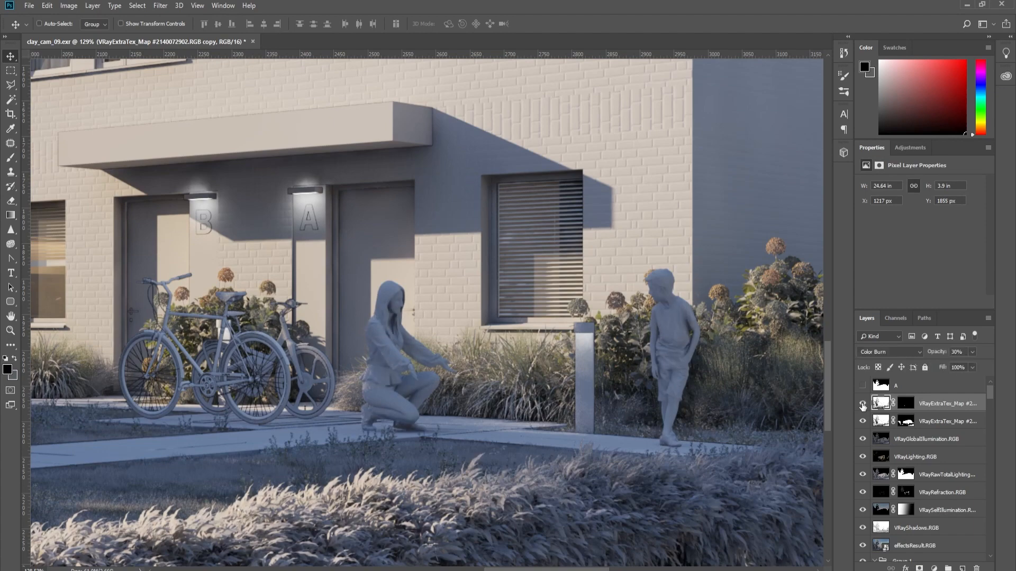
{"action": "left_click", "coordinate": [863, 405]}
{"action": "left_click", "coordinate": [863, 404]}
{"action": "scroll", "coordinate": [682, 385], "scroll_direction": "down", "scroll_amount": 6}
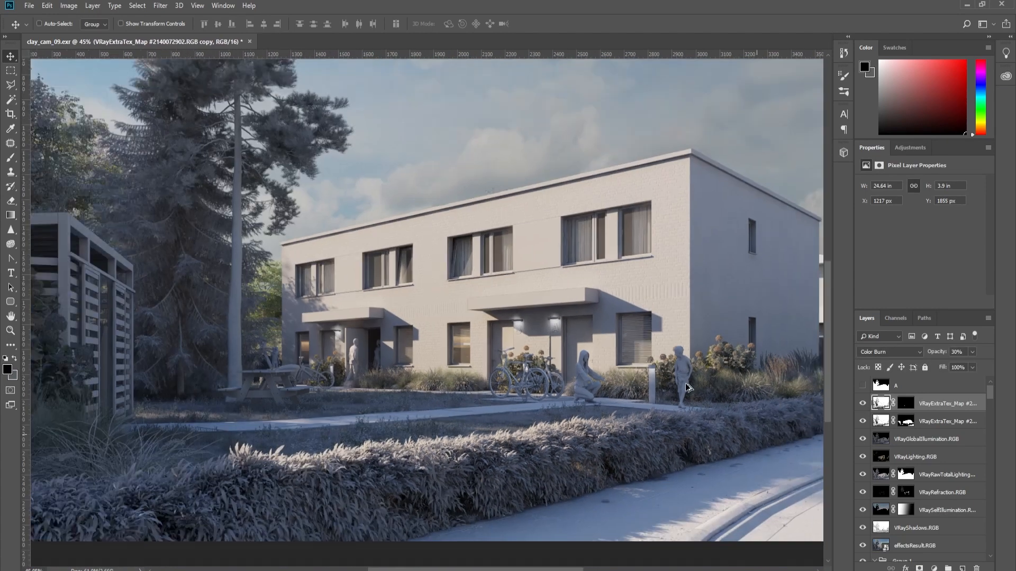
{"action": "scroll", "coordinate": [685, 386], "scroll_direction": "down", "scroll_amount": 1}
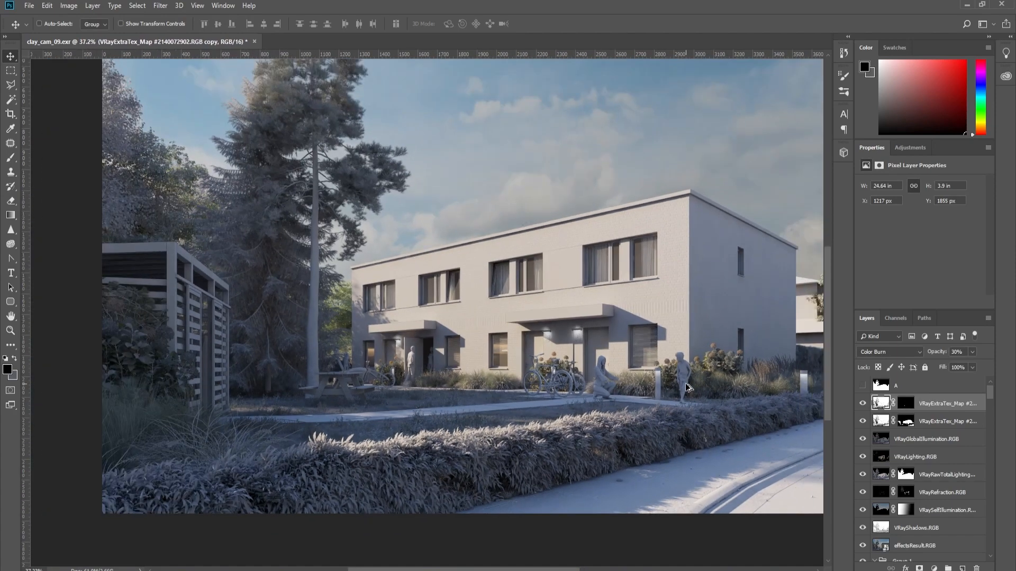
{"action": "left_click", "coordinate": [904, 404], "text": "shift"}
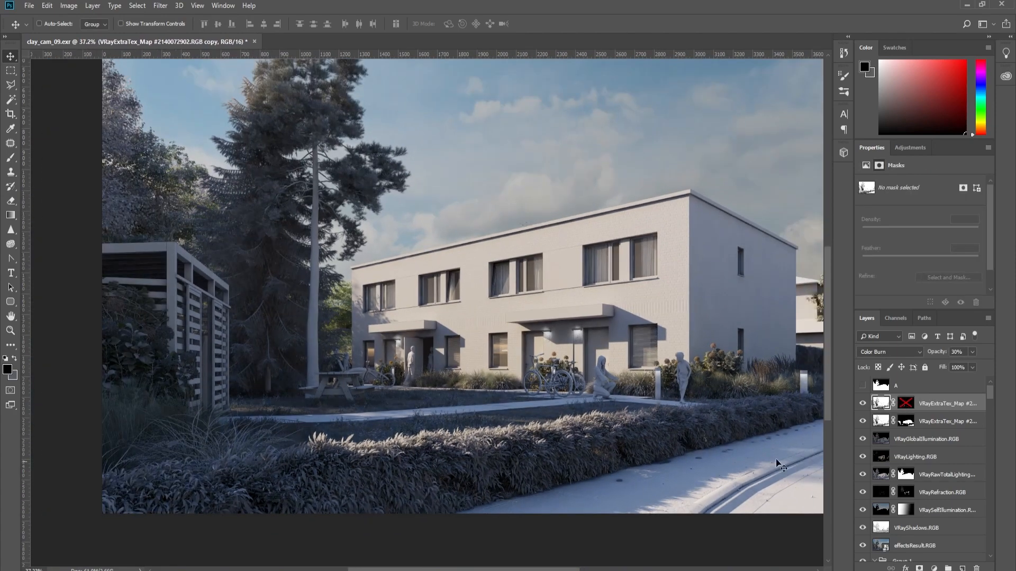
{"action": "scroll", "coordinate": [451, 407], "scroll_direction": "down", "scroll_amount": 1}
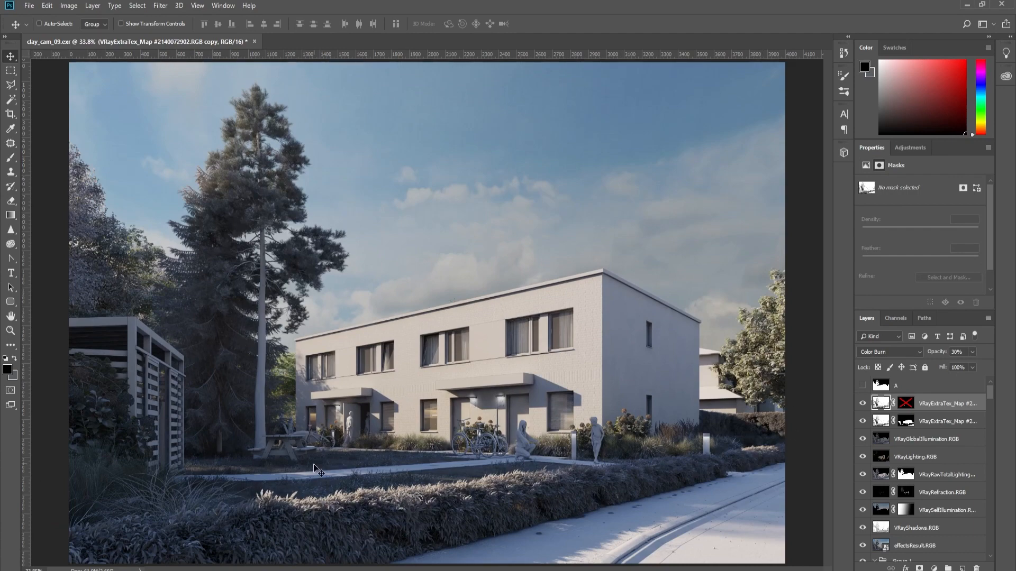
{"action": "left_click", "coordinate": [911, 405], "text": "shift"}
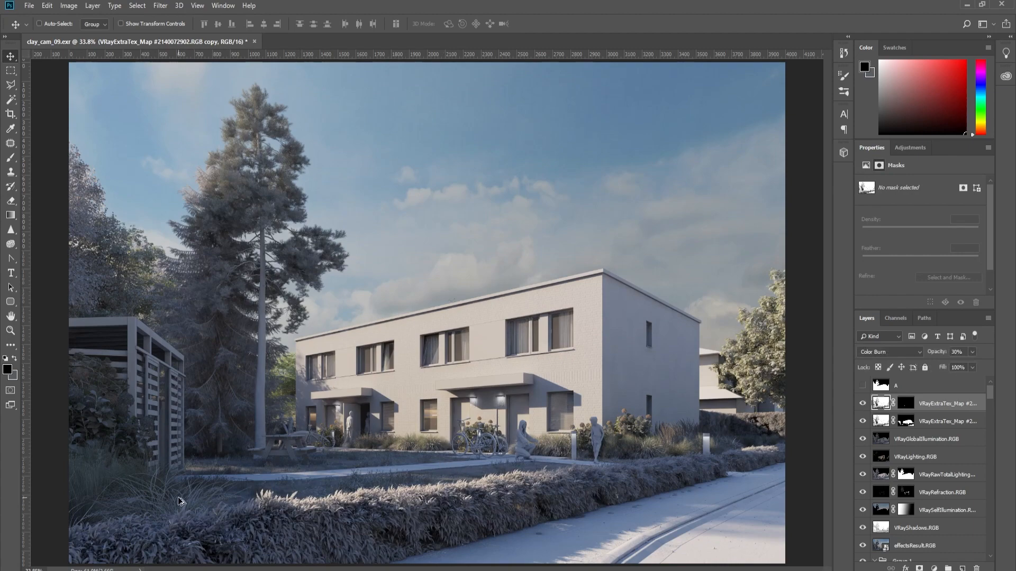
Step: Add the picnic table from VRayCryptomatte2._FURNITURE to the VRayExtraTex_Map copy's mask in white and clear the selection
{"action": "scroll", "coordinate": [178, 497], "scroll_direction": "up", "scroll_amount": 10}
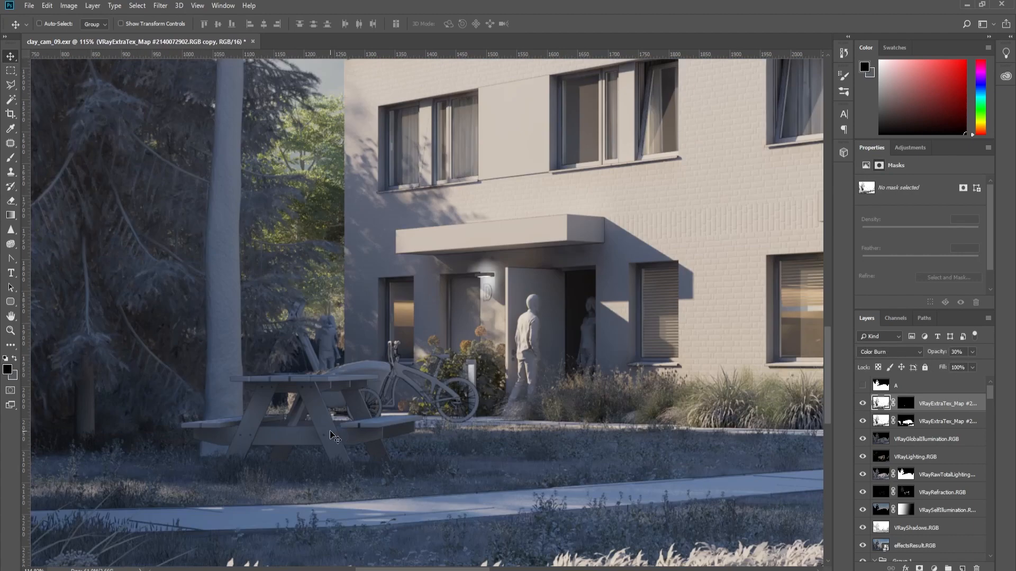
{"action": "right_click", "coordinate": [335, 434]}
{"action": "left_click", "coordinate": [417, 509]}
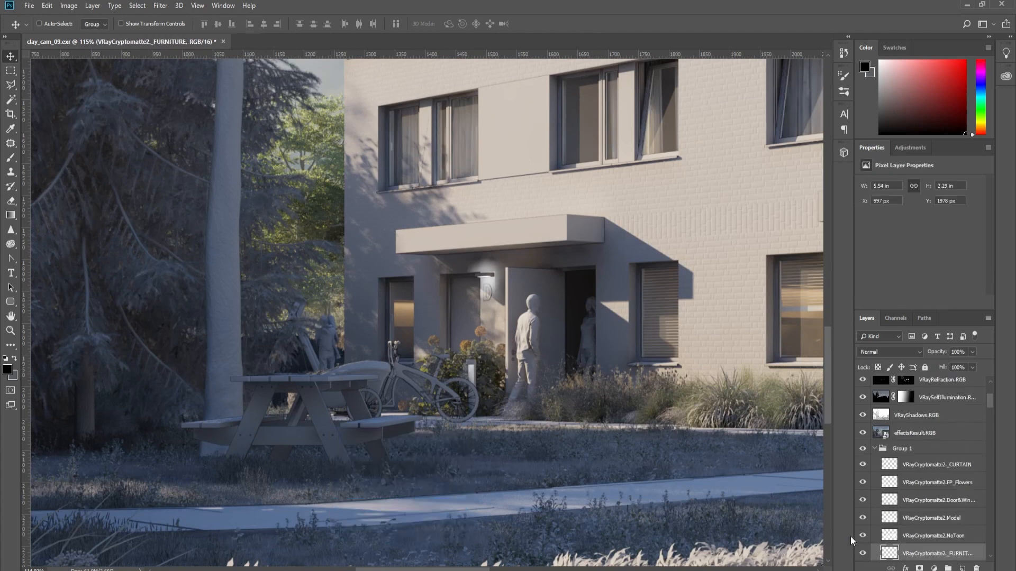
{"action": "left_click", "coordinate": [894, 554], "text": "ctrl"}
{"action": "scroll", "coordinate": [899, 476], "scroll_direction": "up", "scroll_amount": 5}
{"action": "left_click", "coordinate": [904, 404]}
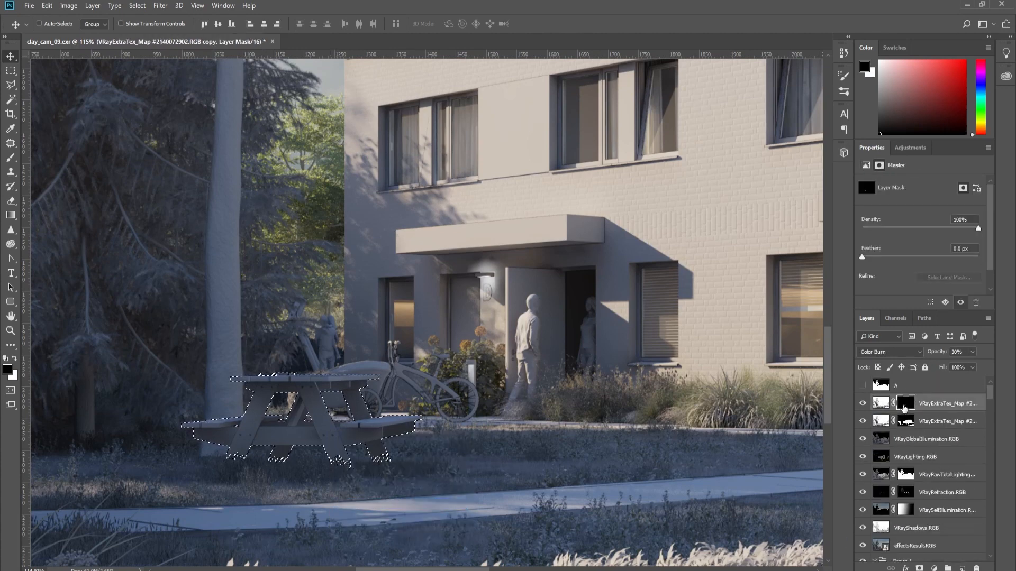
{"action": "key", "text": "ctrl+d"}
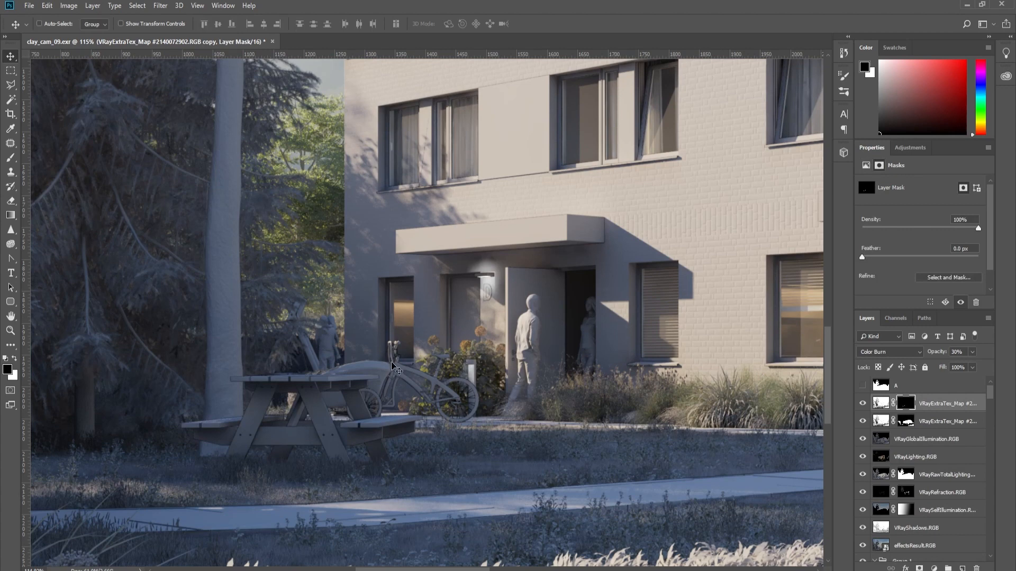
Step: Fill the VRayCryptomatte2._BIKES area with white in the VRayExtraTex_Map copy's mask and clear the selection
{"action": "right_click", "coordinate": [399, 370]}
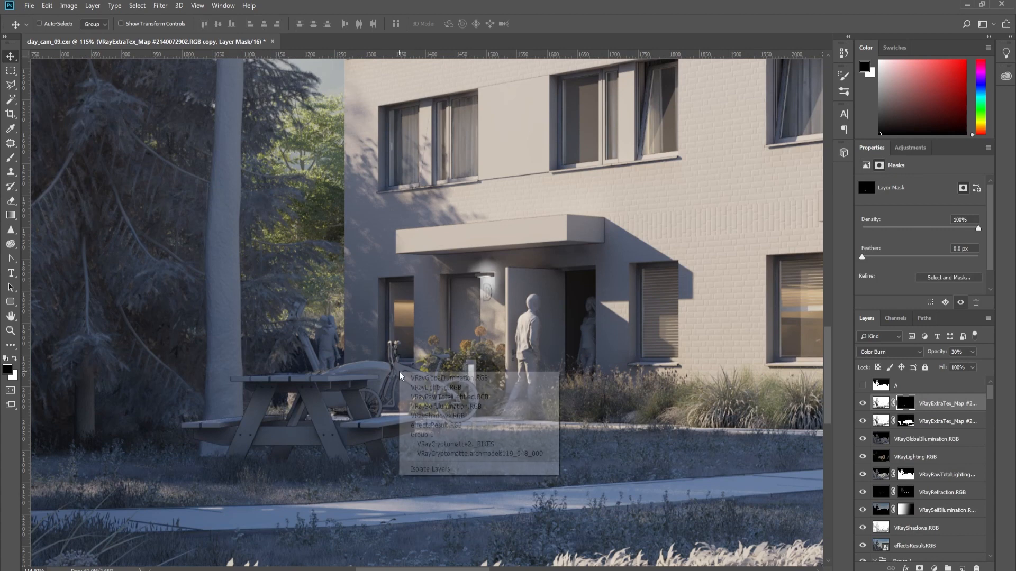
{"action": "left_click", "coordinate": [478, 445]}
{"action": "left_click", "coordinate": [894, 554], "text": "ctrl"}
{"action": "scroll", "coordinate": [897, 529], "scroll_direction": "up", "scroll_amount": 5}
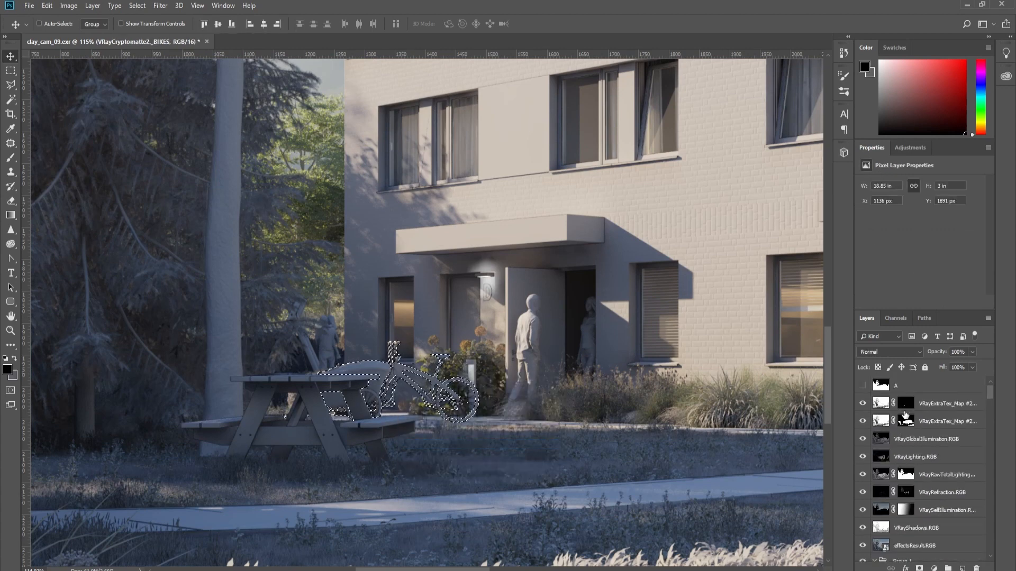
{"action": "left_click", "coordinate": [906, 404]}
{"action": "key", "text": "ctrl+BackSpace"}
{"action": "key", "text": "ctrl+d"}
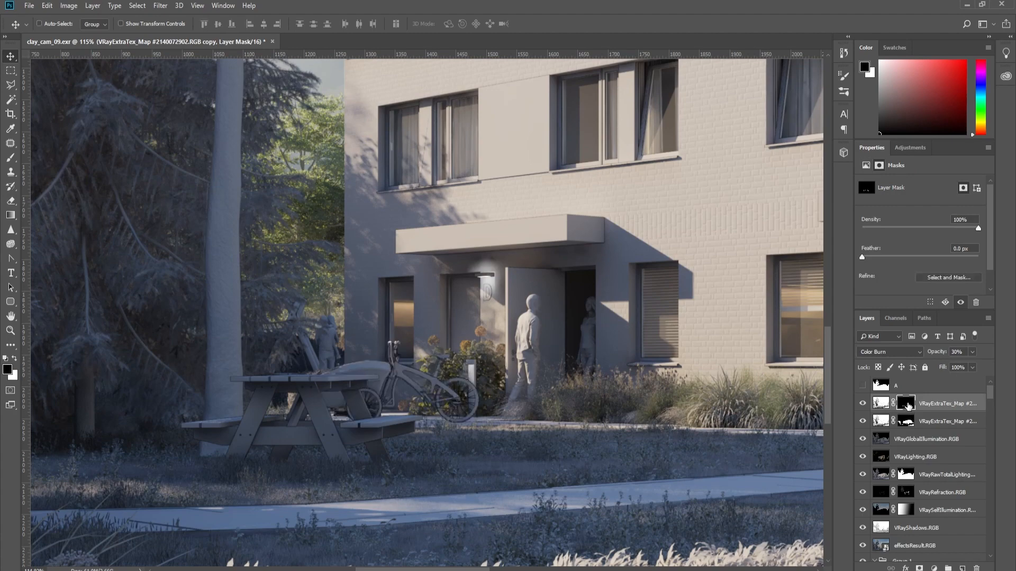
Step: Compare the bicycles by the entrance with and without the VRayExtraTex_Map copy, and review the whole image
{"action": "scroll", "coordinate": [333, 317], "scroll_direction": "down", "scroll_amount": 6}
{"action": "scroll", "coordinate": [605, 347], "scroll_direction": "up", "scroll_amount": 9}
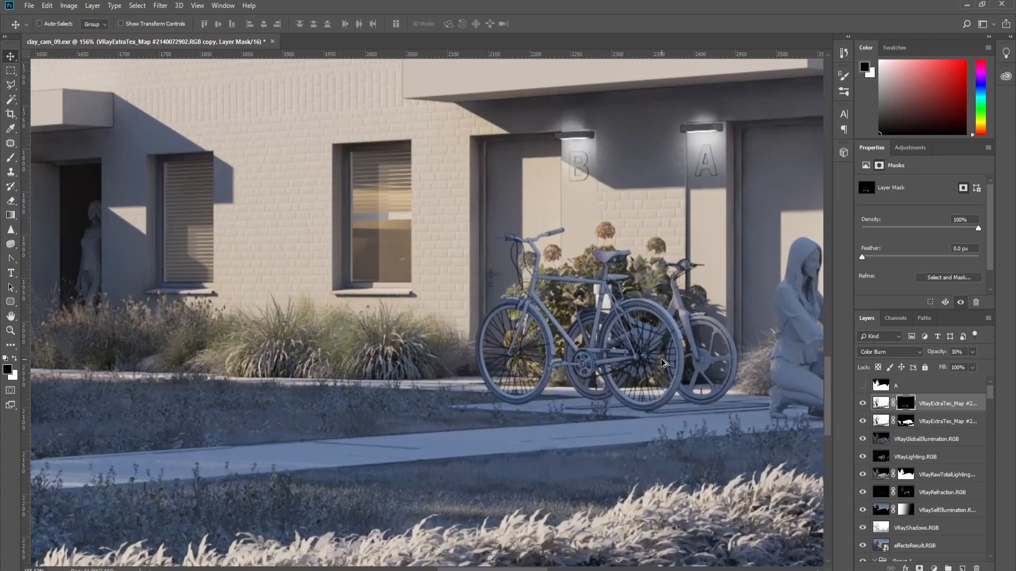
{"action": "scroll", "coordinate": [663, 363], "scroll_direction": "up", "scroll_amount": 1}
{"action": "left_click", "coordinate": [863, 404]}
{"action": "left_click", "coordinate": [863, 403]}
{"action": "left_click", "coordinate": [862, 404]}
{"action": "left_click", "coordinate": [862, 404]}
{"action": "scroll", "coordinate": [516, 310], "scroll_direction": "down", "scroll_amount": 4}
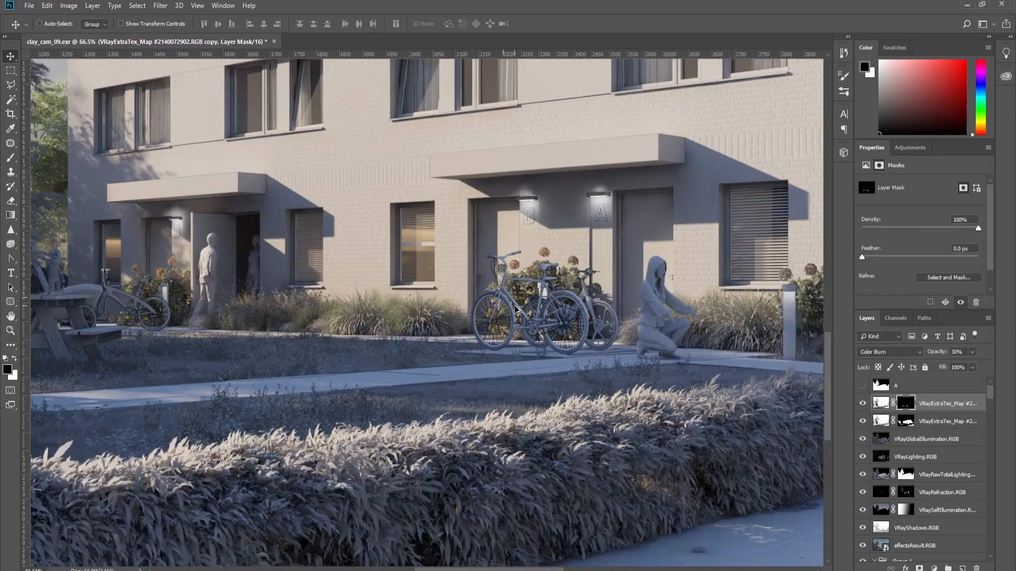
{"action": "scroll", "coordinate": [517, 310], "scroll_direction": "down", "scroll_amount": 5}
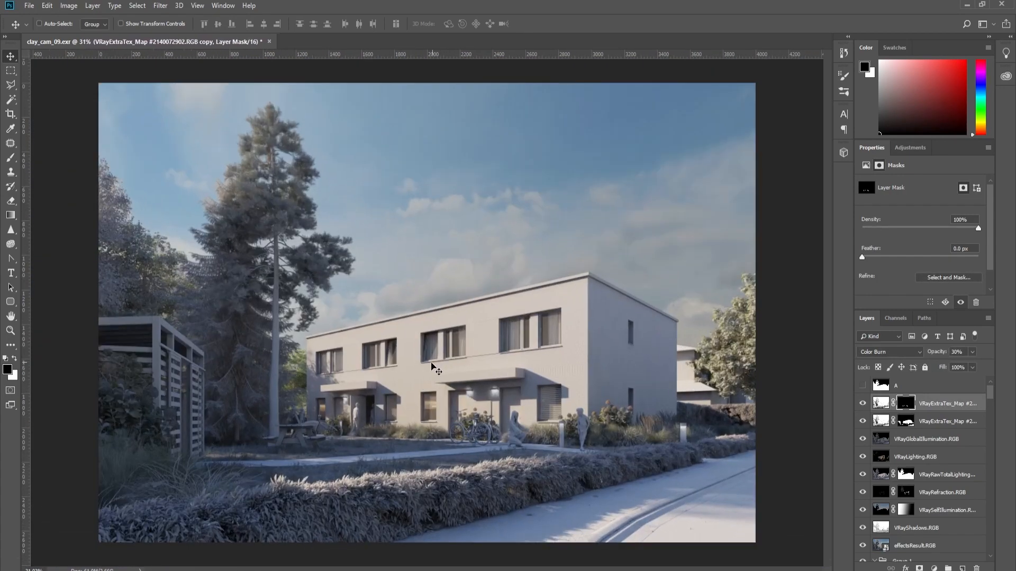
{"action": "scroll", "coordinate": [377, 403], "scroll_direction": "up", "scroll_amount": 1}
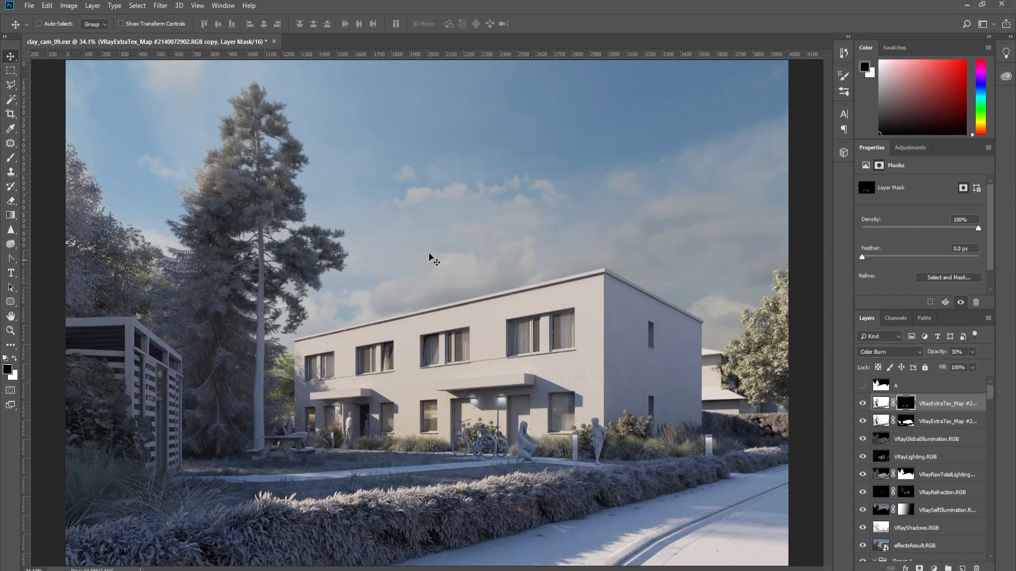
Step: Stamp all visible layers into a new layer above the VRayExtraTex_Map copy and open it in the Camera Raw Filter
{"action": "left_click", "coordinate": [938, 410]}
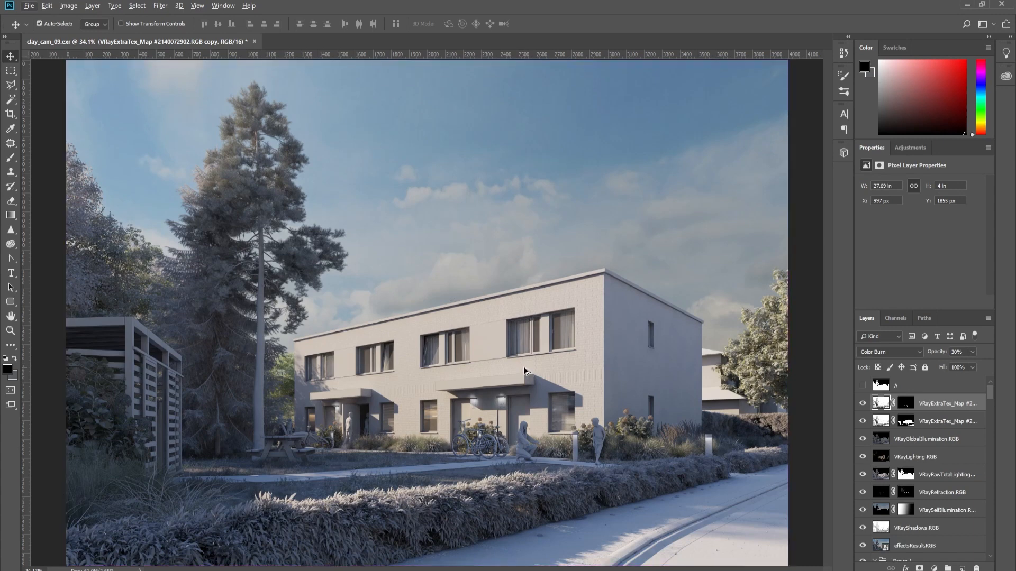
{"action": "key", "text": "ctrl+shift+alt+e"}
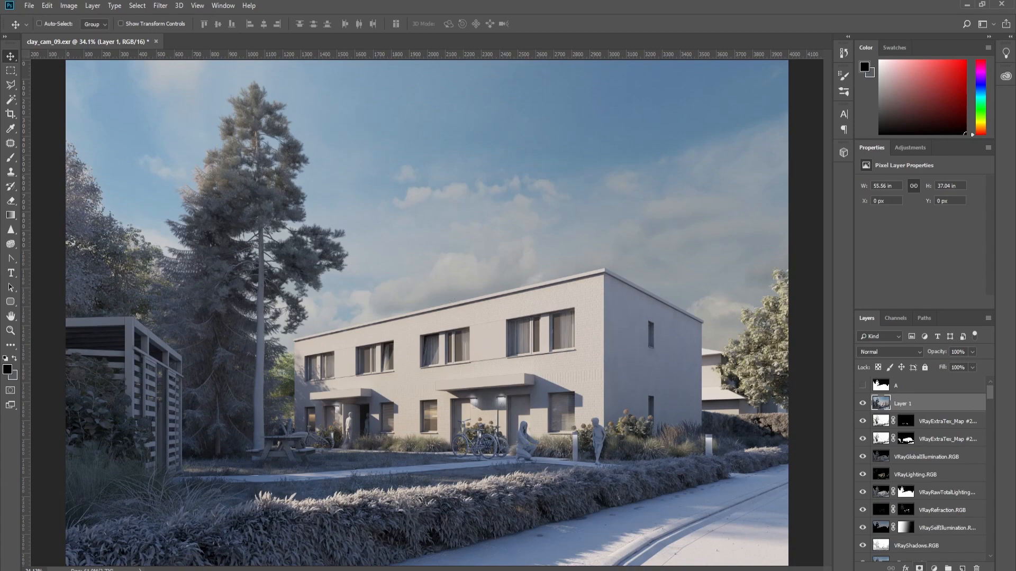
{"action": "scroll", "coordinate": [572, 364], "scroll_direction": "down", "scroll_amount": 2}
{"action": "scroll", "coordinate": [286, 397], "scroll_direction": "up", "scroll_amount": 1}
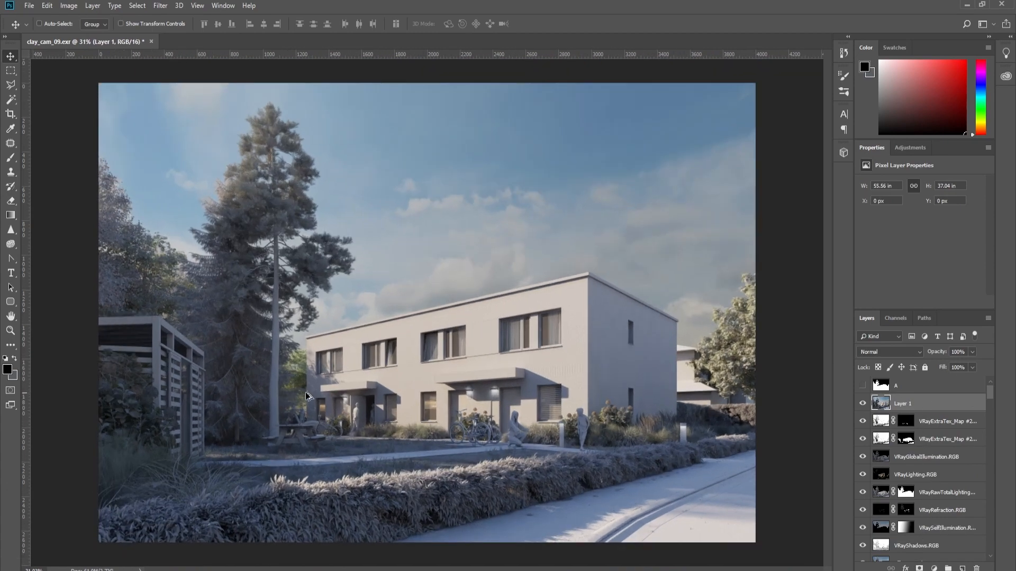
{"action": "left_click", "coordinate": [163, 5]}
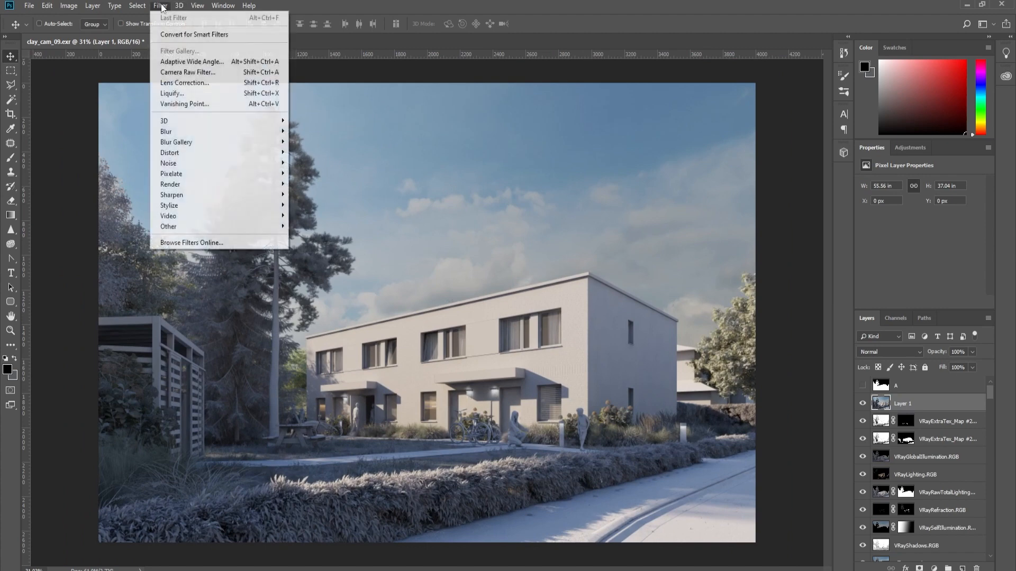
{"action": "left_click", "coordinate": [195, 78]}
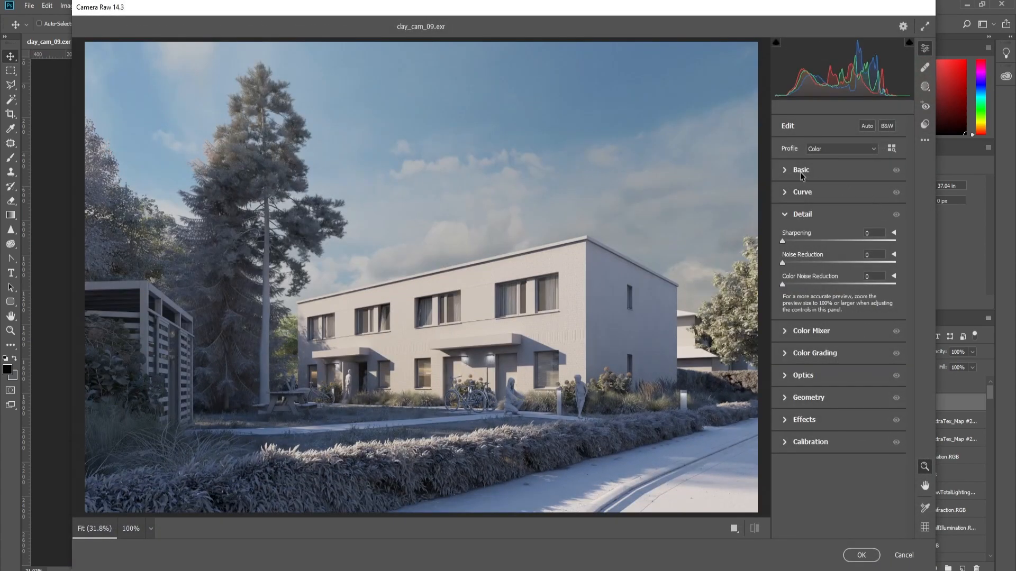
Step: Set the image's basic tones to Temperature +9, Exposure +0.25, Contrast +8 and Highlights -11
{"action": "left_click", "coordinate": [788, 170]}
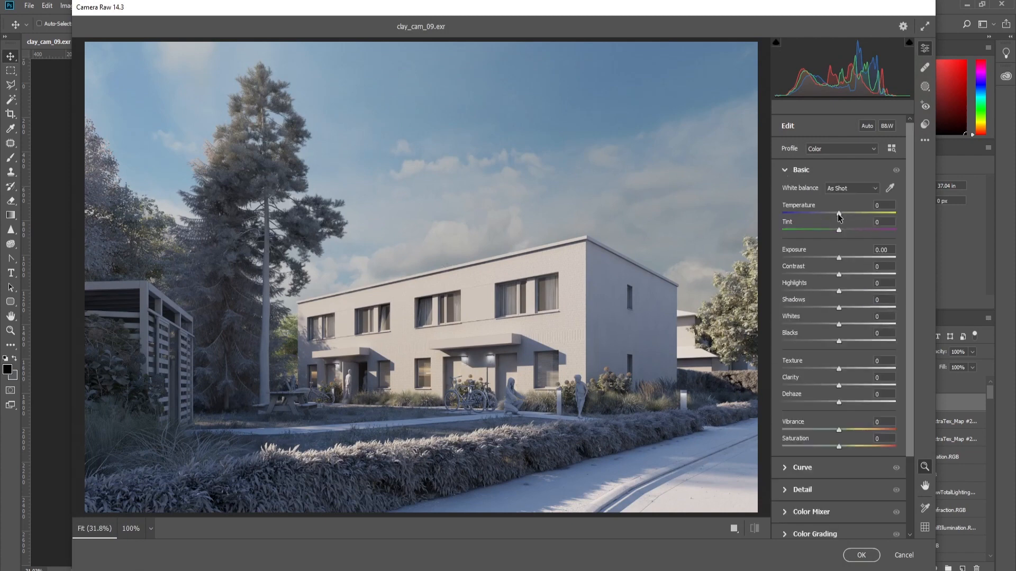
{"action": "left_click_drag", "start_coordinate": [838, 215], "coordinate": [844, 214]}
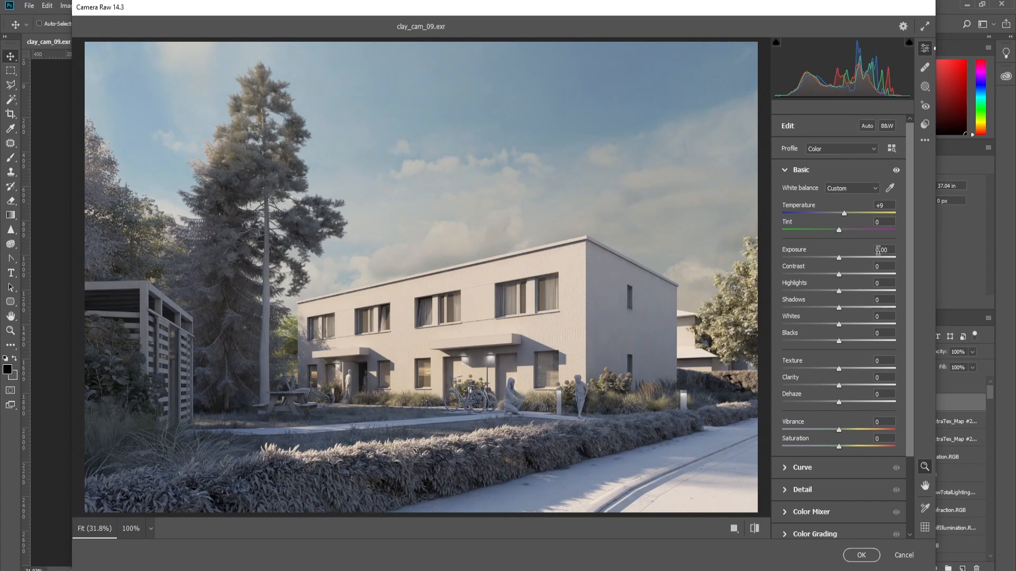
{"action": "left_click", "coordinate": [844, 258]}
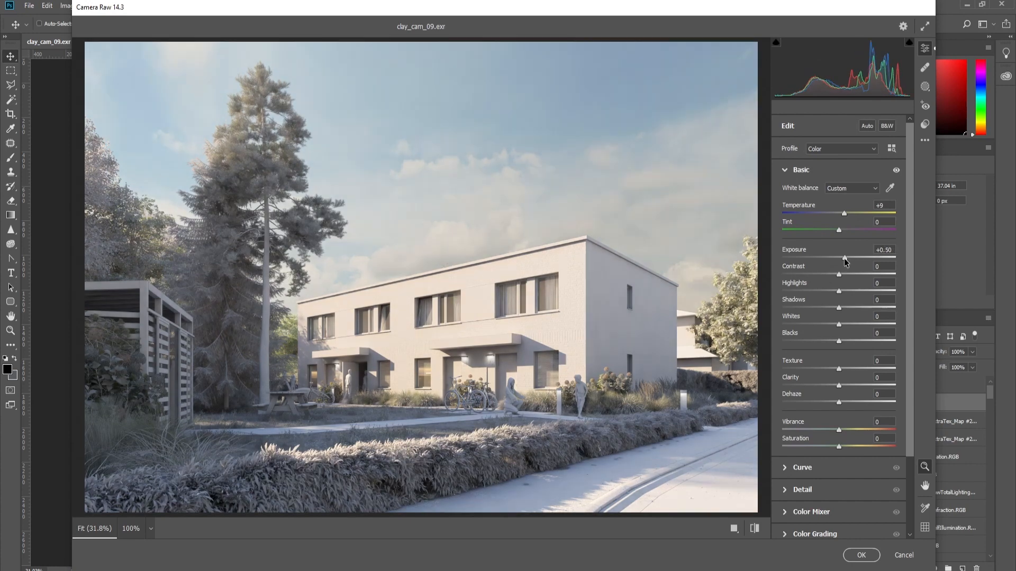
{"action": "left_click_drag", "start_coordinate": [844, 258], "coordinate": [843, 274]}
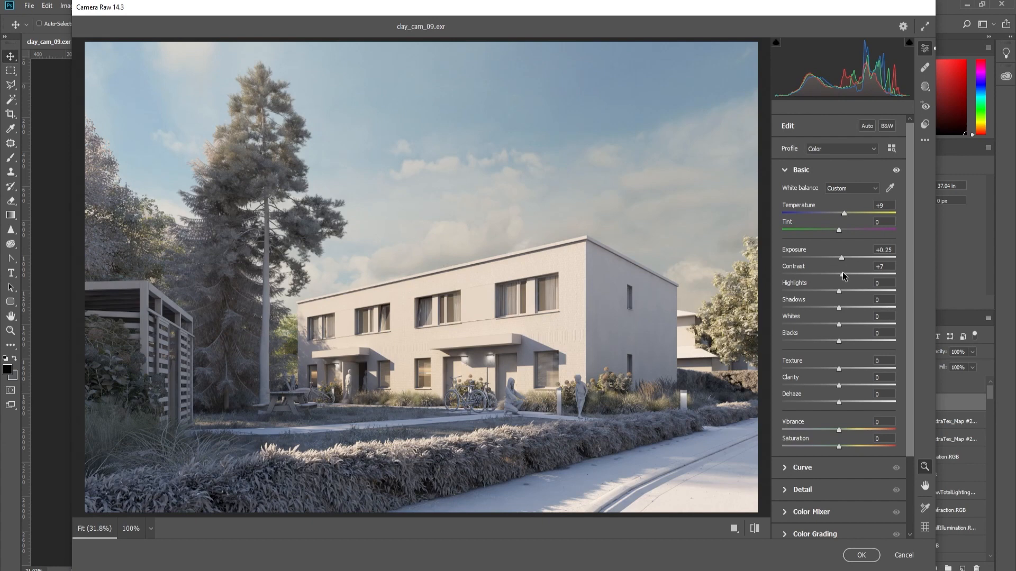
{"action": "left_click_drag", "start_coordinate": [838, 292], "coordinate": [833, 294]}
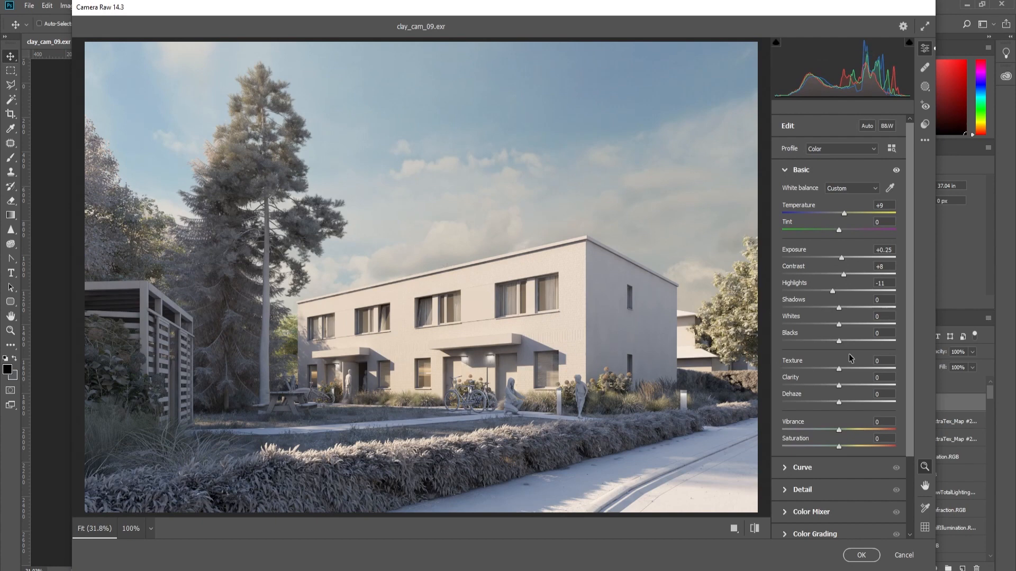
Step: Set the basic Texture to +5, Clarity to +7 and Vibrance to +40
{"action": "left_click", "coordinate": [843, 386]}
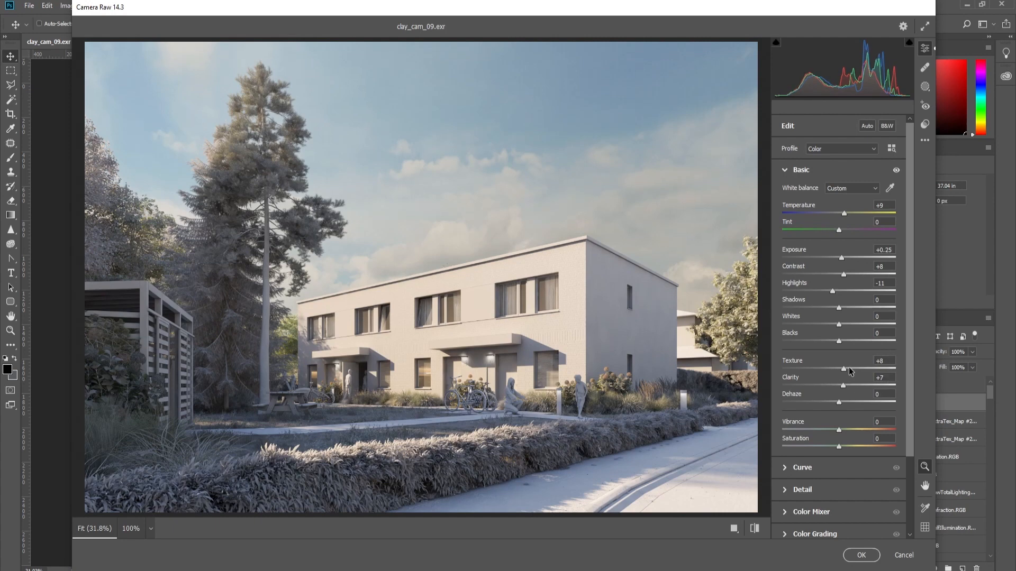
{"action": "mouse_move", "coordinate": [842, 369]}
{"action": "left_mouse_down"}
{"action": "mouse_move", "coordinate": [898, 369]}
{"action": "mouse_move", "coordinate": [841, 370]}
{"action": "left_mouse_up"}
{"action": "mouse_move", "coordinate": [847, 431]}
{"action": "left_mouse_down"}
{"action": "mouse_move", "coordinate": [875, 431]}
{"action": "mouse_move", "coordinate": [864, 433]}
{"action": "left_mouse_up"}
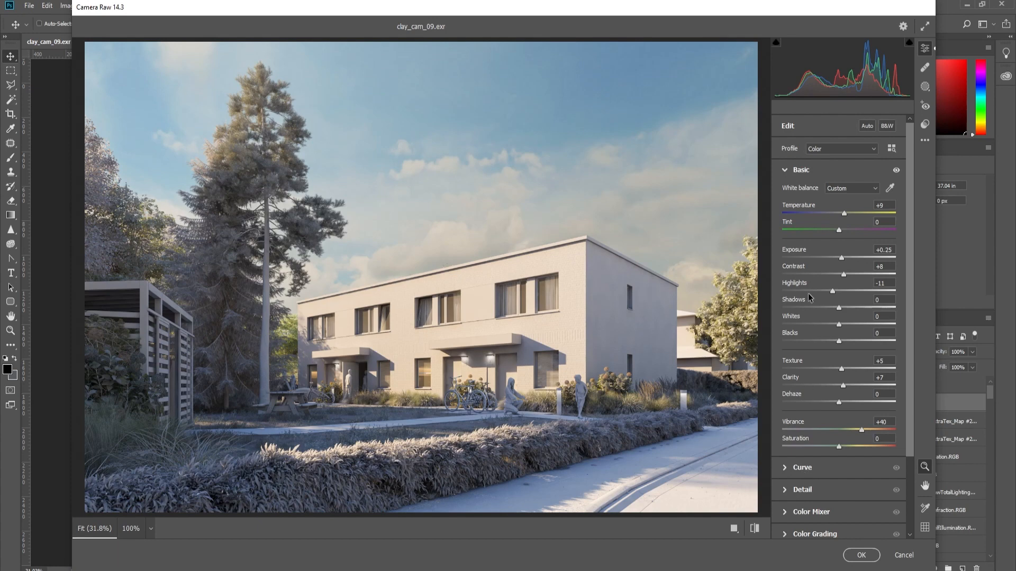
{"action": "left_click", "coordinate": [786, 168]}
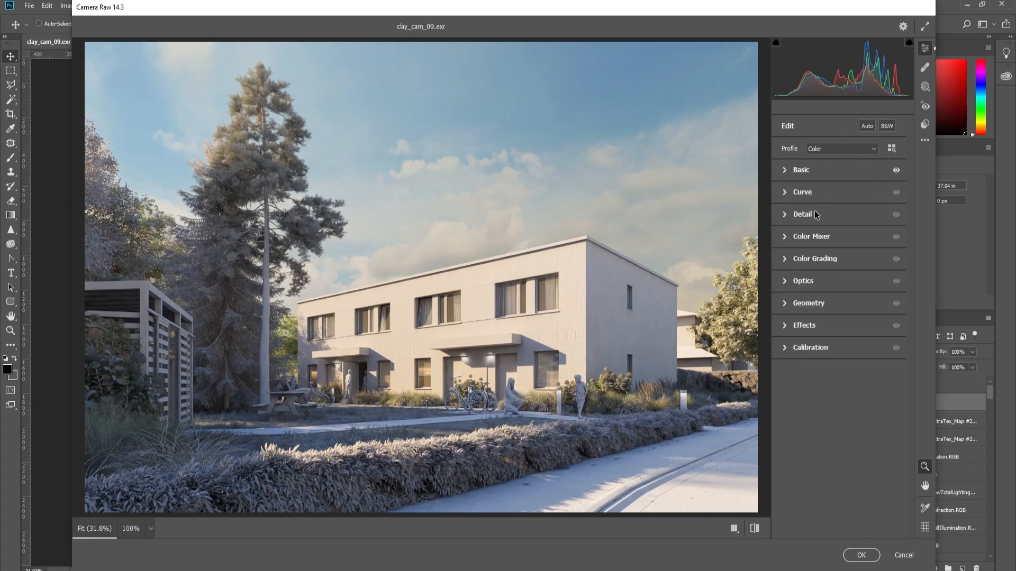
Step: Adjust the parametric curve to Highlights -5, Lights +5 and Darks +10
{"action": "left_click", "coordinate": [785, 192]}
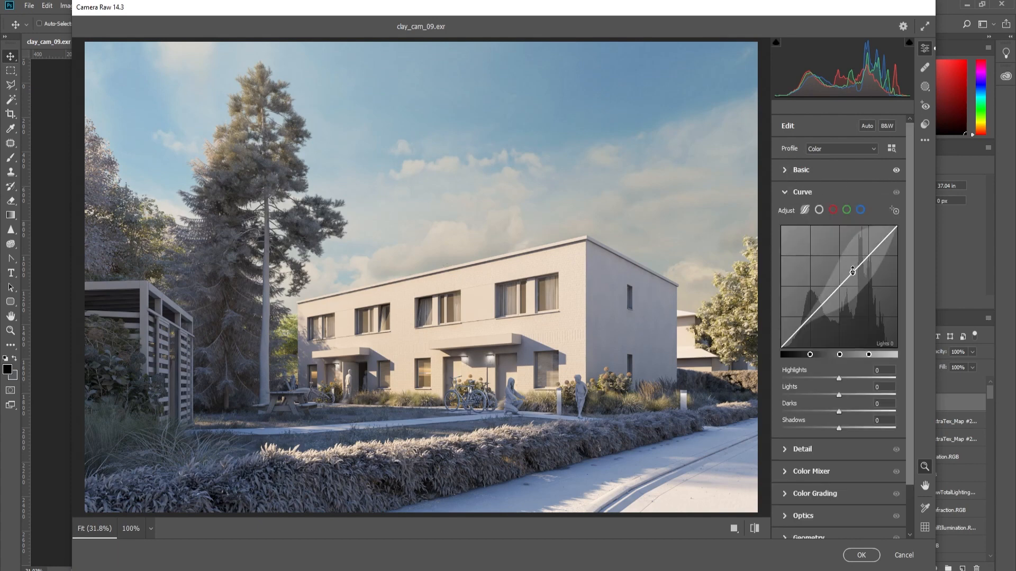
{"action": "left_click_drag", "start_coordinate": [841, 382], "coordinate": [843, 407]}
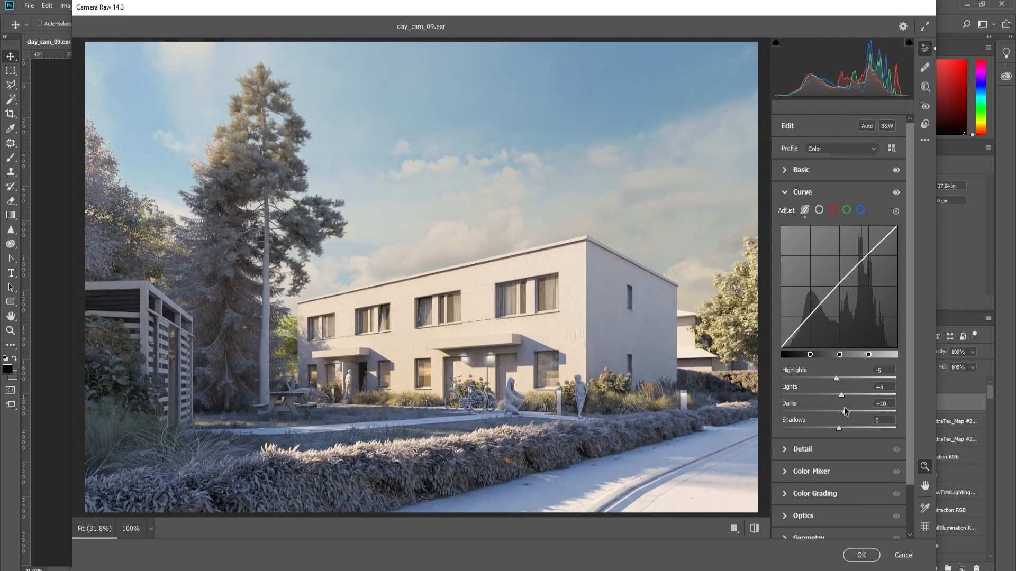
{"action": "left_click", "coordinate": [799, 195]}
Step: Set the detail Sharpening to 11 and apply the Camera Raw adjustments to the stamped layer
{"action": "left_click", "coordinate": [797, 213]}
{"action": "left_click_drag", "start_coordinate": [783, 241], "coordinate": [792, 244]}
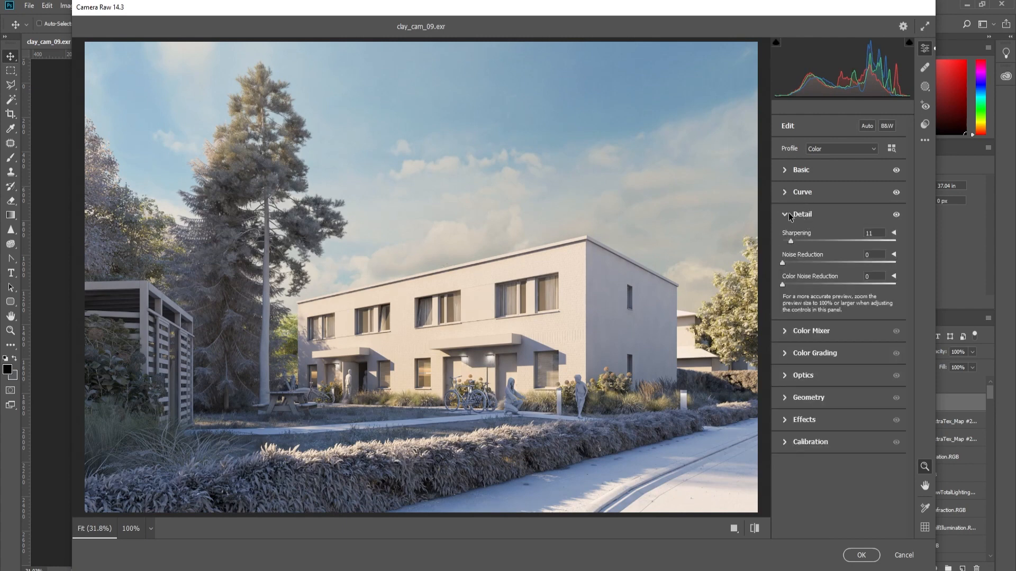
{"action": "left_click", "coordinate": [789, 215]}
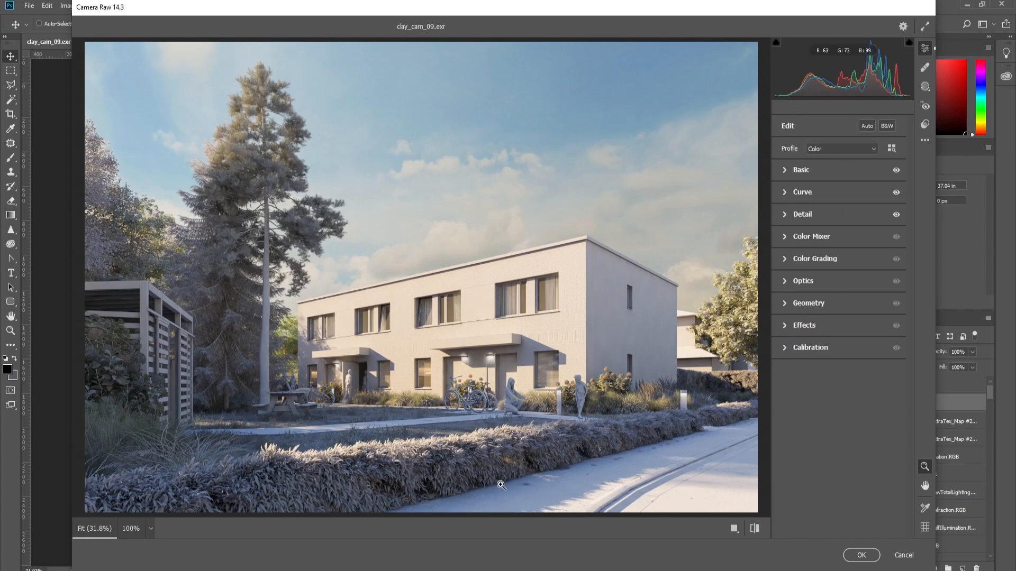
{"action": "left_click", "coordinate": [862, 555]}
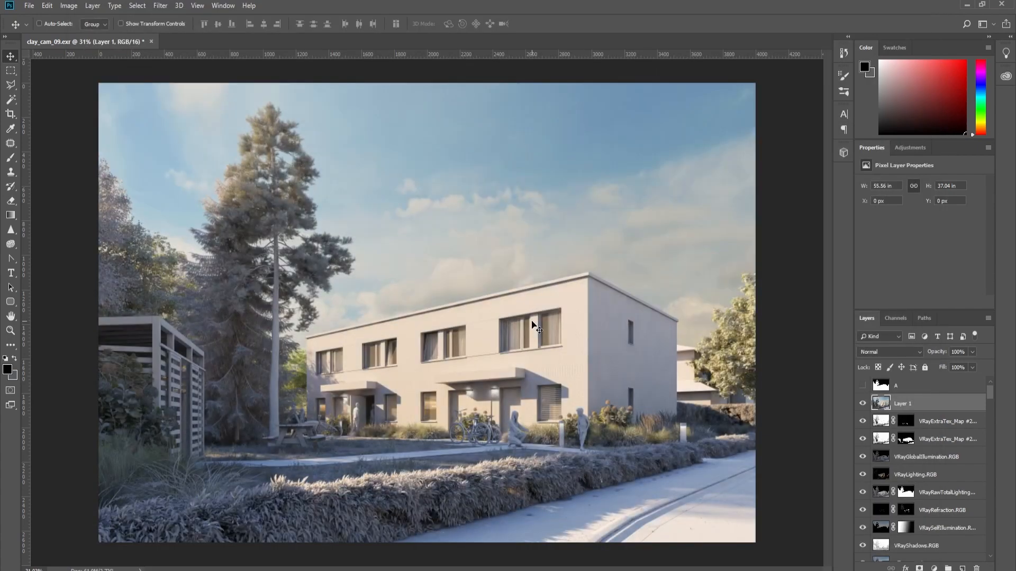